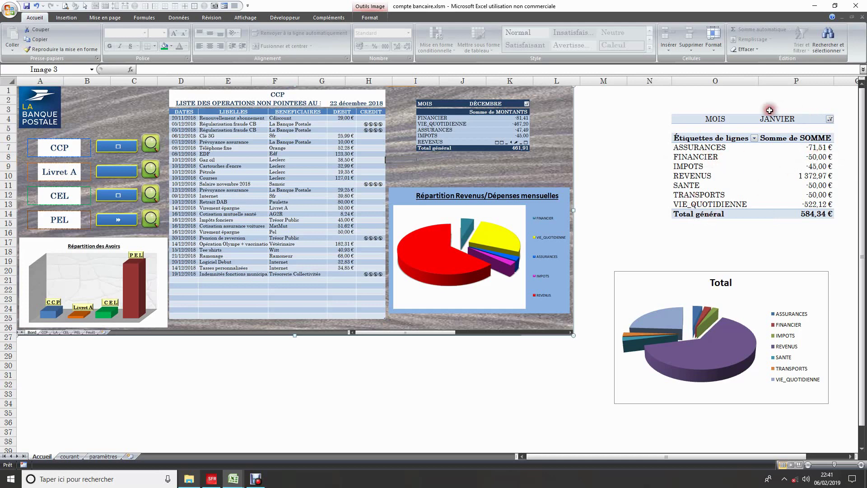
# - Filter the pivot table on the Accueil sheet by the month FÉVRIER
pyautogui.click(825, 118)
pyautogui.click(772, 146)
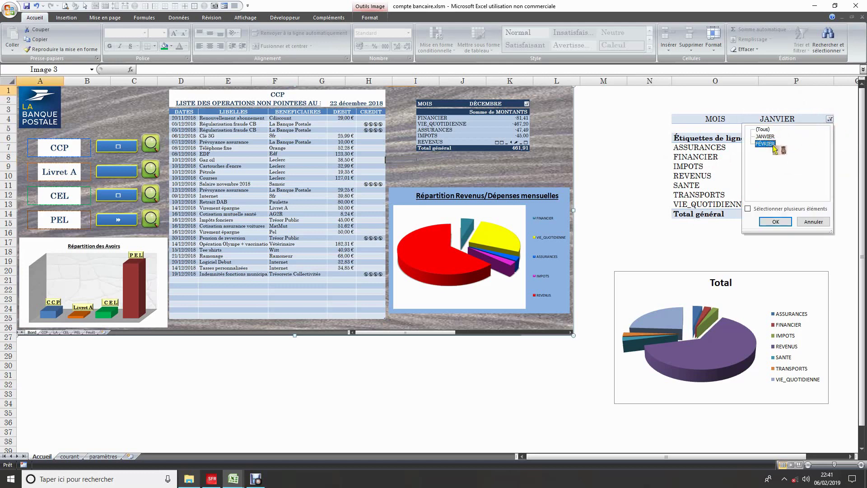
pyautogui.click(747, 209)
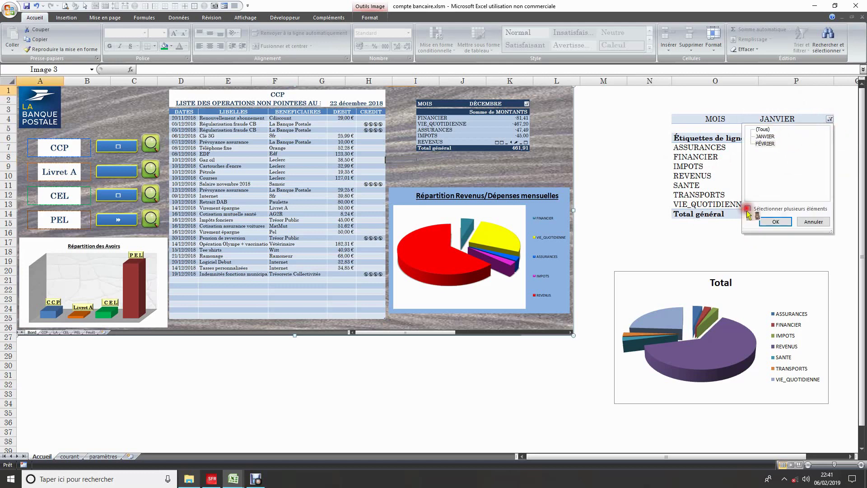
pyautogui.click(775, 221)
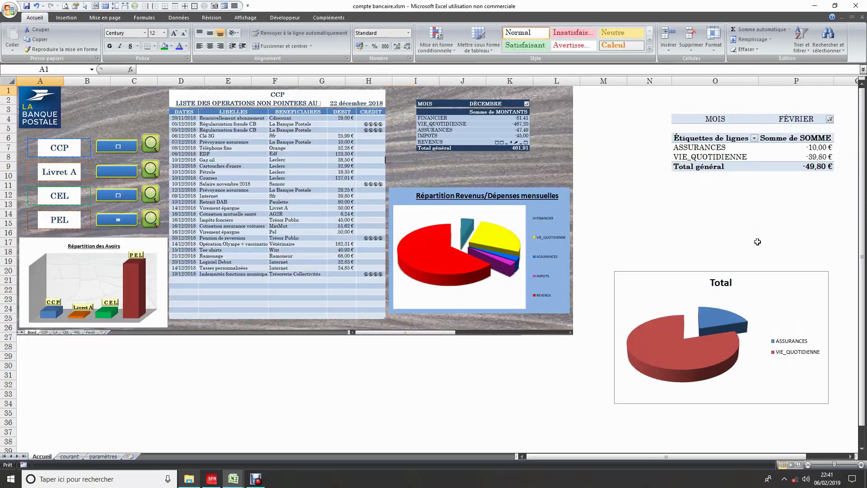
pyautogui.click(769, 211)
# - On the courant sheet, enter the headers MOIS, CATEGORIE and SOMME in cells N17, O17 and P17
pyautogui.click(70, 457)
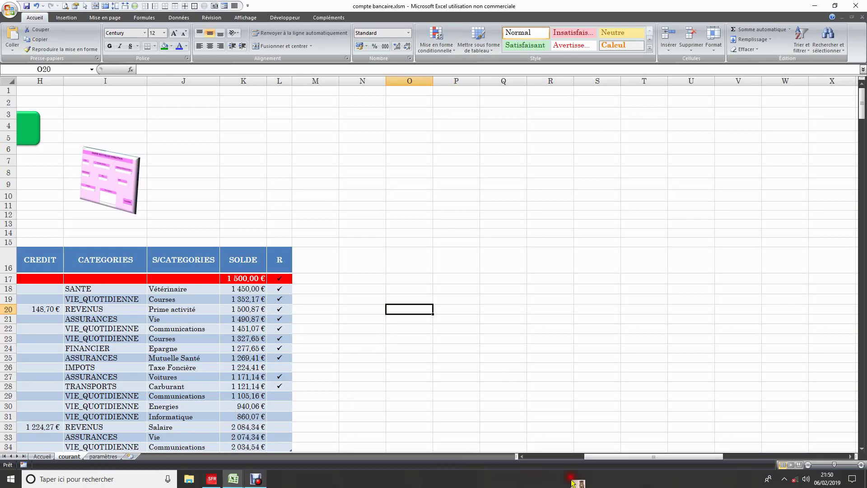
pyautogui.moveTo(621, 456); pyautogui.dragTo(604, 457)
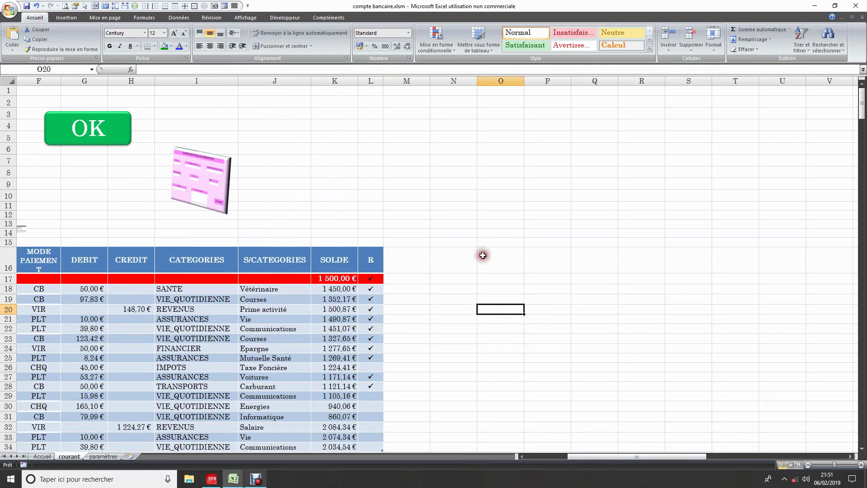
pyautogui.click(466, 279)
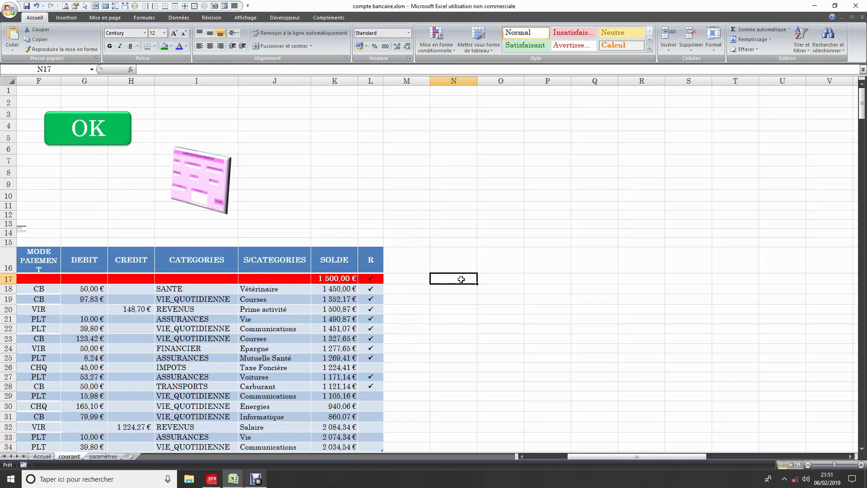
pyautogui.write('m')
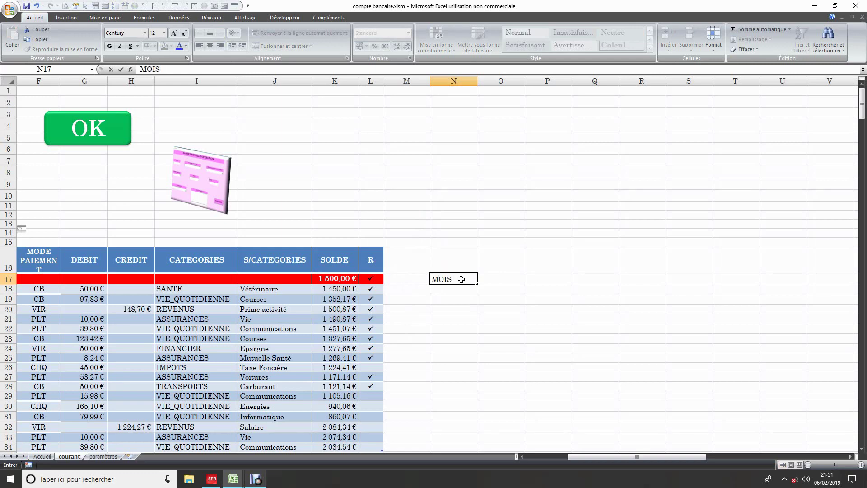
pyautogui.write('OIS')
pyautogui.press('Tab')
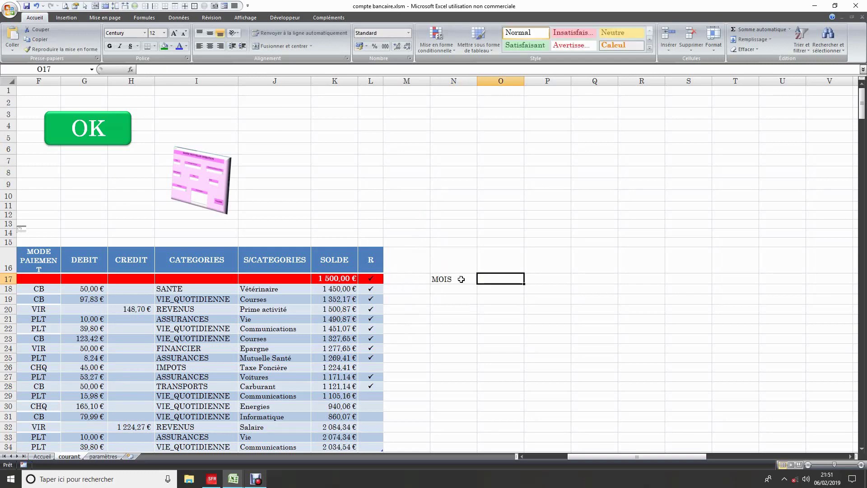
pyautogui.write('CATEGORIE')
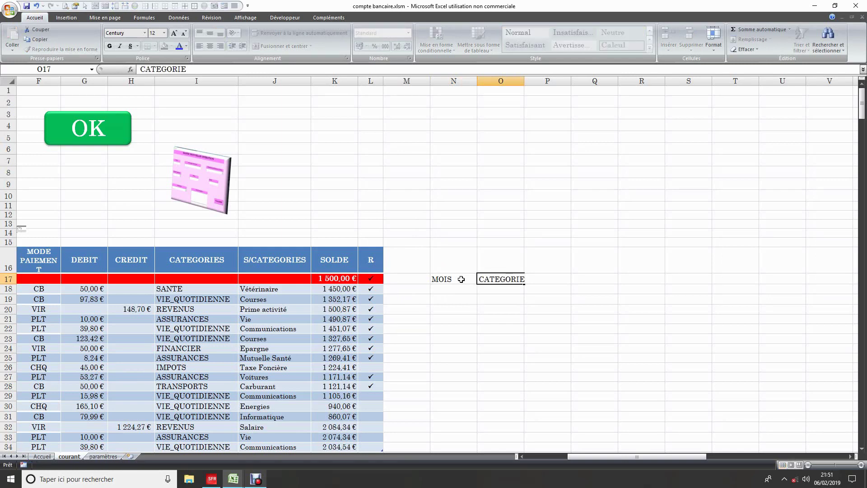
pyautogui.press('Tab')
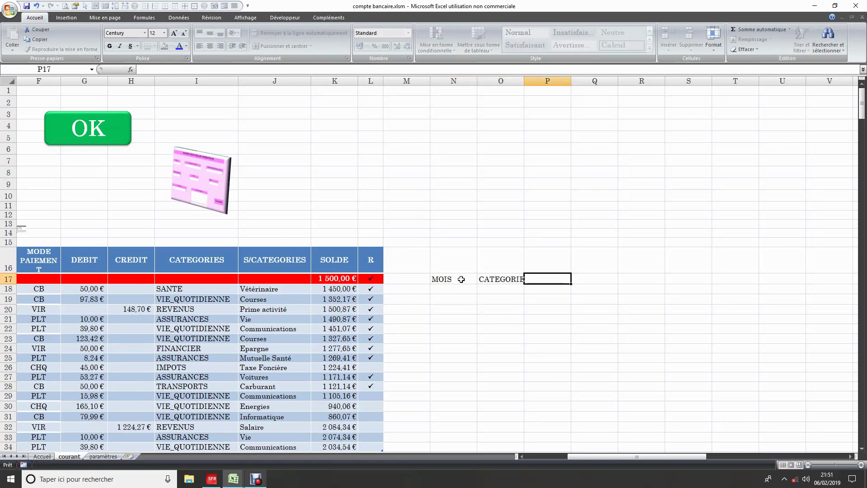
pyautogui.write('SOMME')
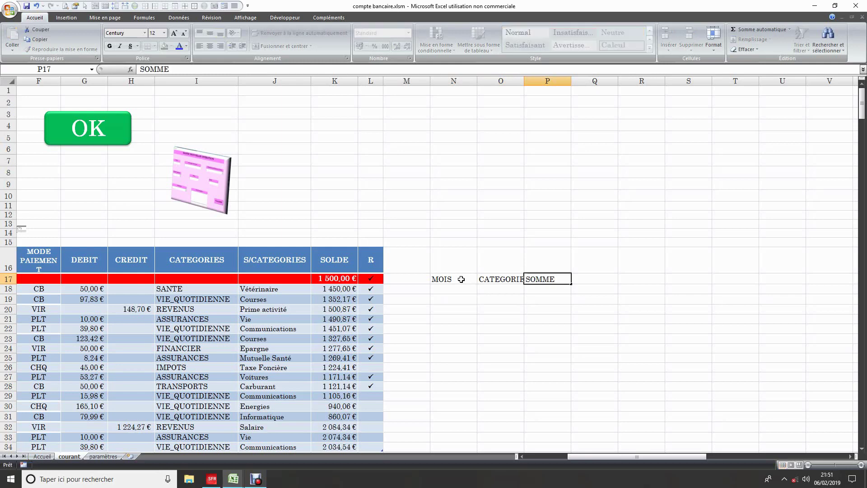
pyautogui.press('Return')
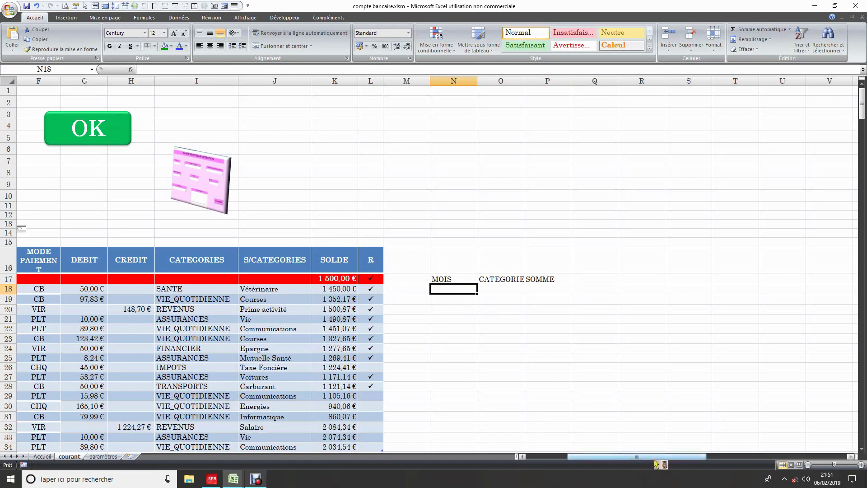
# - In cell N18, enter a formula referencing the DATES value of the same table row
pyautogui.moveTo(614, 455); pyautogui.dragTo(573, 452)
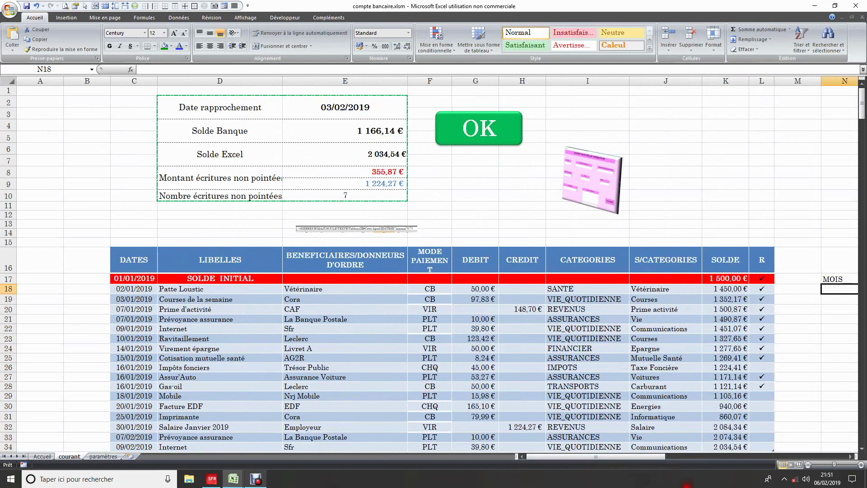
pyautogui.moveTo(628, 456); pyautogui.dragTo(669, 456)
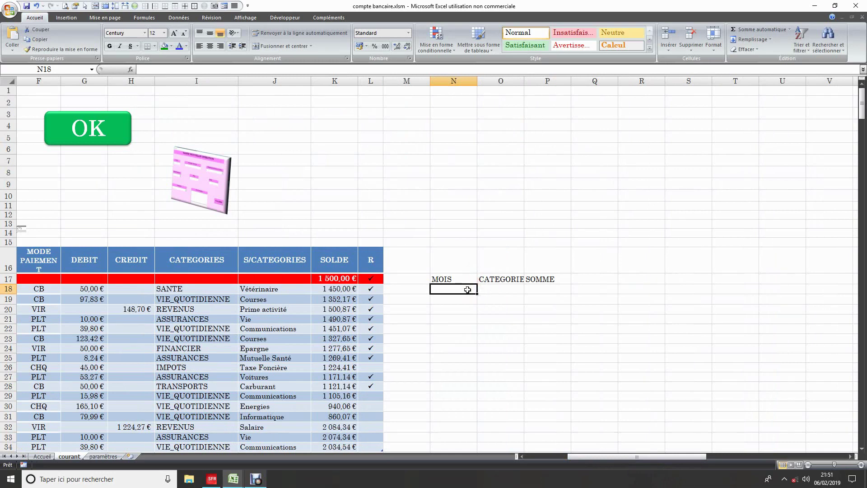
pyautogui.write('+')
pyautogui.press('BackSpace')
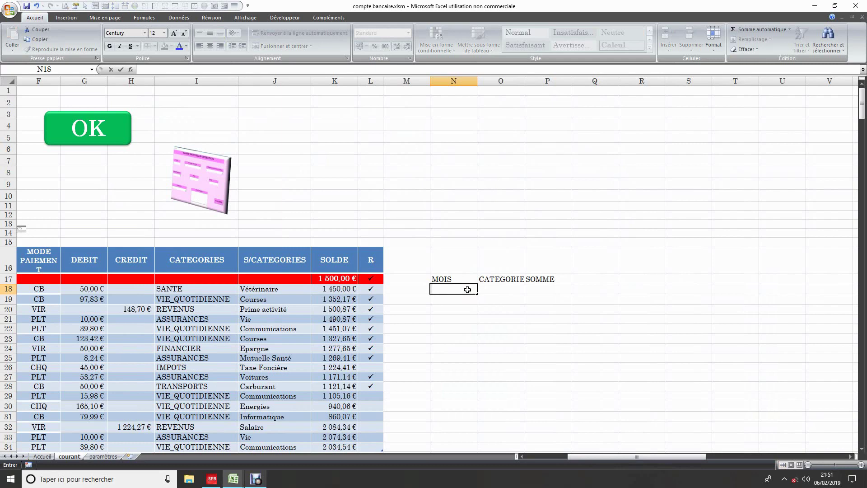
pyautogui.write('=')
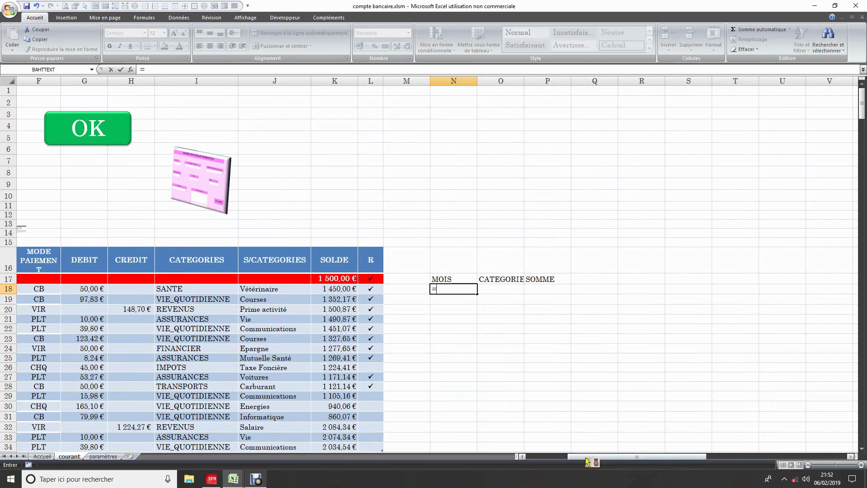
pyautogui.moveTo(584, 456); pyautogui.dragTo(546, 456)
pyautogui.click(136, 289)
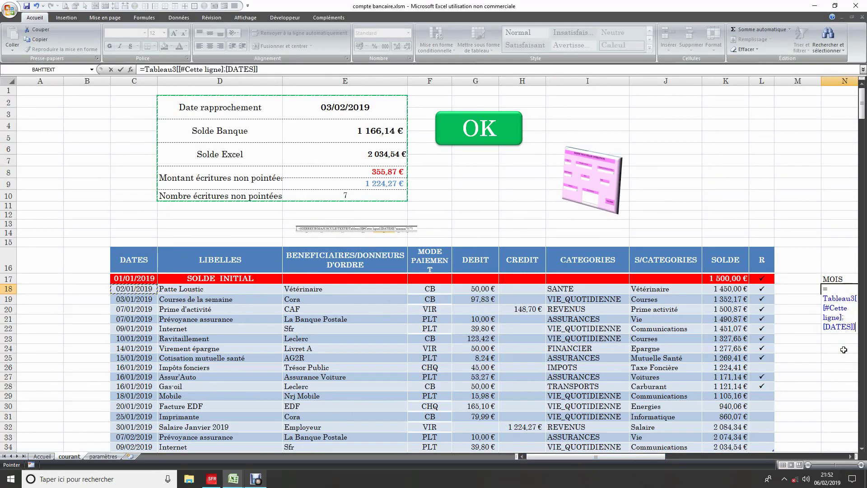
pyautogui.press('Return')
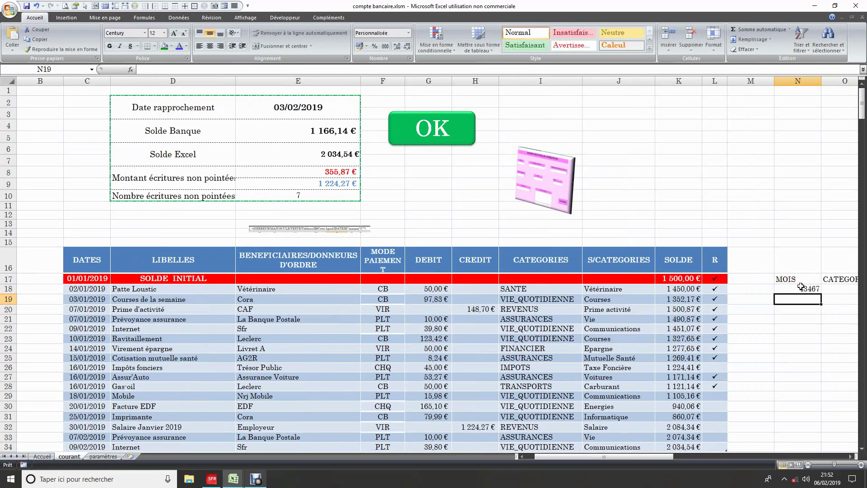
# - Apply the custom number format mmmm to cell N18
pyautogui.click(806, 290)
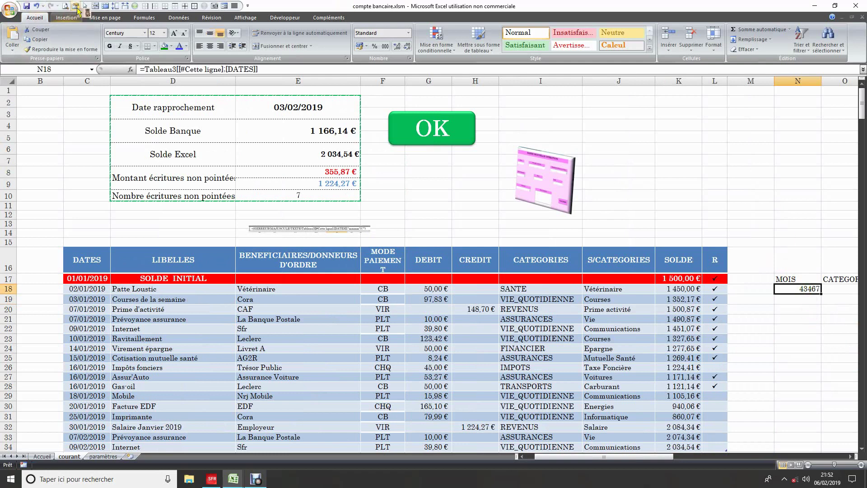
pyautogui.click(75, 8)
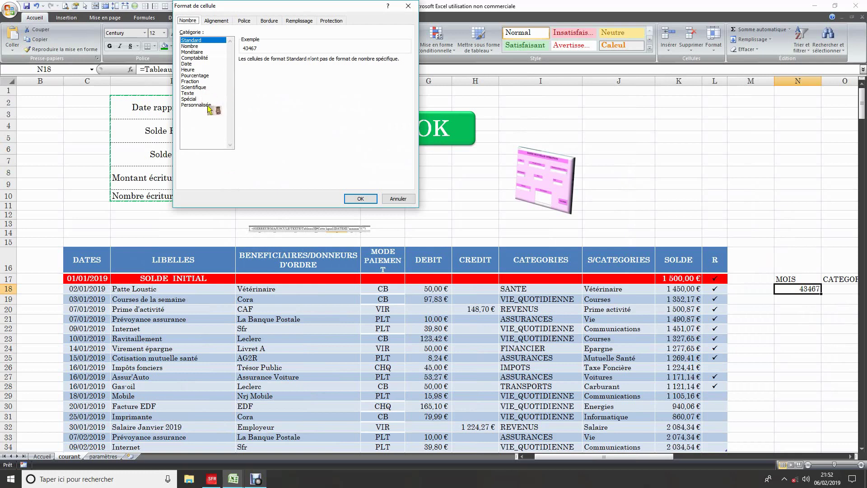
pyautogui.click(210, 105)
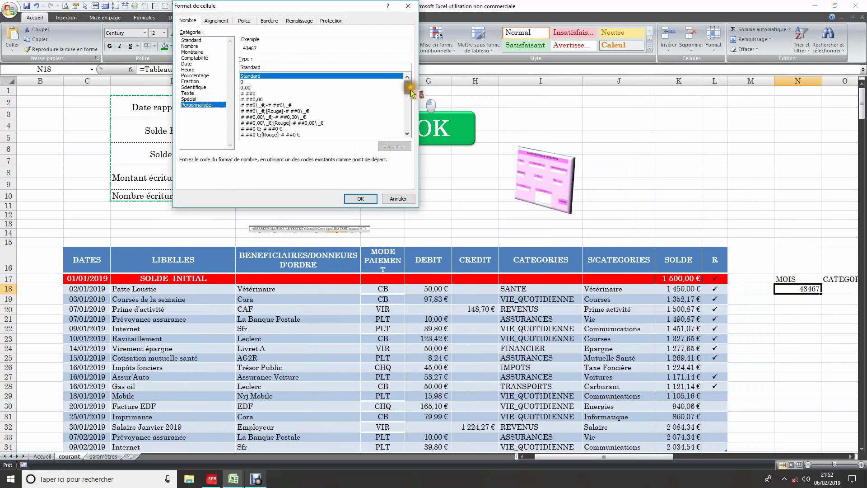
pyautogui.moveTo(407, 85); pyautogui.dragTo(412, 143)
pyautogui.click(255, 134)
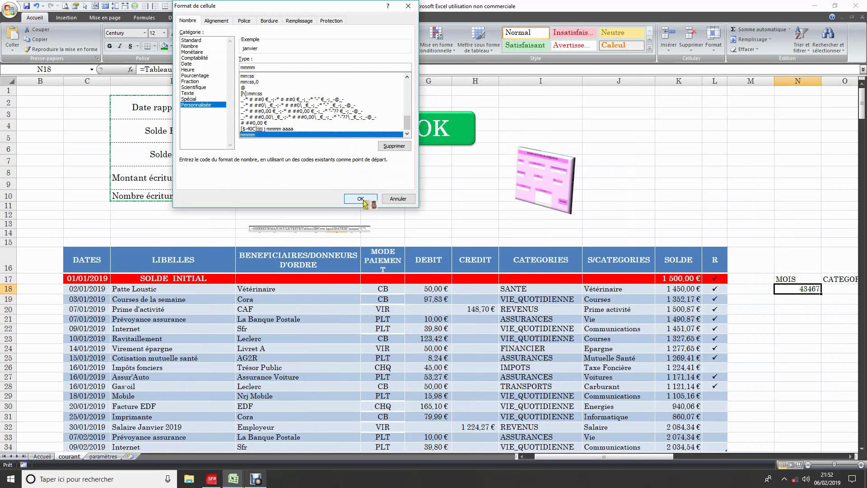
pyautogui.click(361, 199)
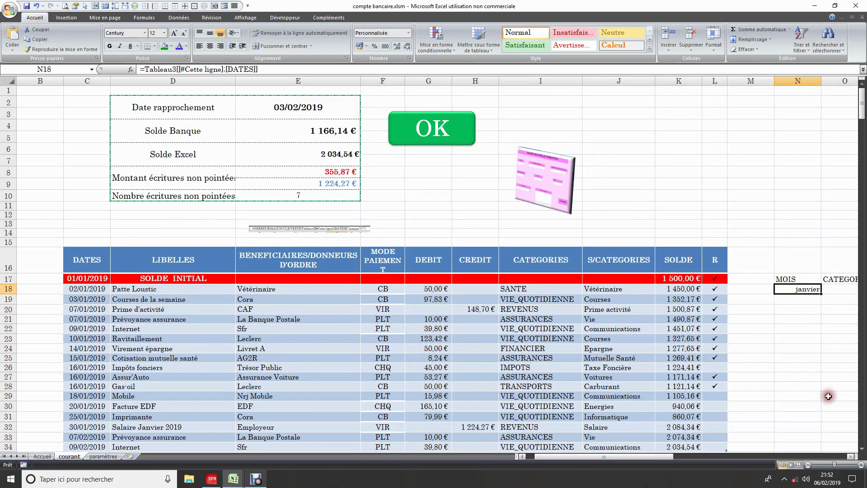
pyautogui.click(799, 358)
pyautogui.click(816, 289)
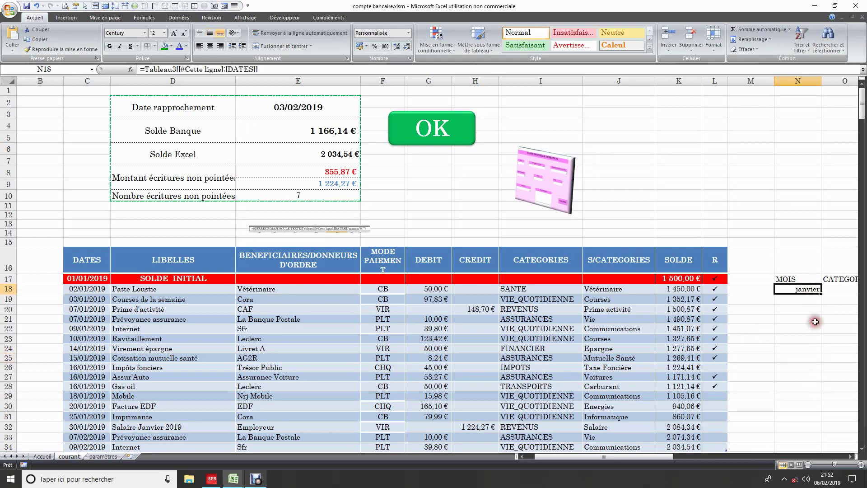
# - Slightly reduce the width of the small formula picture above the operations table
pyautogui.click(145, 70)
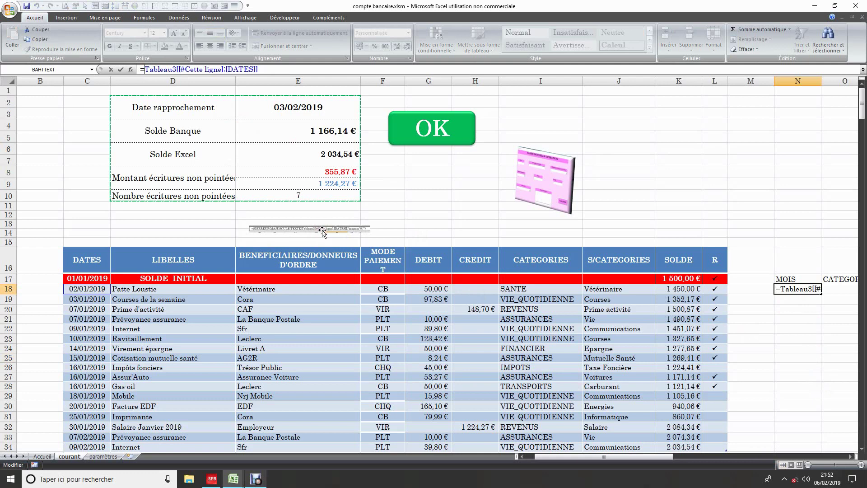
pyautogui.click(320, 229)
pyautogui.click(373, 226)
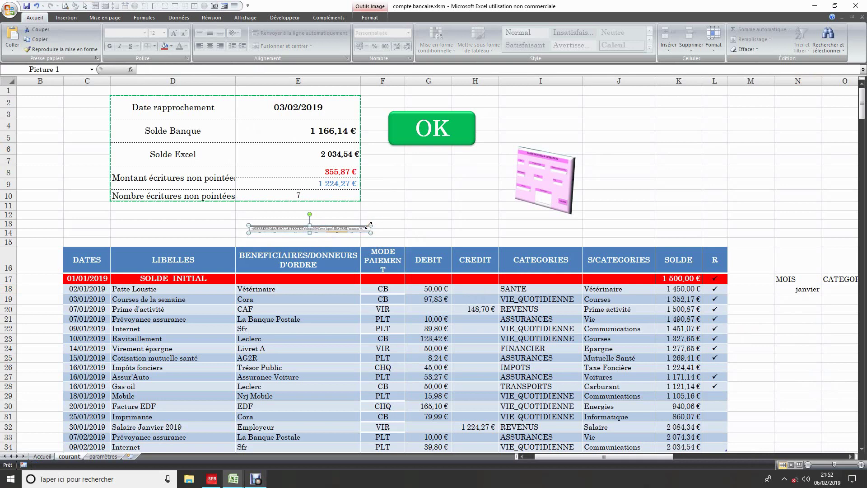
pyautogui.moveTo(369, 225); pyautogui.dragTo(324, 226)
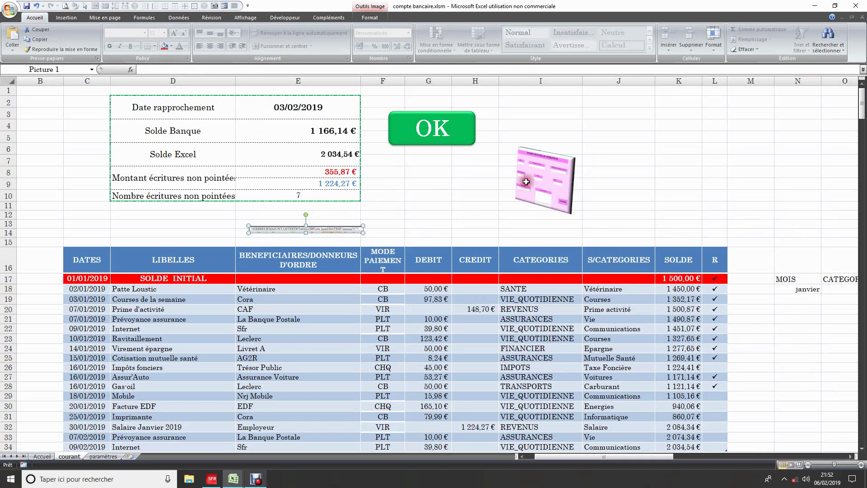
# - Wrap the date reference in N18 in the TEXTE function with the format "mmmm"
pyautogui.click(807, 289)
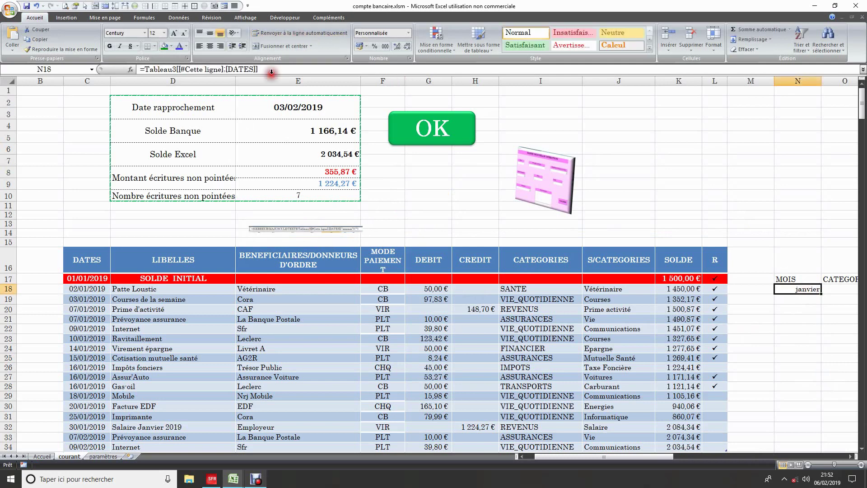
pyautogui.click(144, 69)
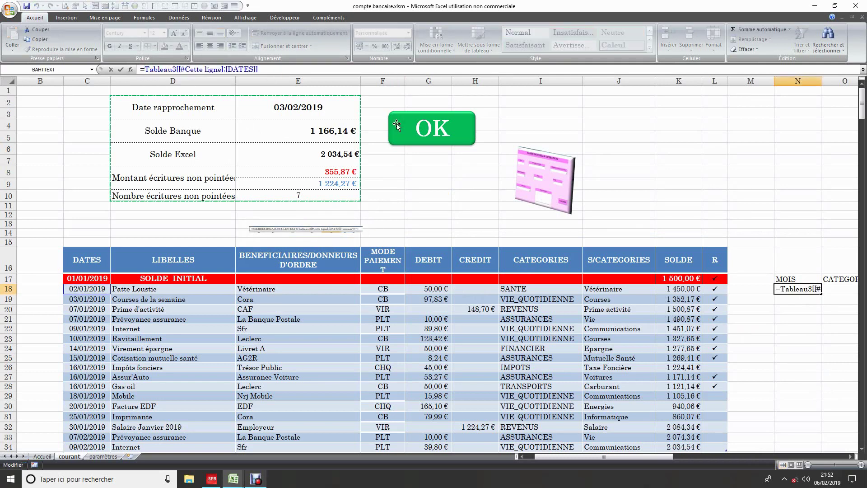
pyautogui.write('t')
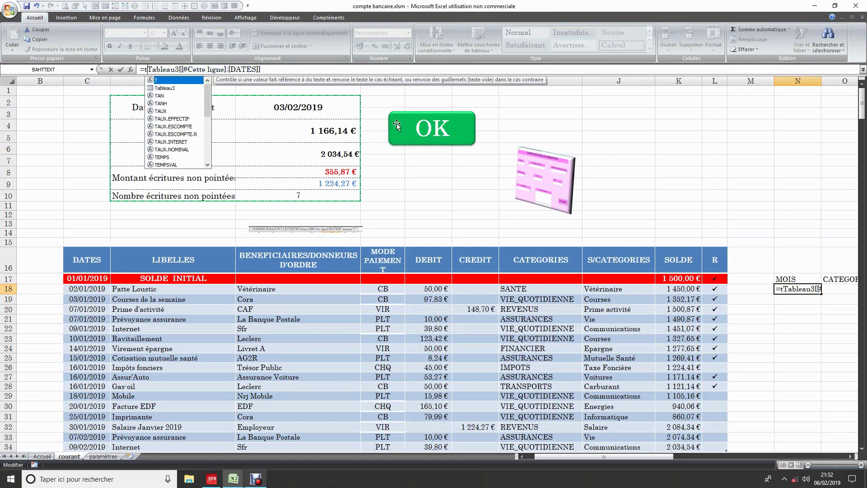
pyautogui.write('exte')
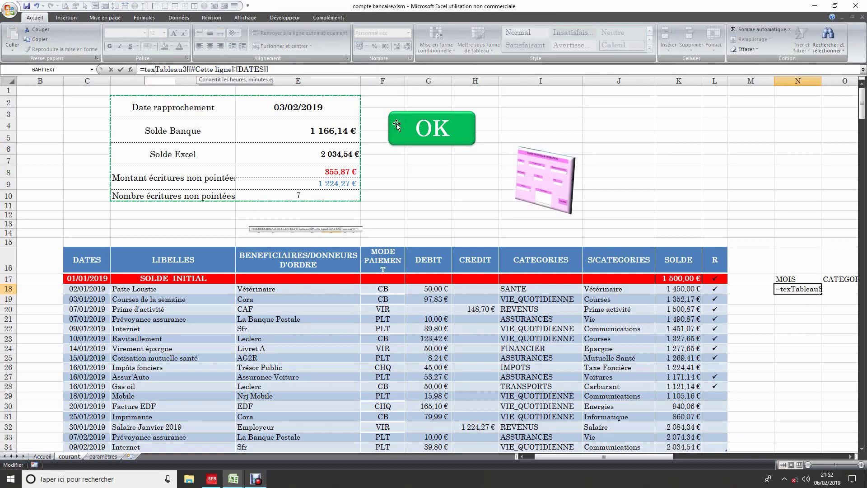
pyautogui.write('(')
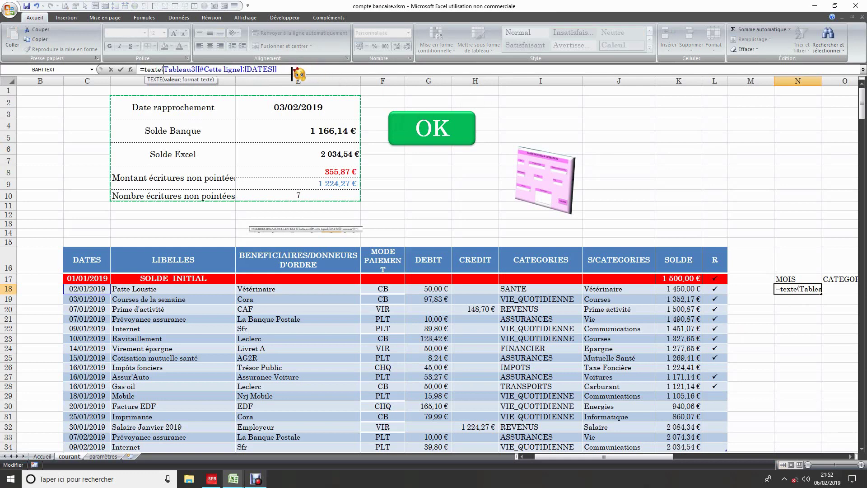
pyautogui.write(';"mm')
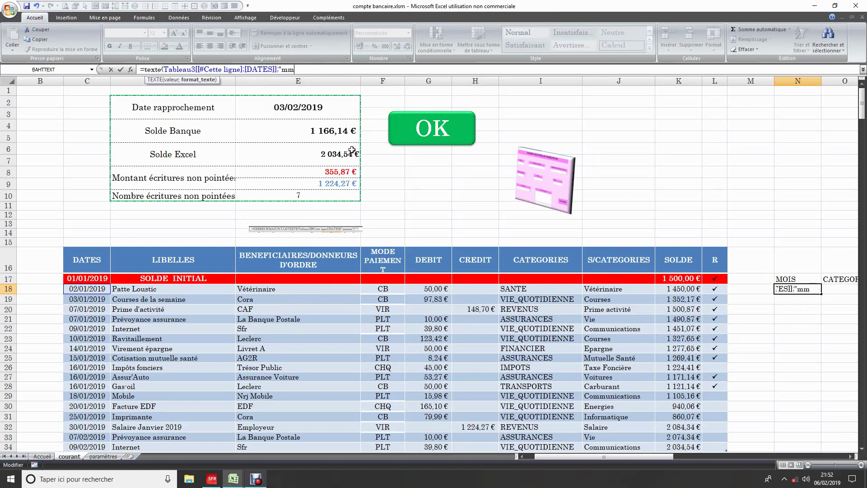
pyautogui.write('mm')
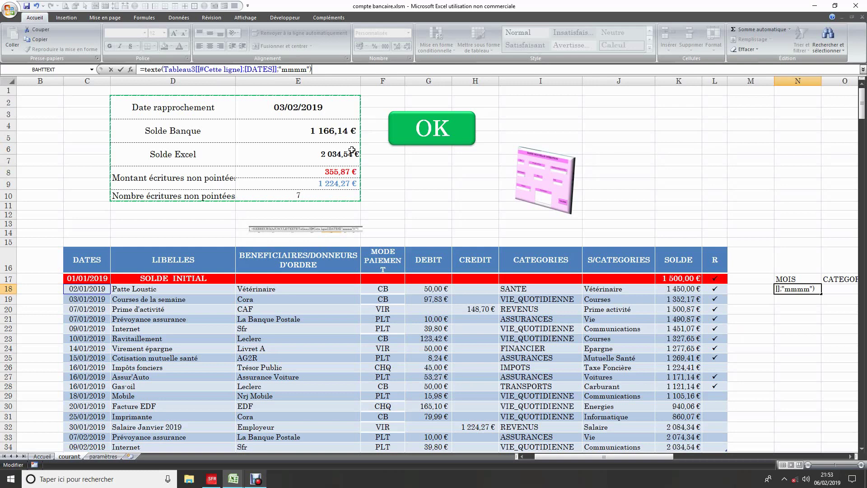
pyautogui.press('Return')
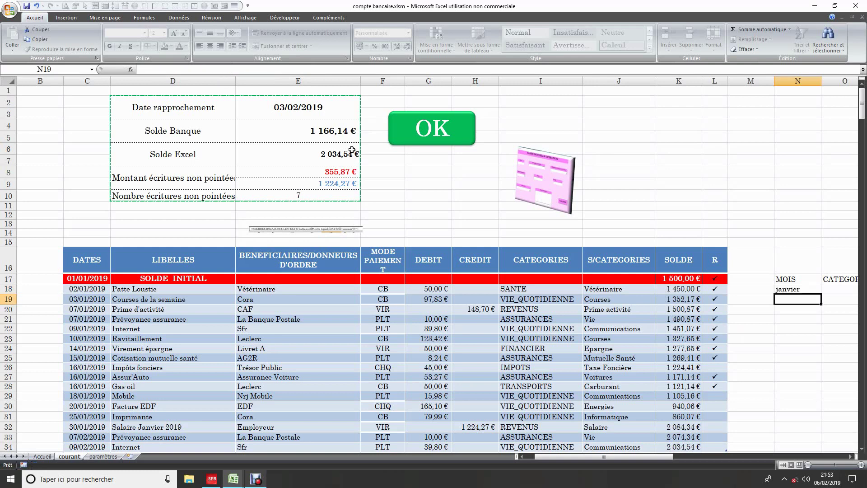
# - Wrap the formula in N18 in the MAJUSCULE function so that the month name is converted to capitals
pyautogui.click(798, 289)
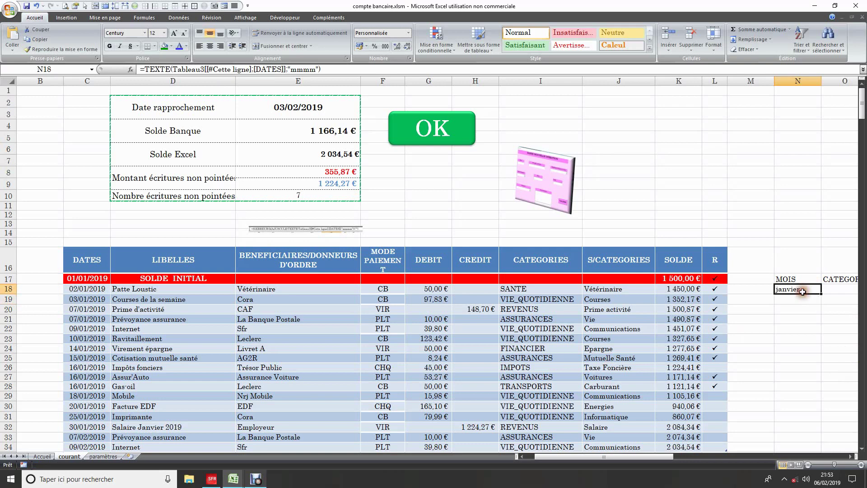
pyautogui.click(146, 72)
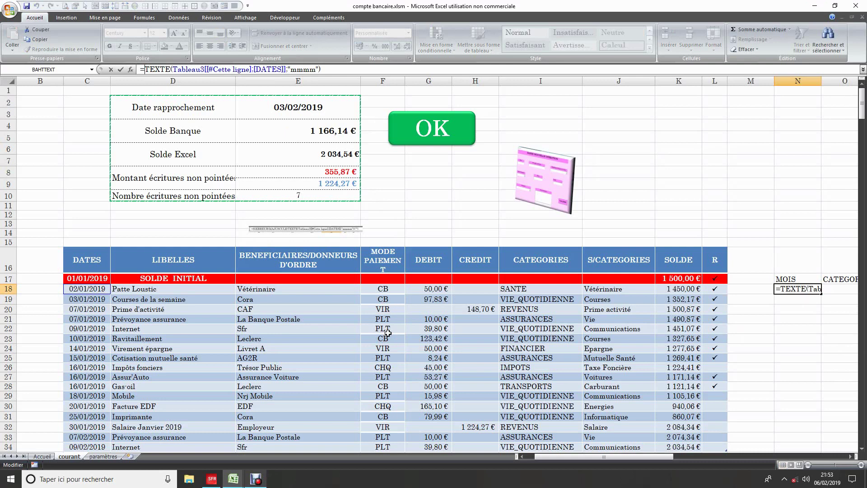
pyautogui.write('MAJUSCULE(')
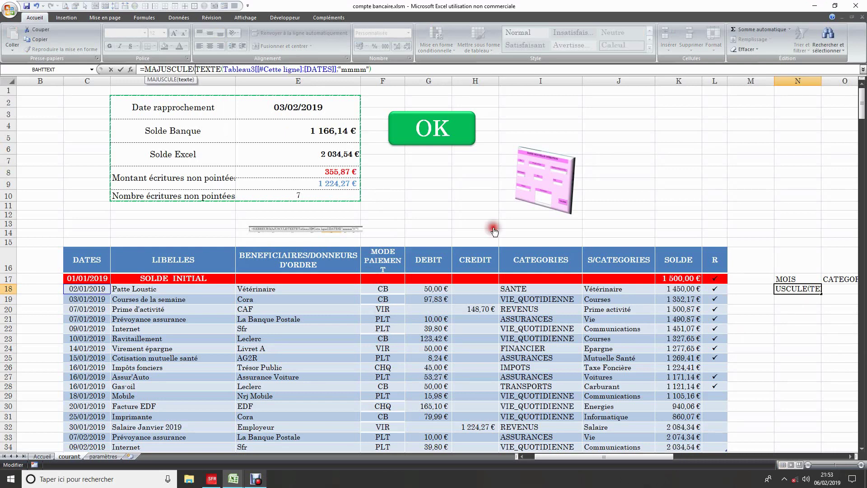
pyautogui.click(216, 70)
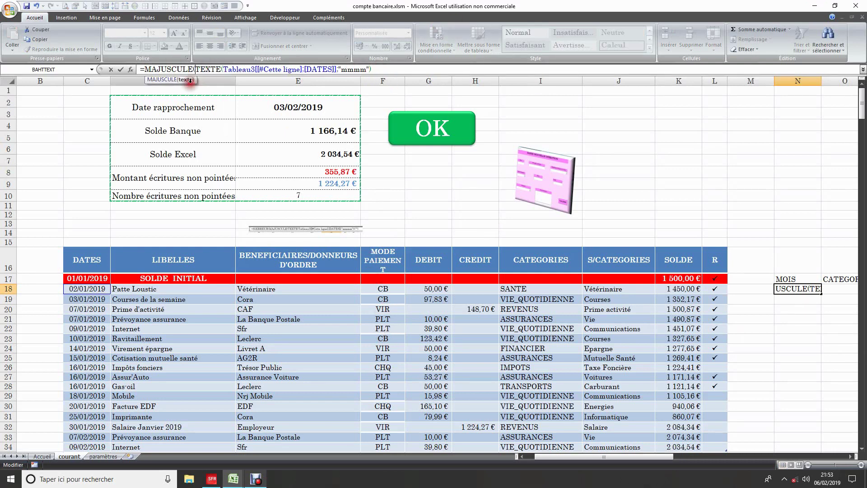
pyautogui.click(383, 70)
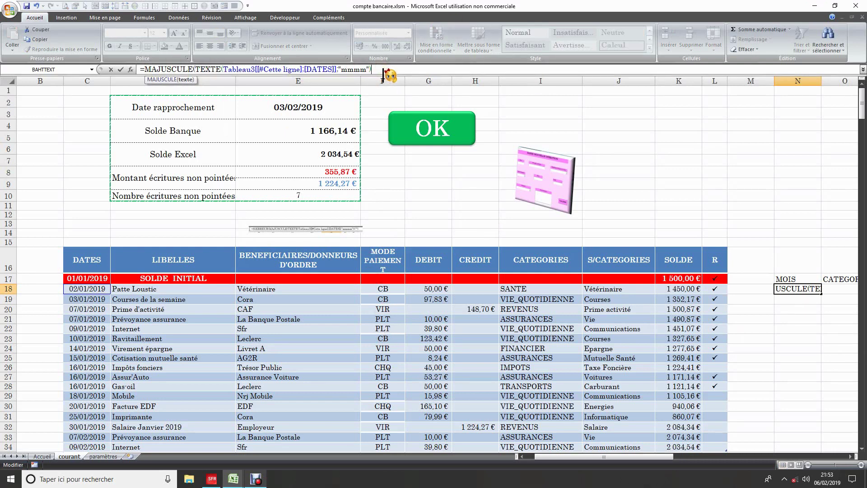
pyautogui.write(')')
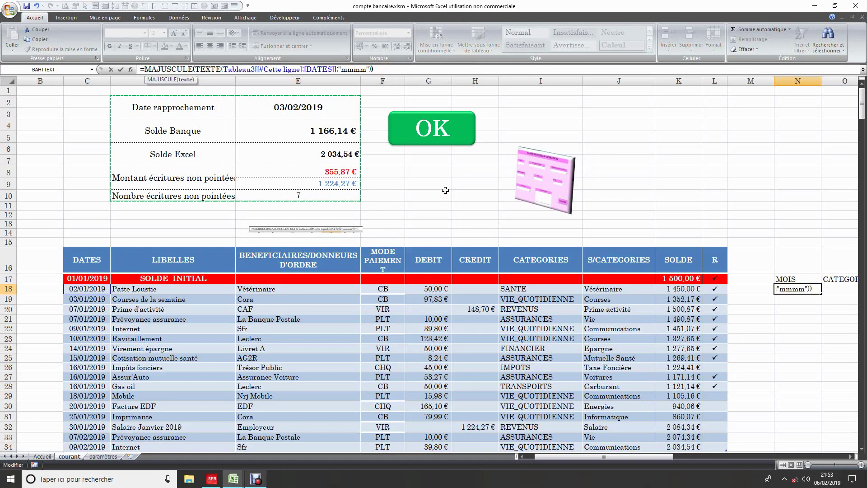
pyautogui.press('Return')
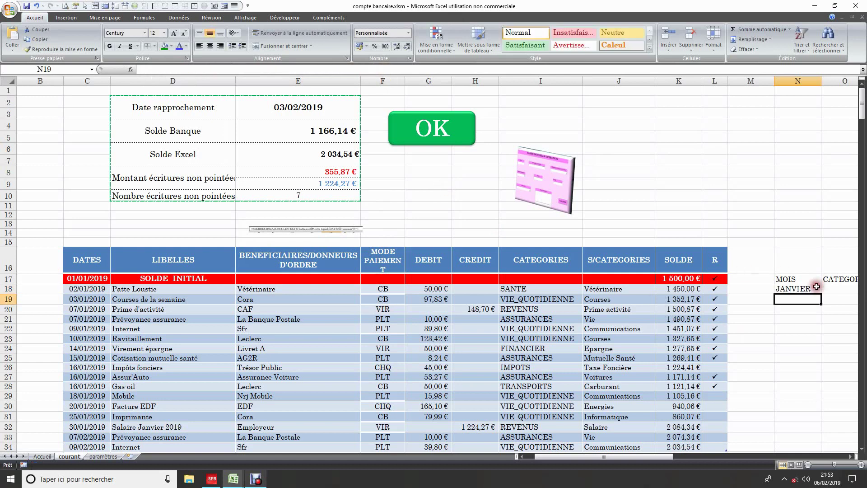
# - Change the date in C18 to 02/02/2019 to test the month formula in N18
pyautogui.click(808, 290)
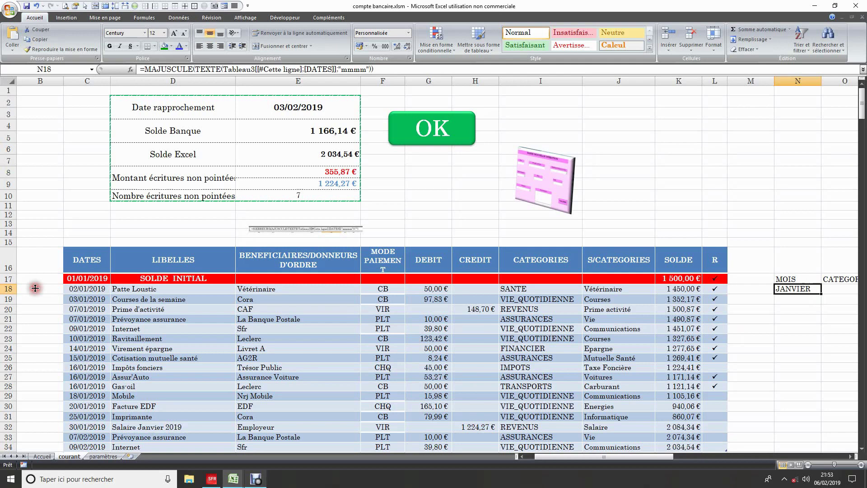
pyautogui.click(85, 290)
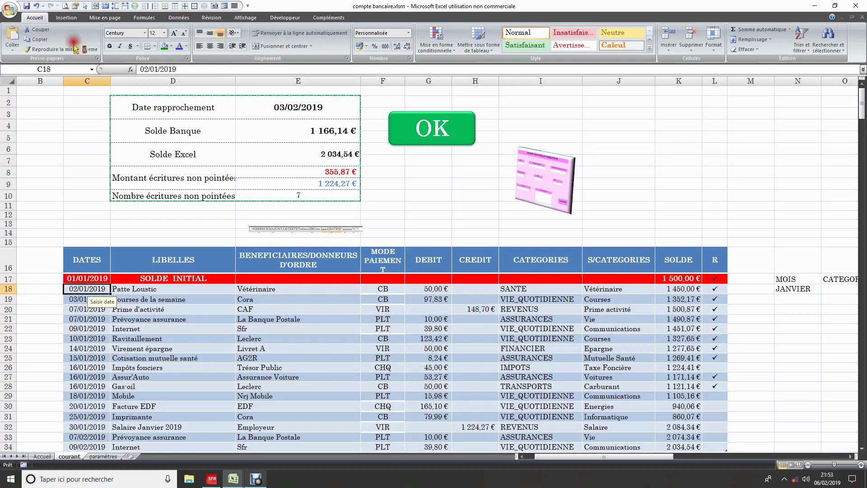
pyautogui.click(156, 70)
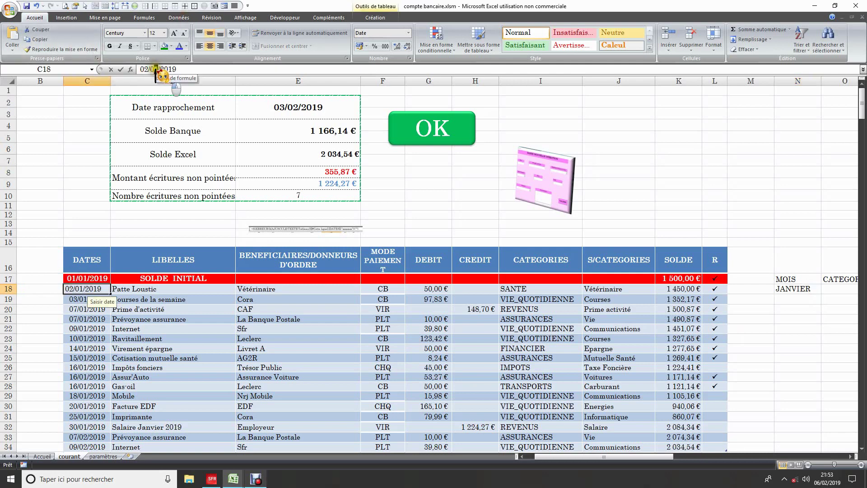
pyautogui.write('2')
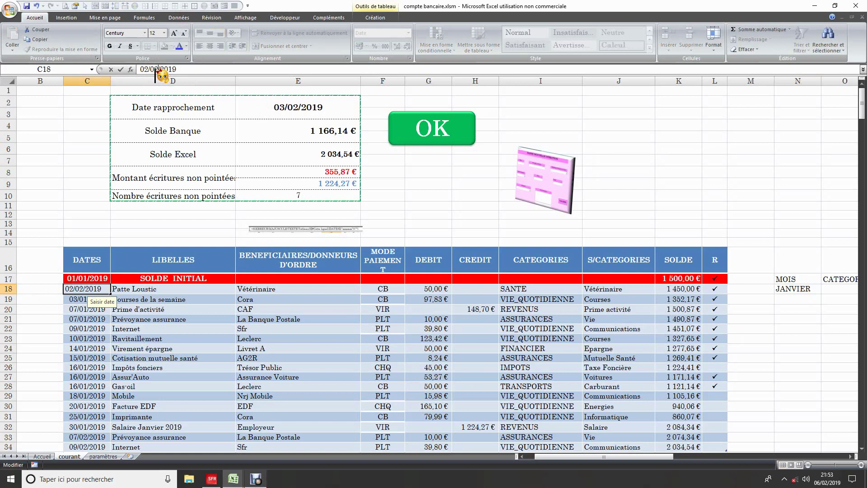
pyautogui.press('Return')
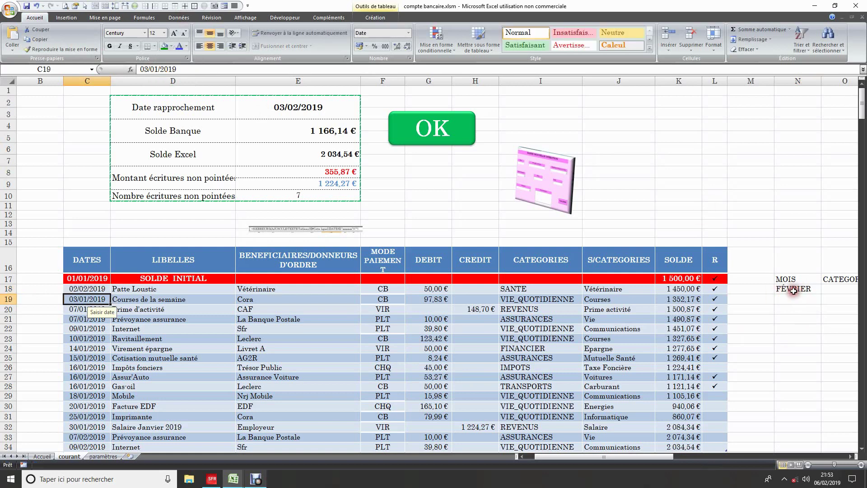
# - Set the date of the Patte Loustic entry in C18 back to 02/01/2019
pyautogui.click(157, 70)
pyautogui.press('Escape')
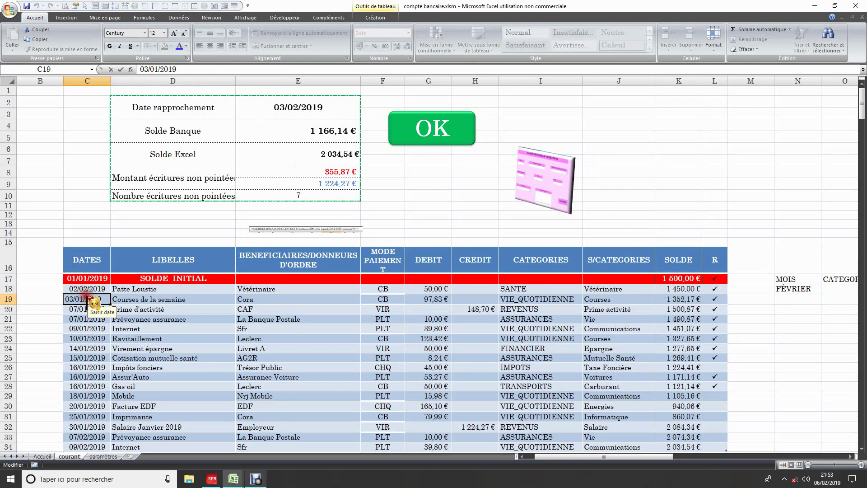
pyautogui.press('Up')
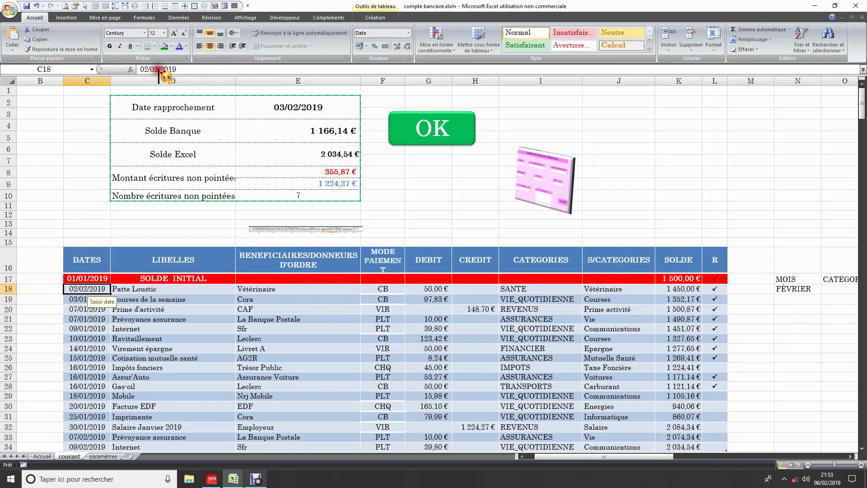
pyautogui.click(158, 70)
pyautogui.click(156, 70)
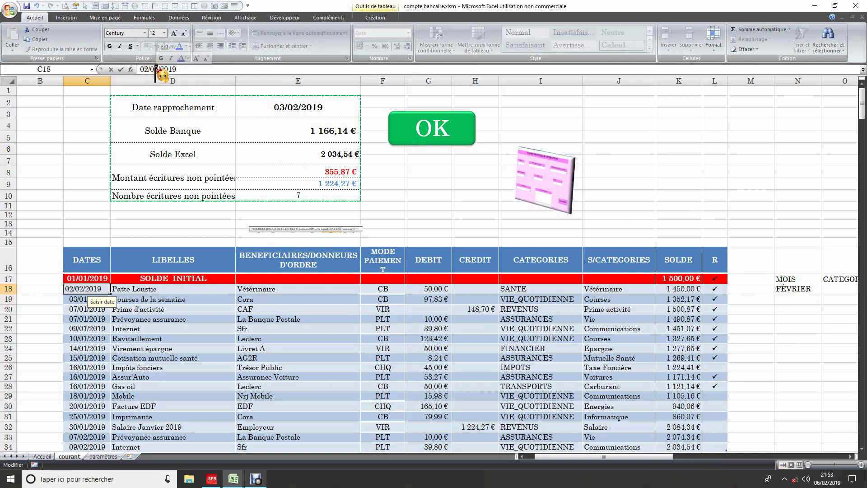
pyautogui.press('BackSpace')
pyautogui.write('1')
pyautogui.press('Return')
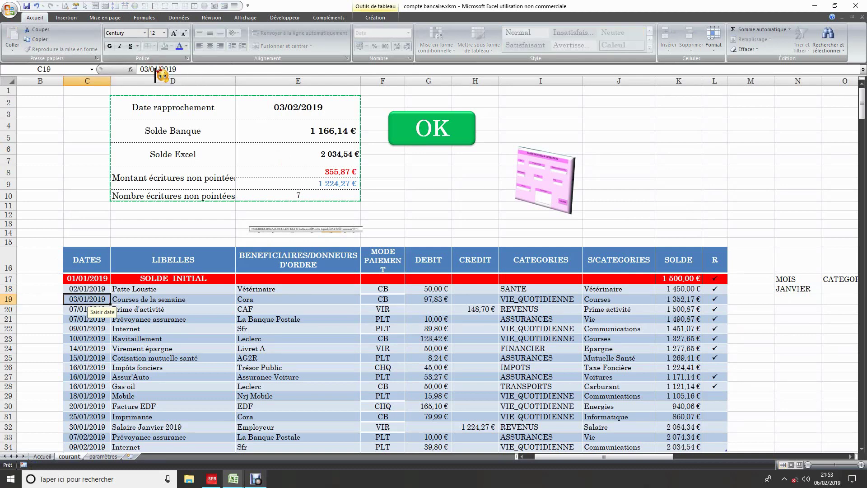
# - Copy the month formula from N18 and paste it as formulas only into N19:N35
pyautogui.click(806, 288)
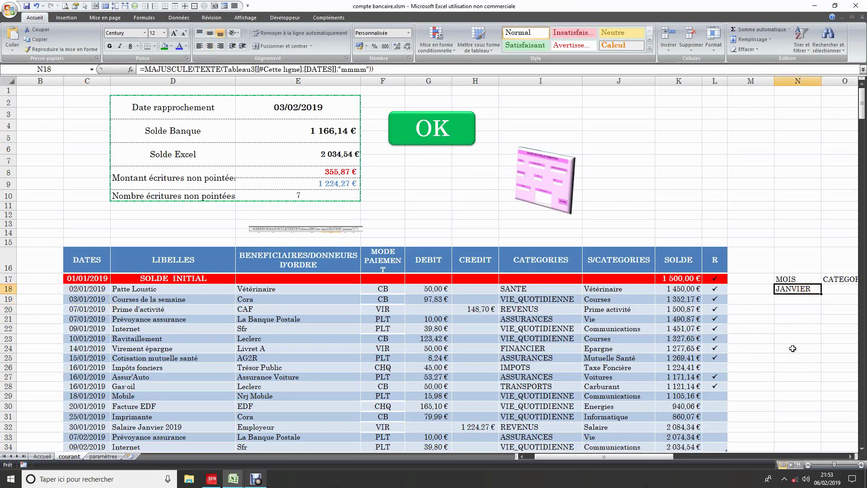
pyautogui.scroll(-3, 792, 348)
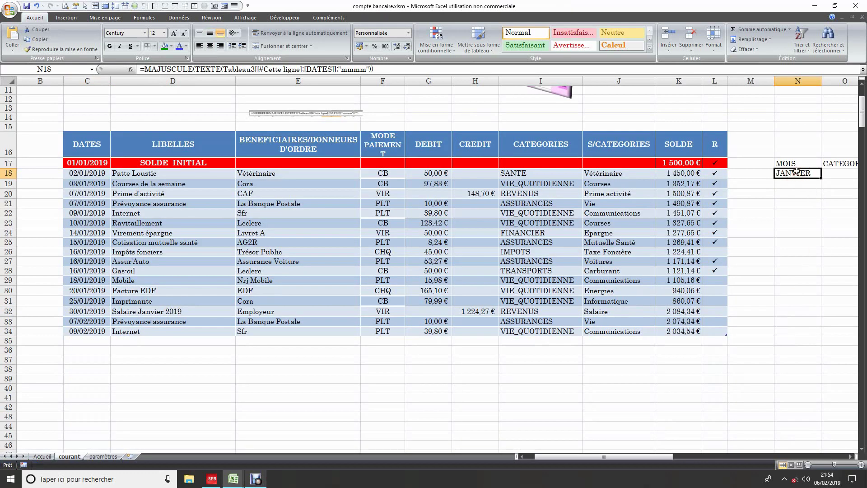
pyautogui.click(39, 40)
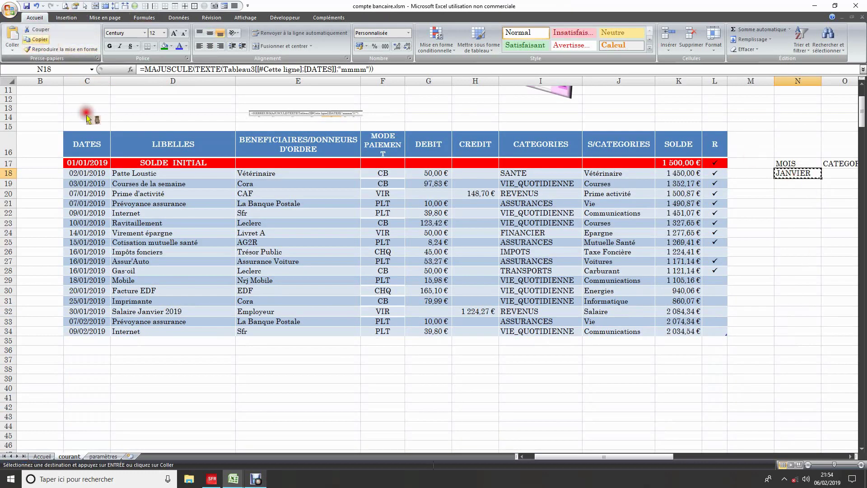
pyautogui.click(796, 185)
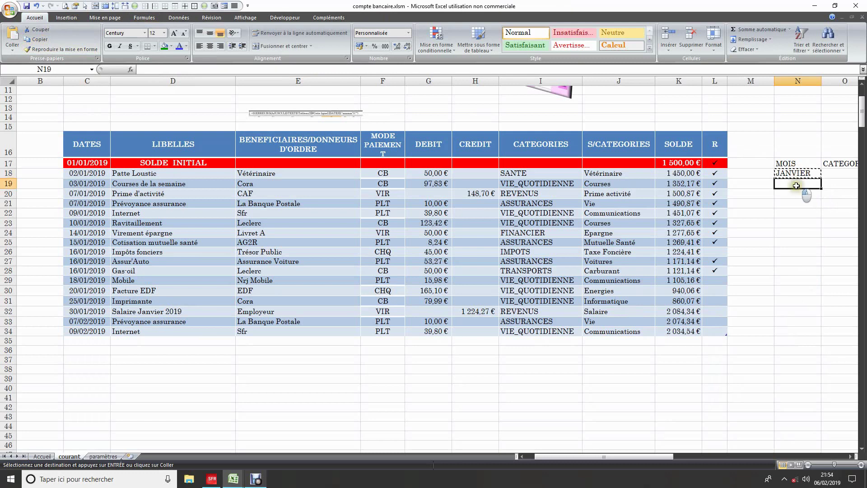
pyautogui.moveTo(795, 185); pyautogui.dragTo(784, 344)
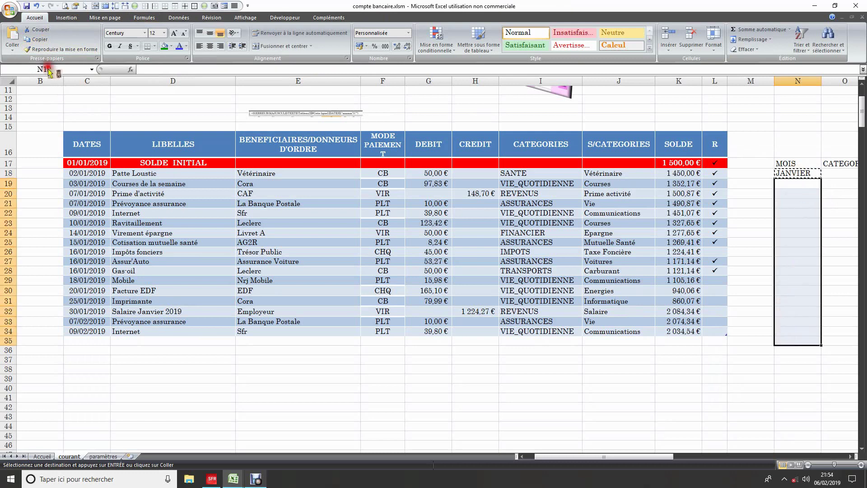
pyautogui.click(12, 49)
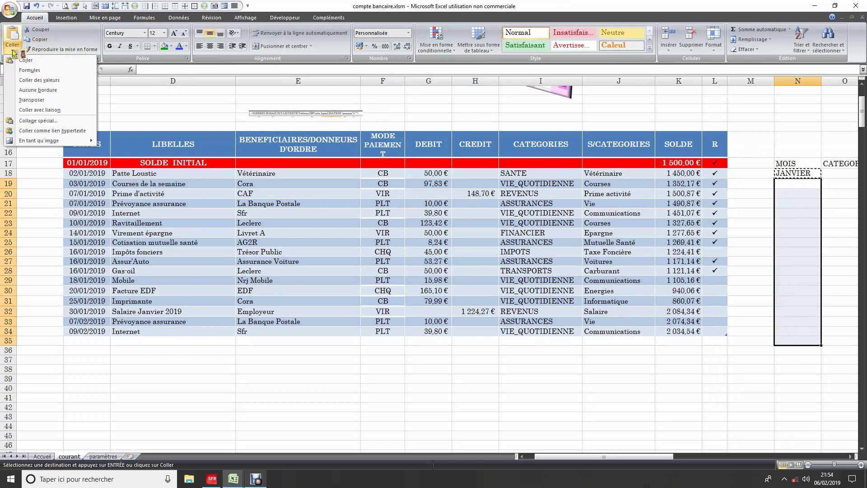
pyautogui.click(29, 70)
pyautogui.click(783, 399)
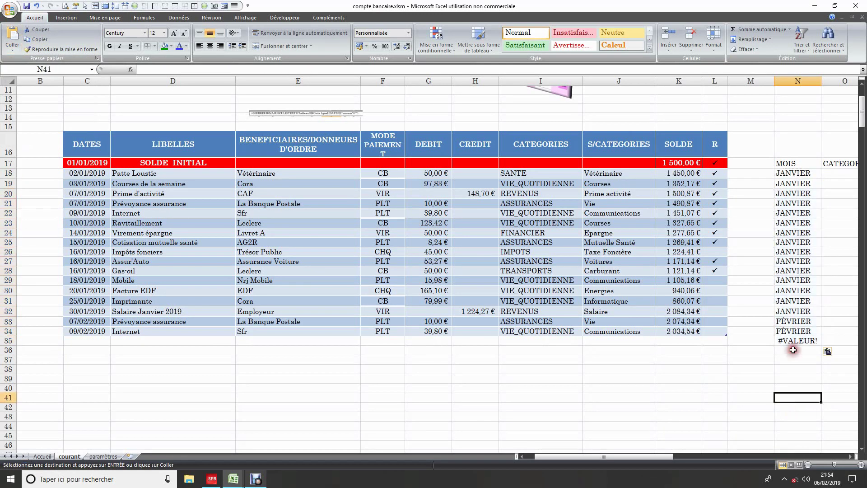
pyautogui.click(795, 341)
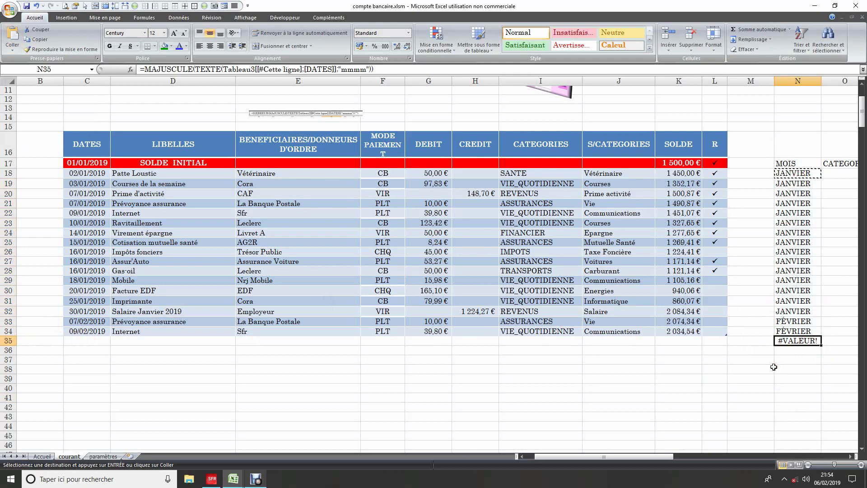
pyautogui.press('Escape')
# - Wrap the N18 formula in SIERREUR with an empty string "" as the value returned on error
pyautogui.click(797, 172)
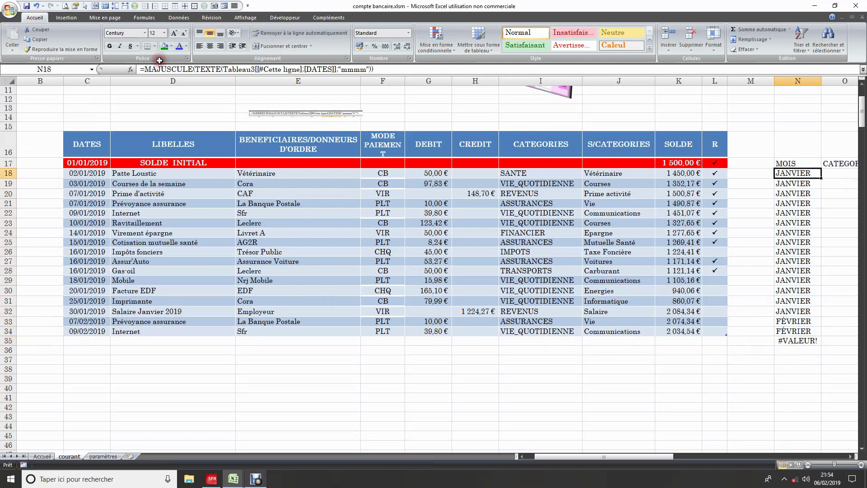
pyautogui.click(154, 70)
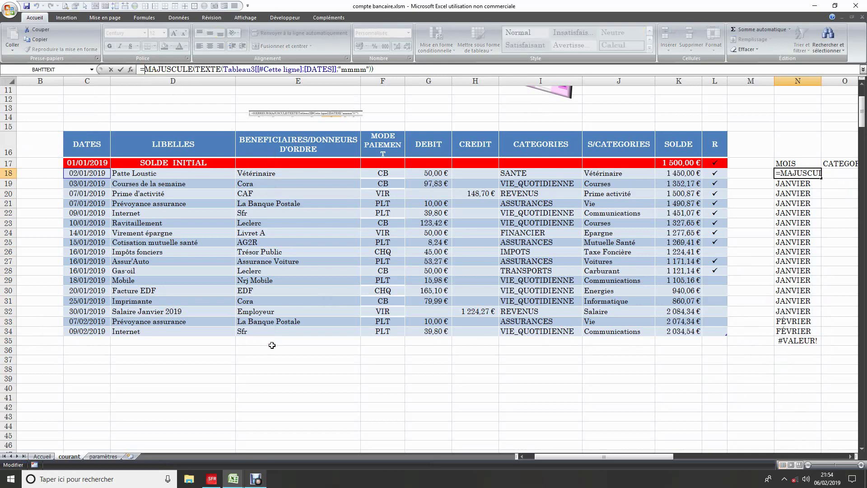
pyautogui.write('si')
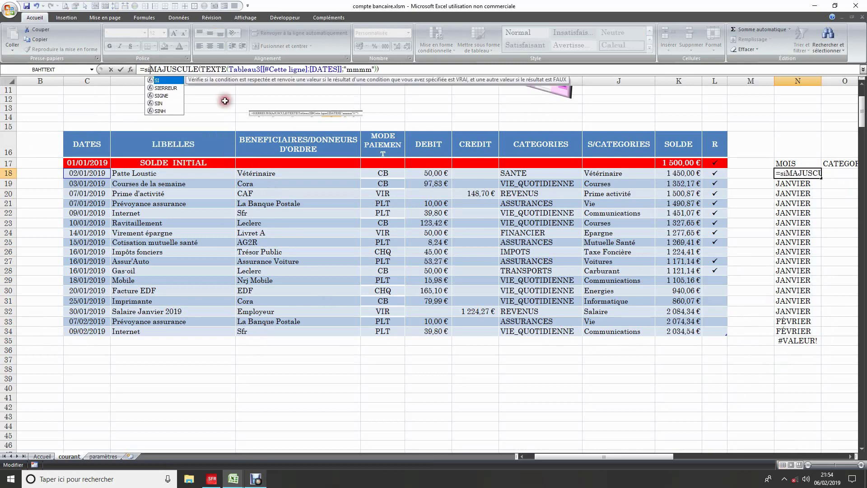
pyautogui.click(170, 90)
pyautogui.doubleClick(170, 90)
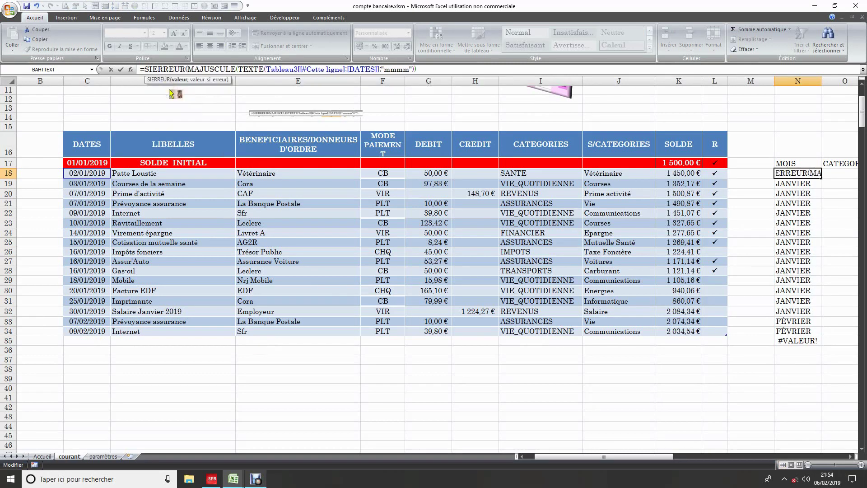
pyautogui.click(426, 71)
pyautogui.write(';')
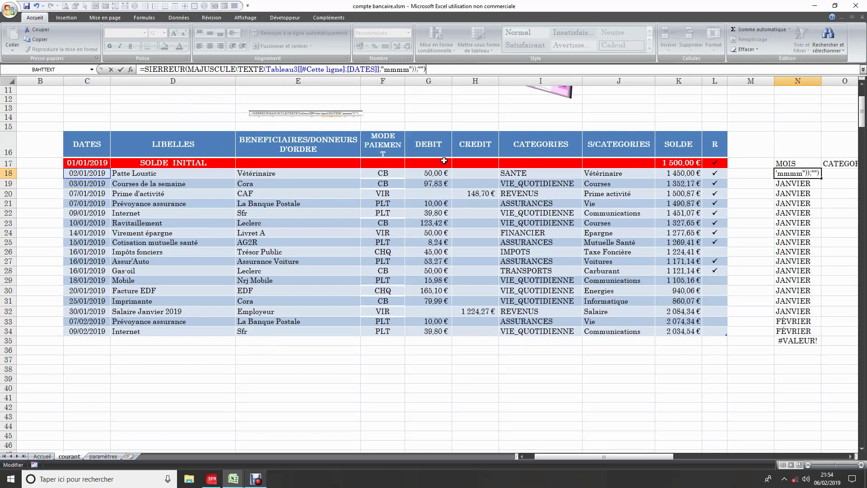
pyautogui.press('Return')
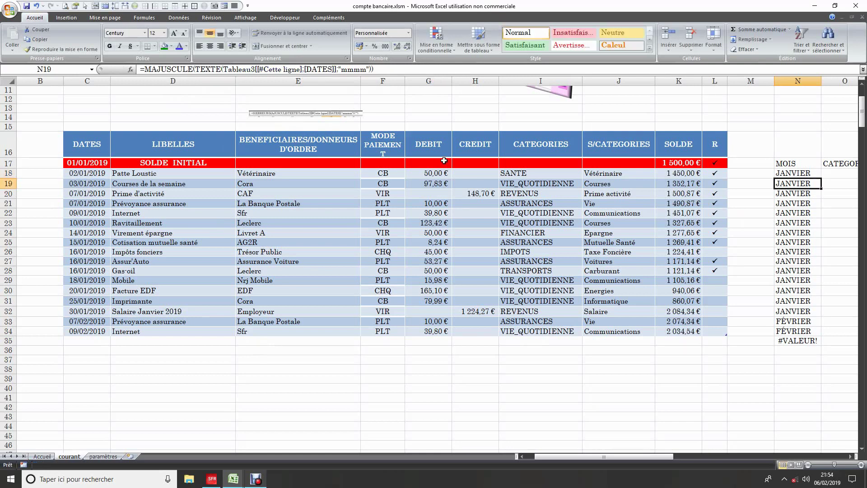
# - Copy the SIERREUR formula from N18 and paste it as formulas only over N19:N35
pyautogui.click(798, 174)
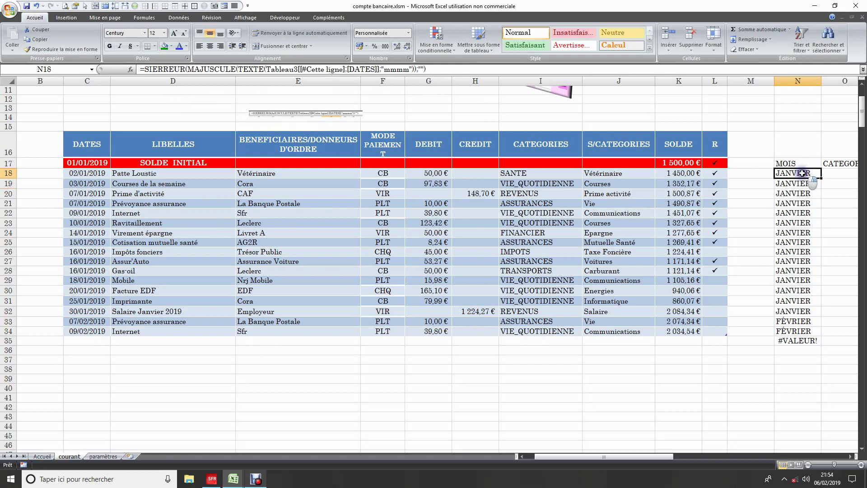
pyautogui.rightClick(802, 174)
pyautogui.click(713, 189)
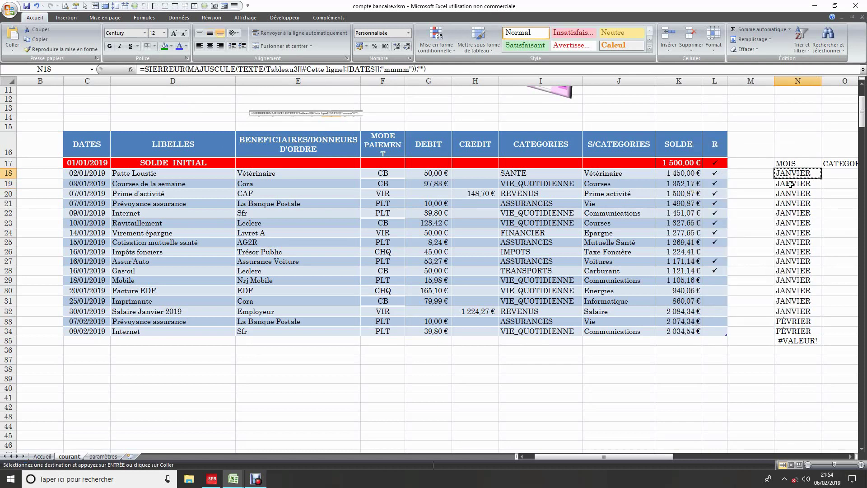
pyautogui.moveTo(794, 183); pyautogui.dragTo(791, 343)
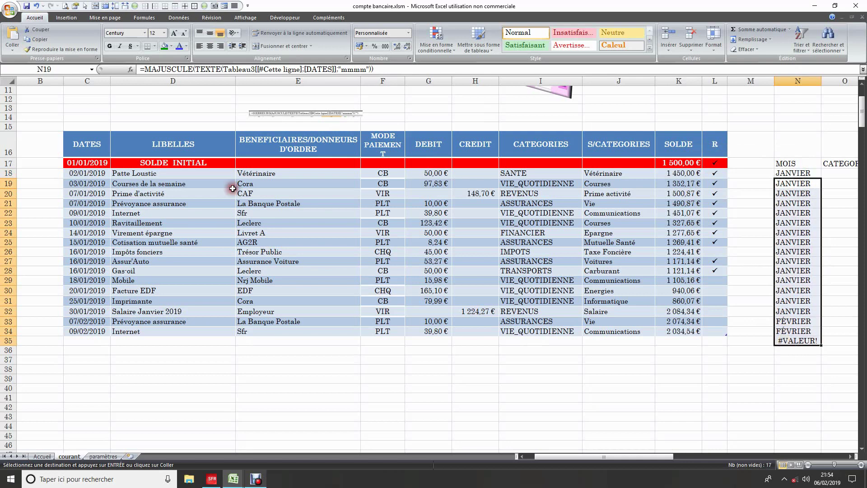
pyautogui.click(12, 48)
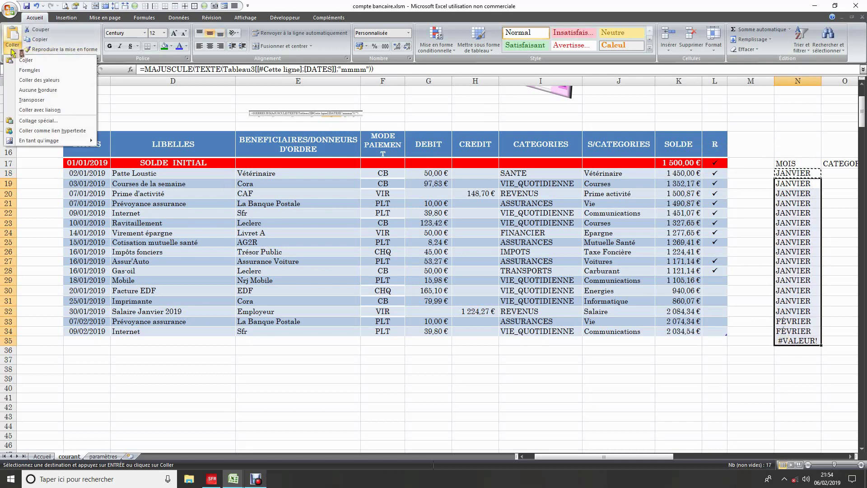
pyautogui.click(30, 70)
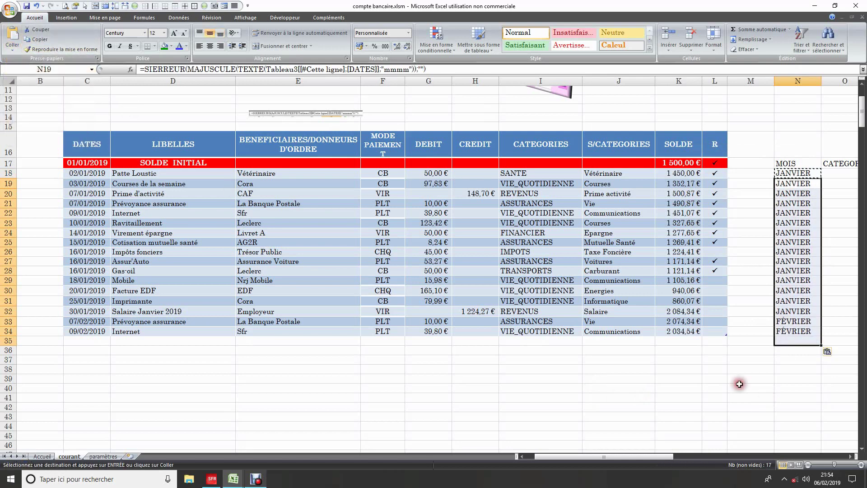
pyautogui.click(718, 349)
pyautogui.click(794, 342)
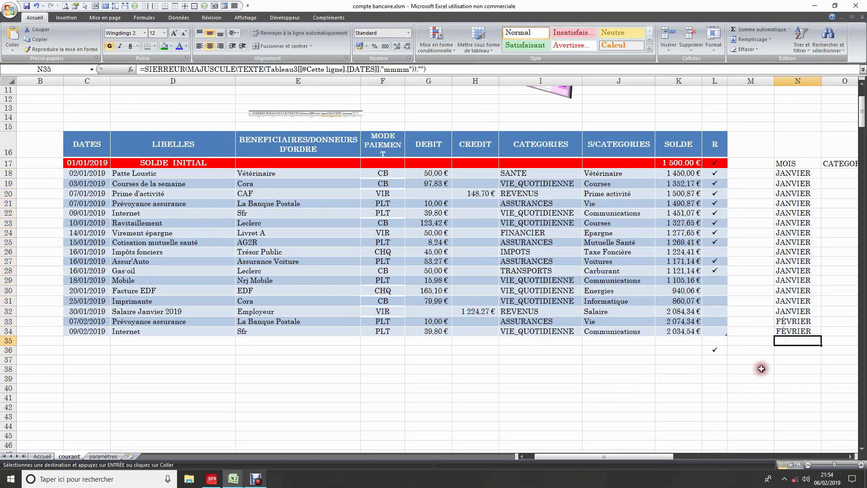
# - Enter a SI formula in O18 that returns the row's CATEGORIES value if N18<>"", otherwise an empty string ""
pyautogui.moveTo(652, 457); pyautogui.dragTo(702, 455)
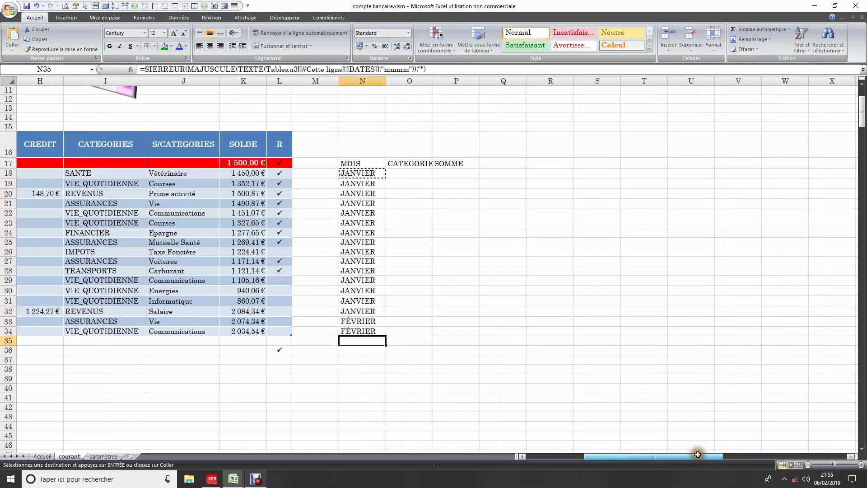
pyautogui.click(355, 310)
pyautogui.click(418, 201)
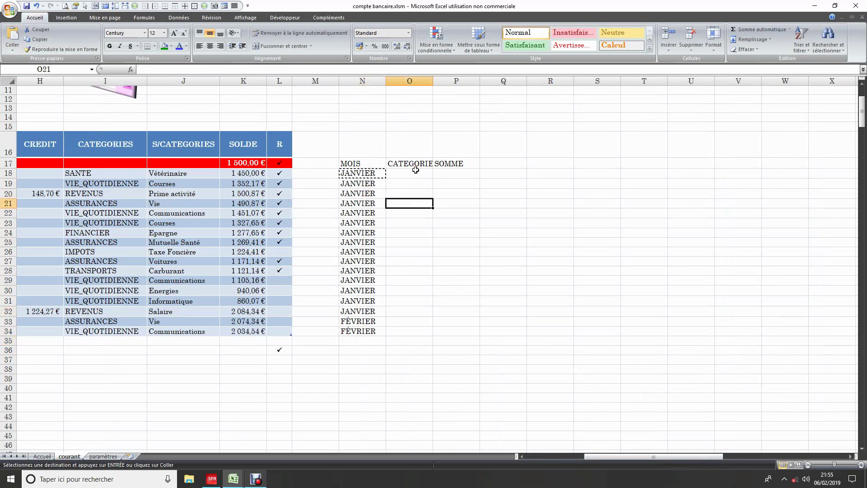
pyautogui.click(409, 174)
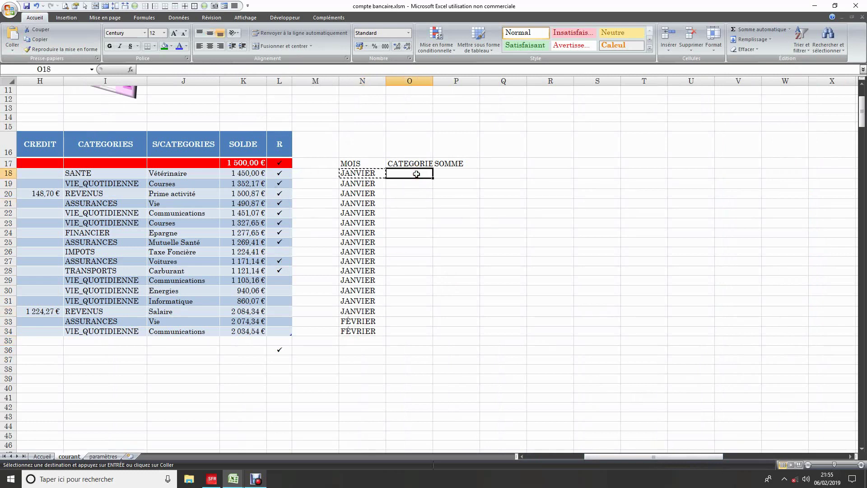
pyautogui.click(185, 176)
pyautogui.click(404, 174)
pyautogui.write('=')
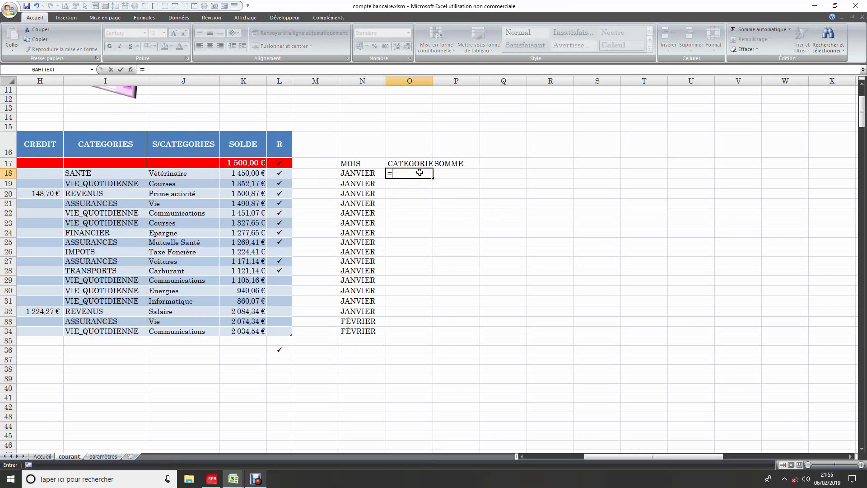
pyautogui.write('si')
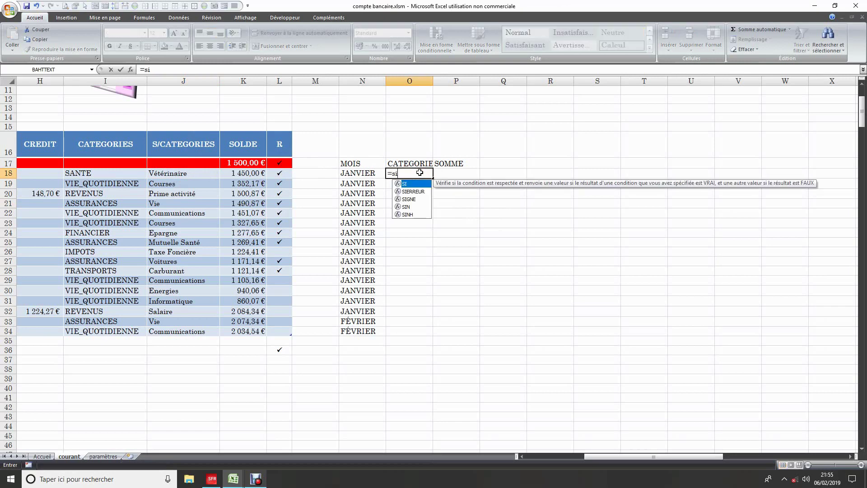
pyautogui.write('(')
pyautogui.click(364, 175)
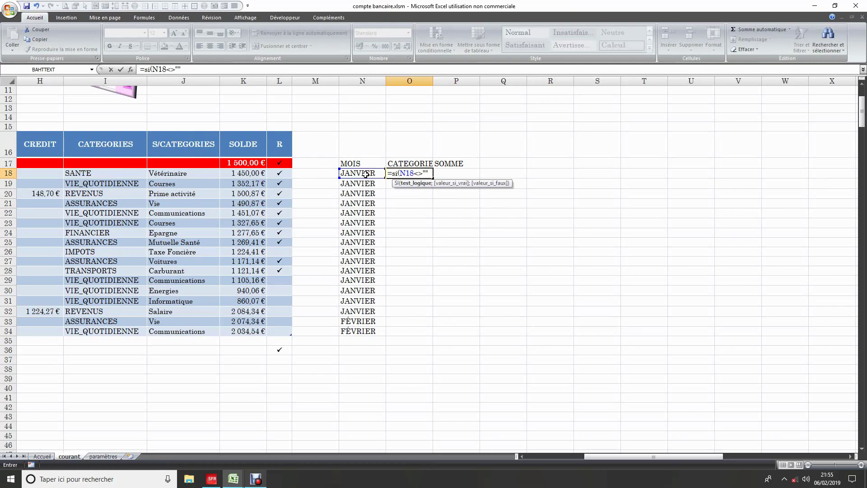
pyautogui.write('"";')
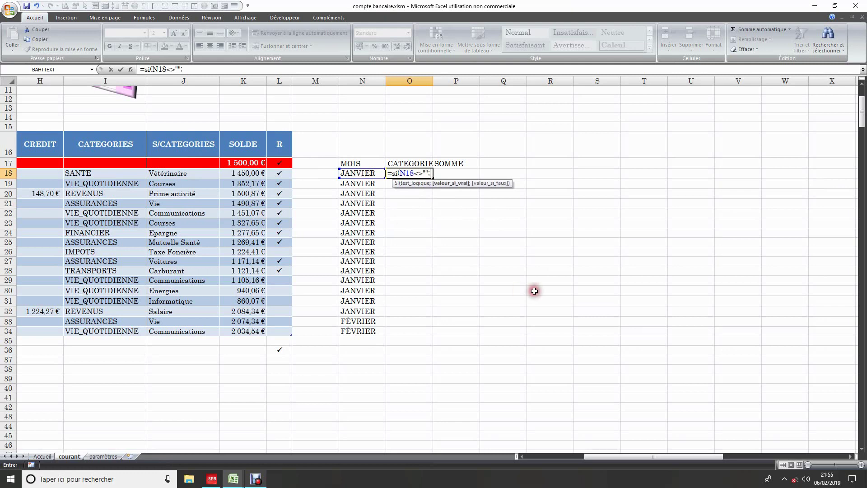
pyautogui.click(80, 172)
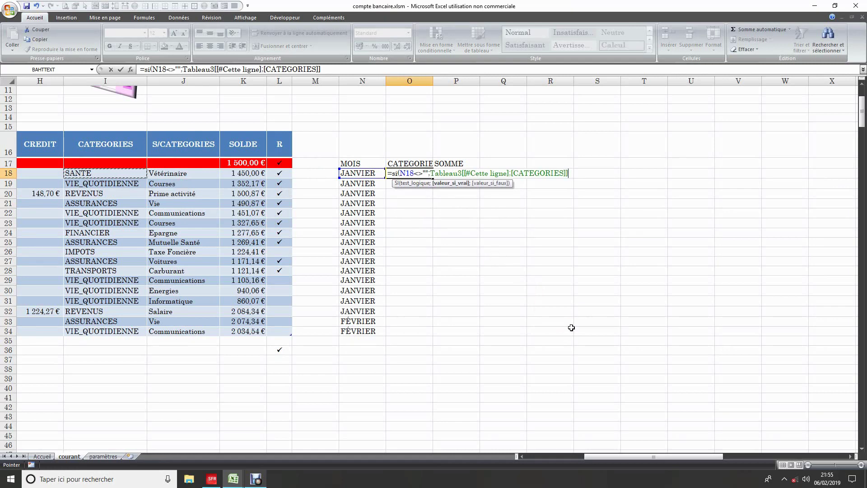
pyautogui.write(';"")')
pyautogui.press('Return')
# - Copy the category formula from O18 and paste it as formulas only into O19:O34
pyautogui.click(412, 173)
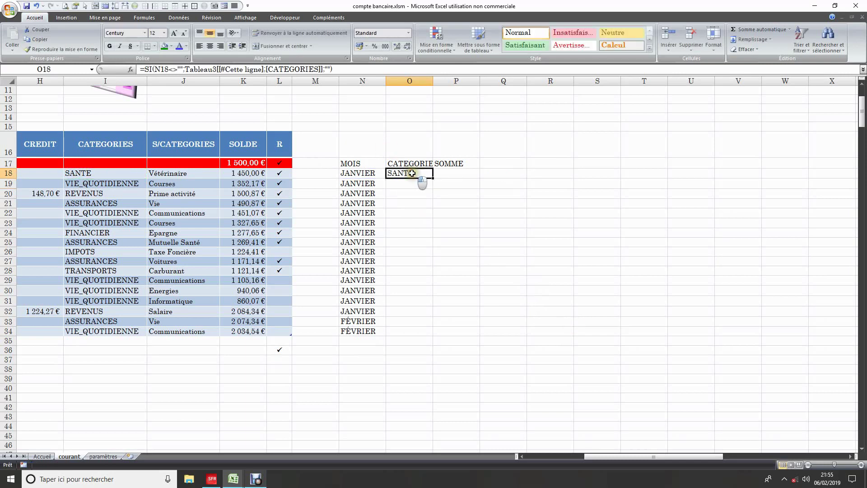
pyautogui.rightClick(412, 173)
pyautogui.click(425, 190)
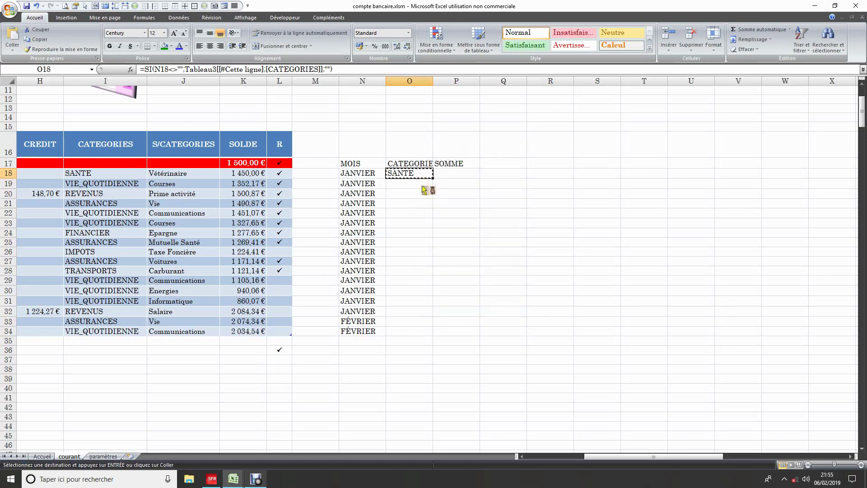
pyautogui.click(422, 186)
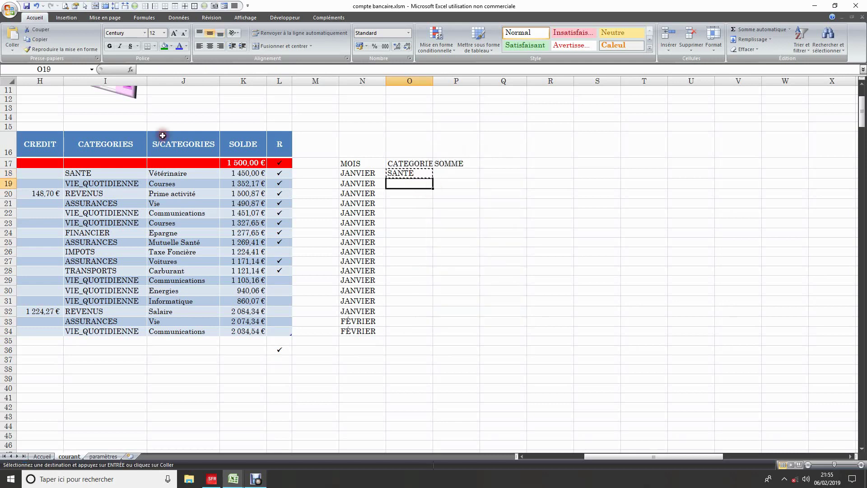
pyautogui.moveTo(419, 182); pyautogui.dragTo(416, 332)
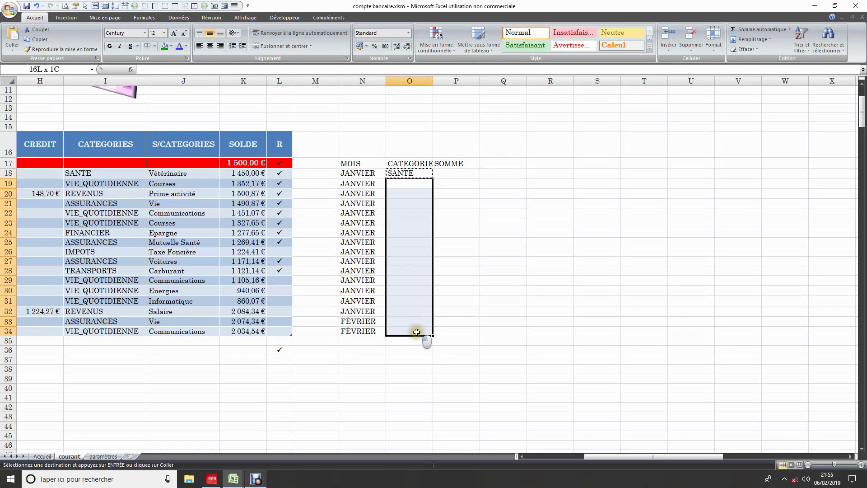
pyautogui.click(12, 47)
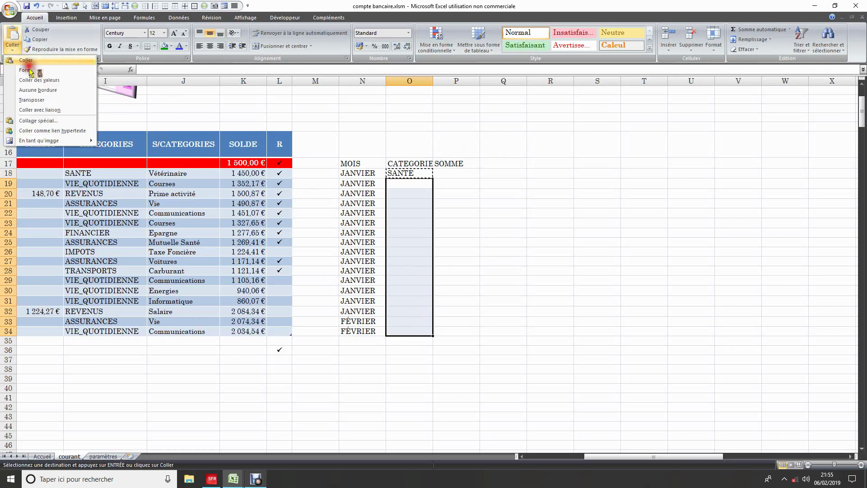
pyautogui.click(28, 70)
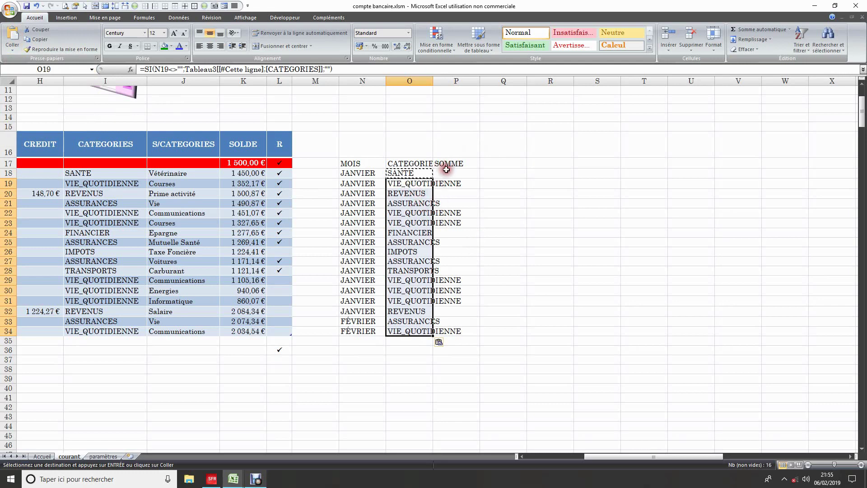
# - Enter a SI formula in P18 that returns the row's CREDIT minus DEBIT if N18<>"", otherwise an empty string ""
pyautogui.click(452, 172)
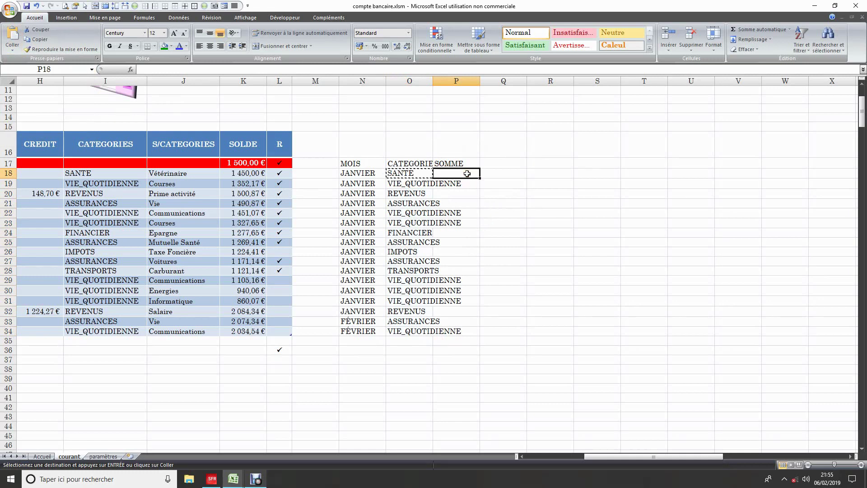
pyautogui.write('=si')
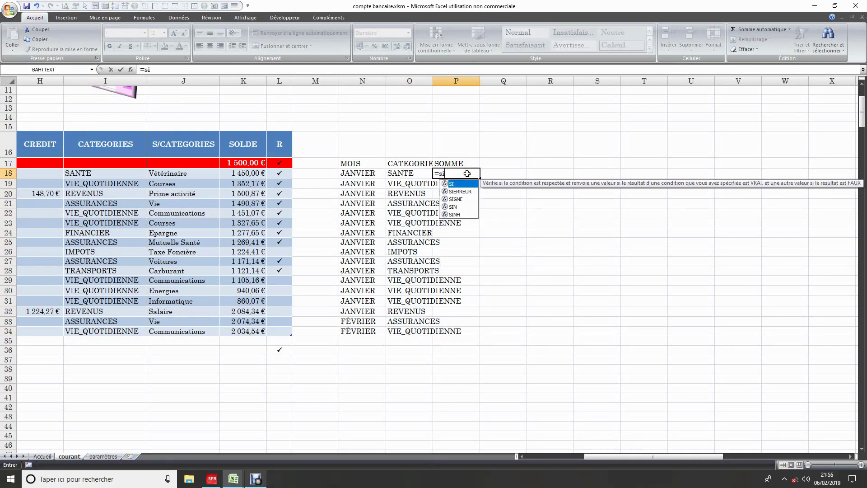
pyautogui.write('(')
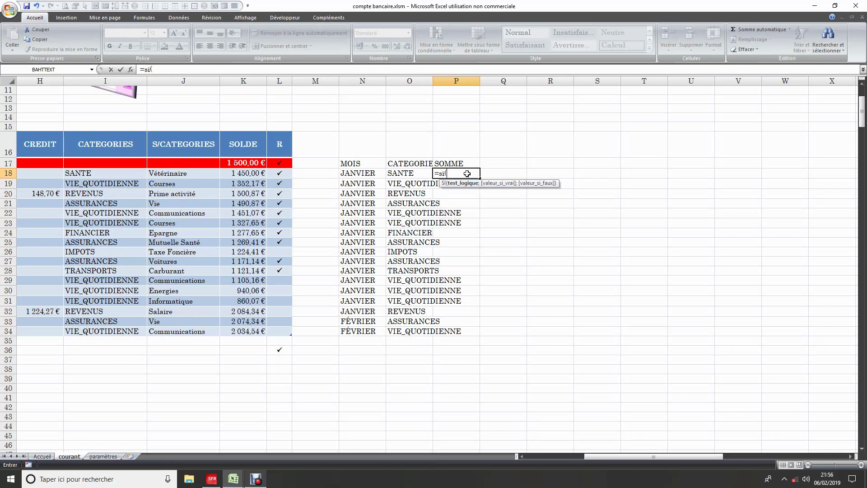
pyautogui.click(370, 173)
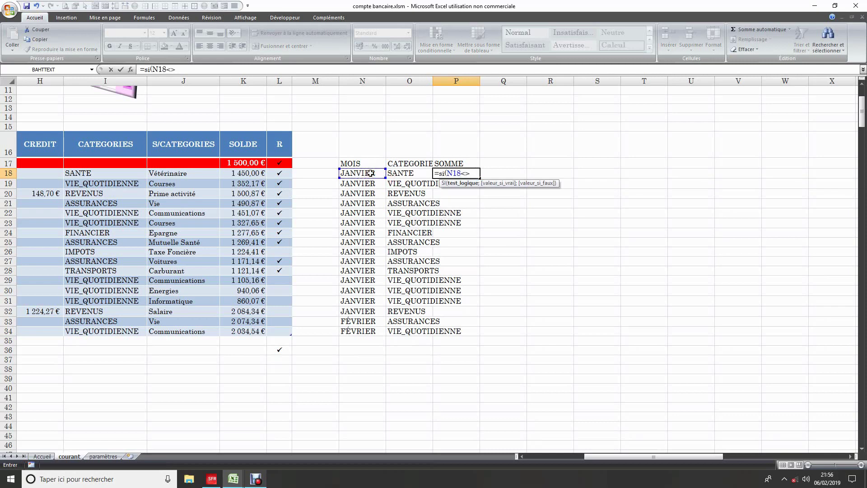
pyautogui.write('<>"";')
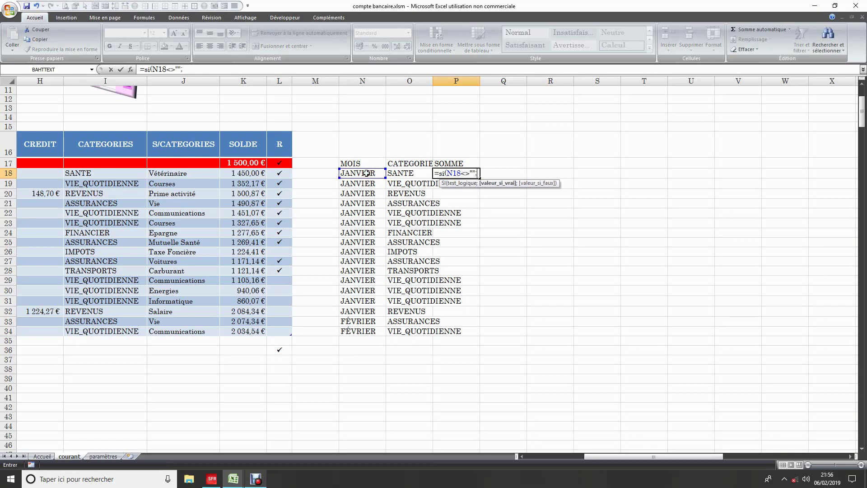
pyautogui.moveTo(622, 460); pyautogui.dragTo(595, 459)
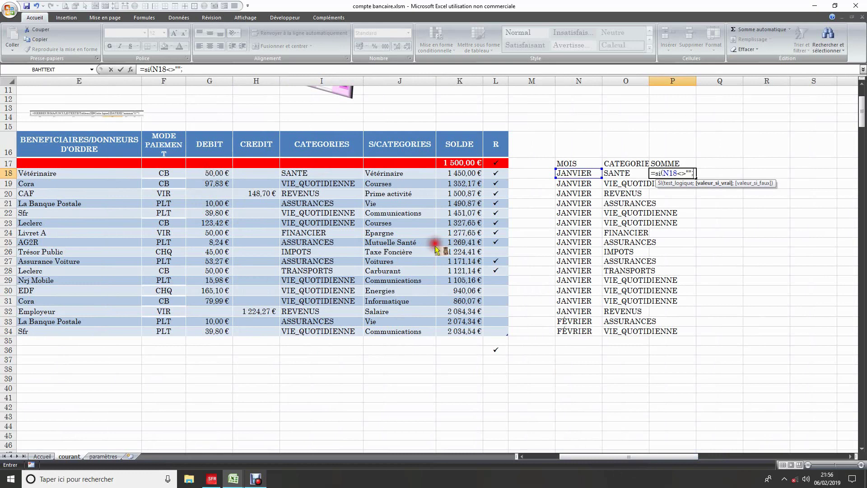
pyautogui.click(259, 173)
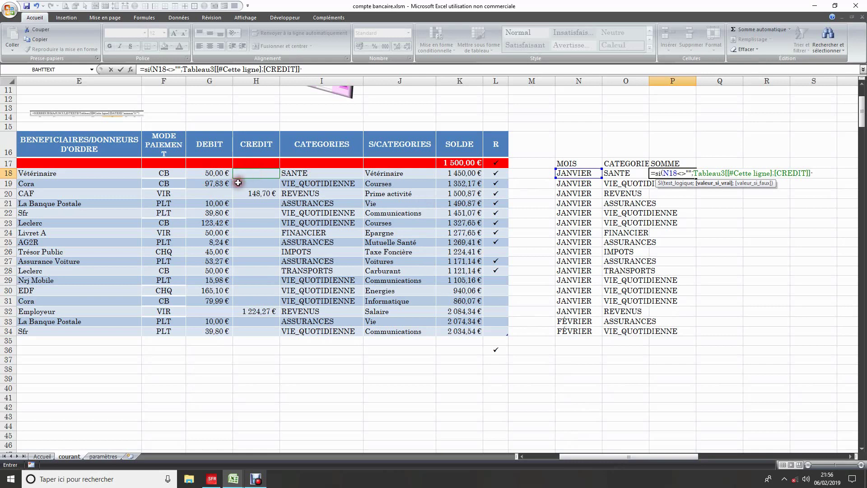
pyautogui.click(216, 171)
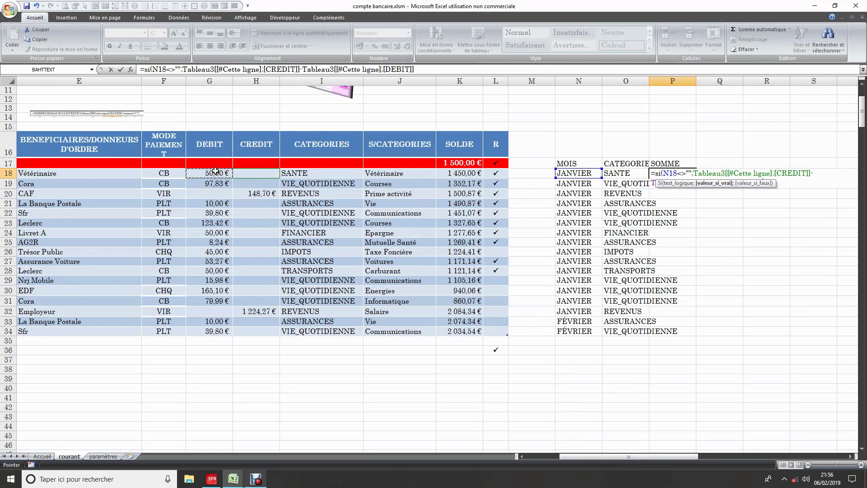
pyautogui.write(';')
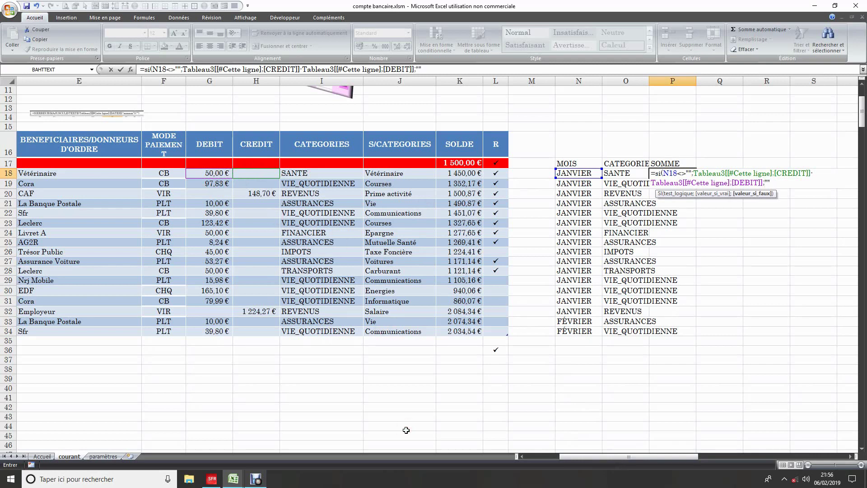
pyautogui.press('Return')
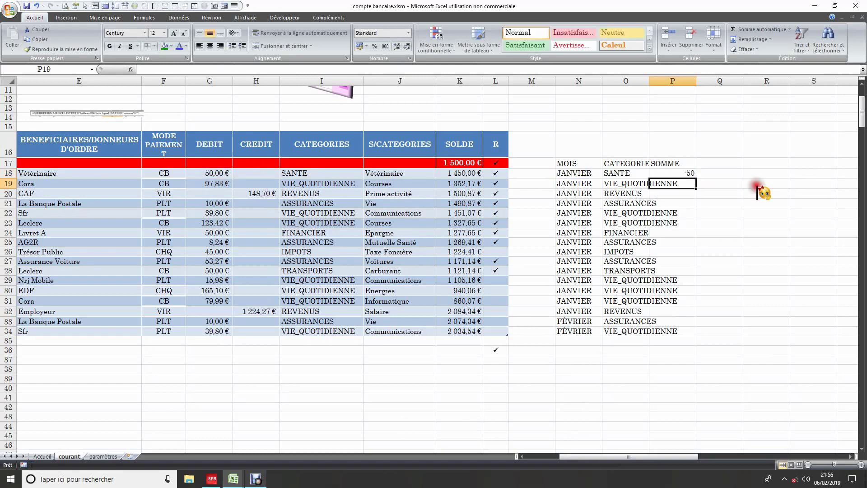
# - Apply the euro accounting number format to the SOMME value in P18
pyautogui.click(682, 175)
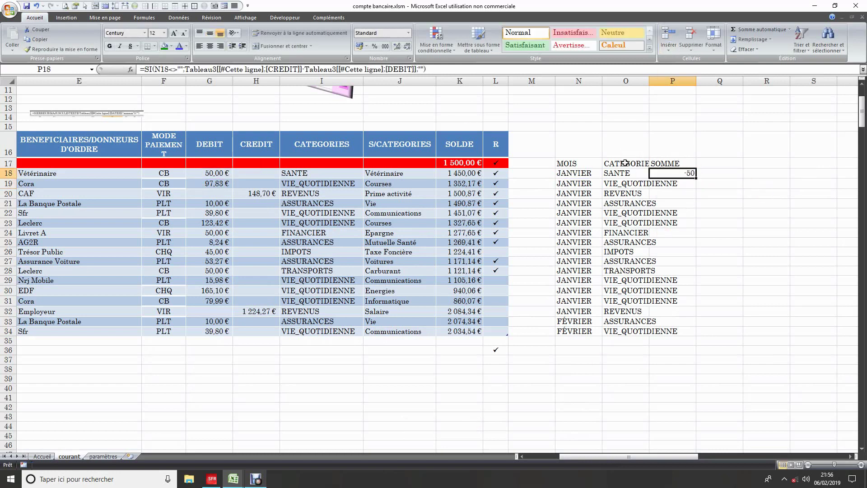
pyautogui.click(365, 48)
pyautogui.click(780, 242)
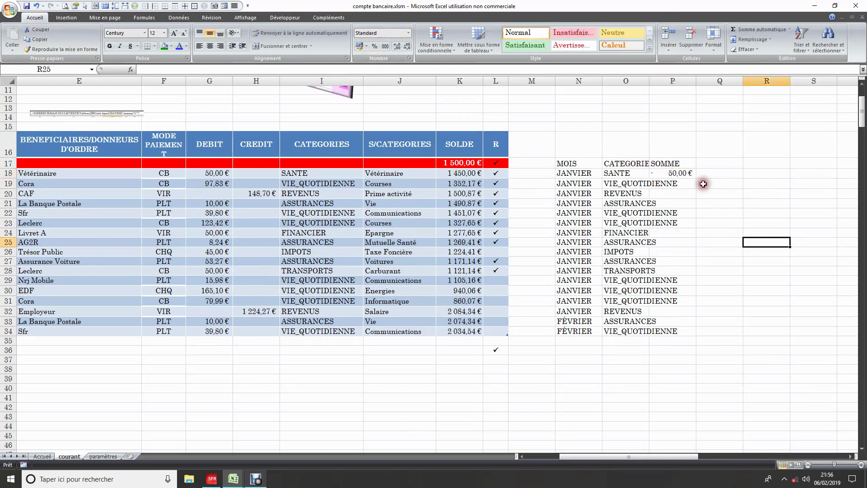
# - Copy the SOMME formula from P18 and paste it as formulas only into P19:P34
pyautogui.click(688, 173)
pyautogui.rightClick(689, 173)
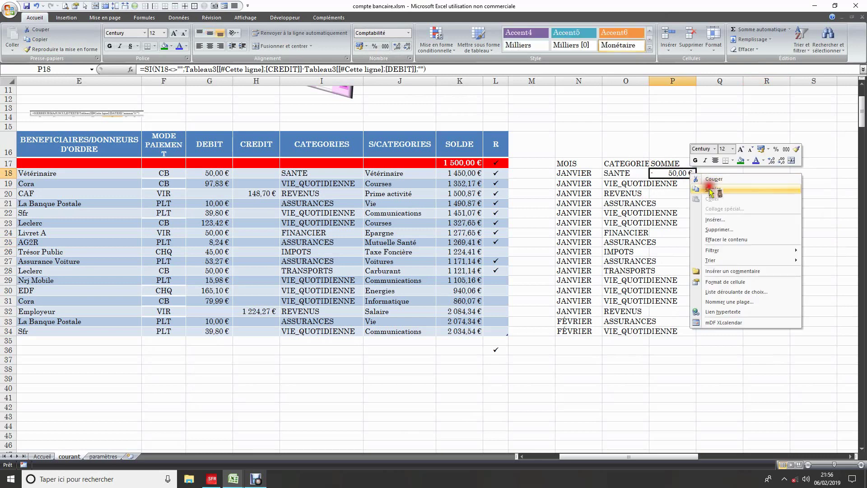
pyautogui.click(711, 187)
pyautogui.click(678, 183)
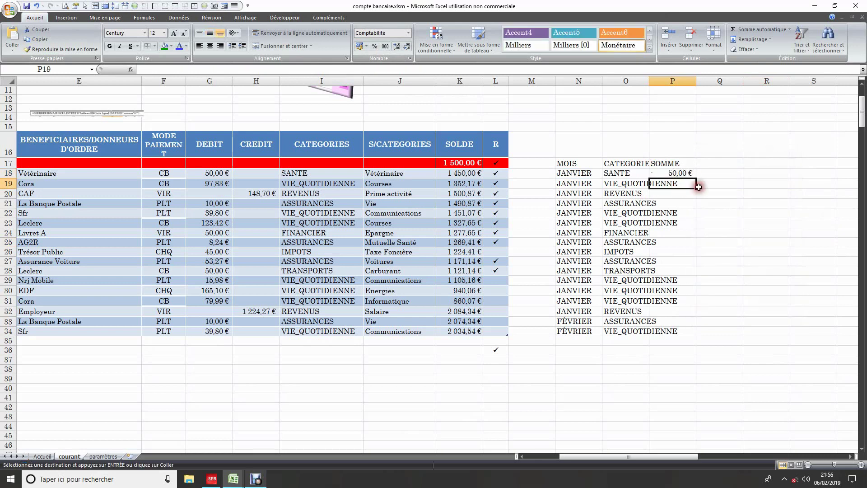
pyautogui.moveTo(685, 185); pyautogui.dragTo(677, 332)
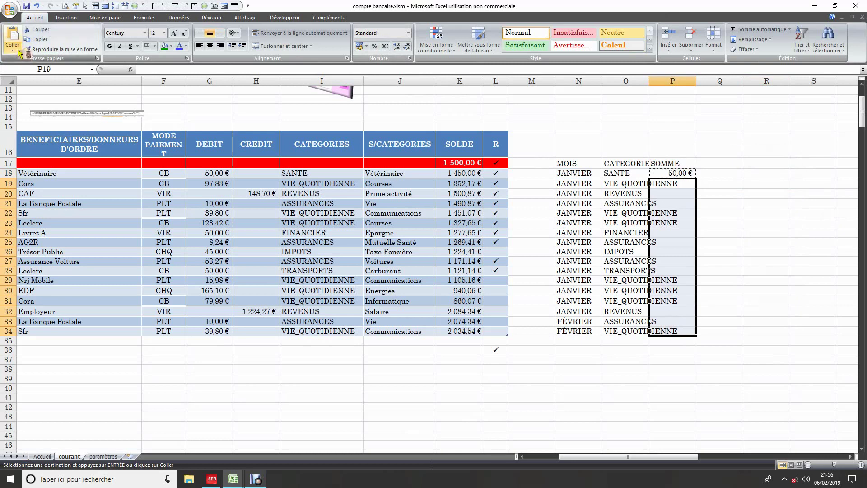
pyautogui.click(12, 50)
pyautogui.click(45, 77)
pyautogui.click(724, 253)
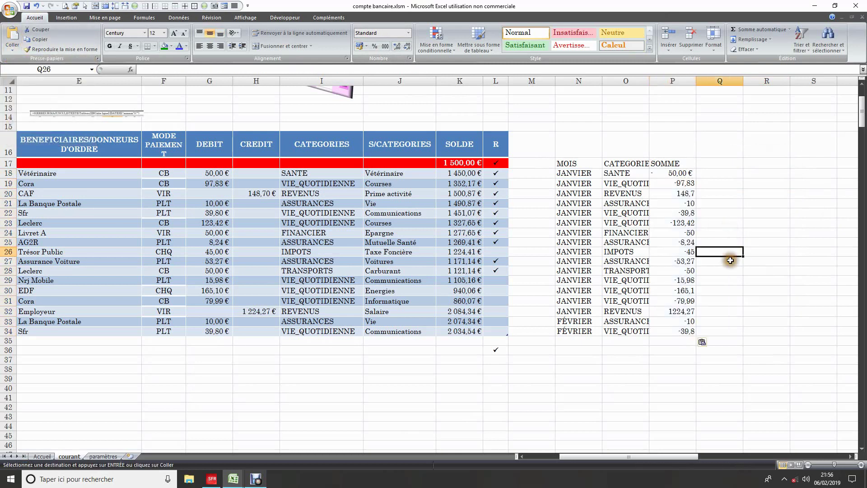
# - Apply the euro accounting number format to the SOMME values in P19:P34
pyautogui.click(684, 193)
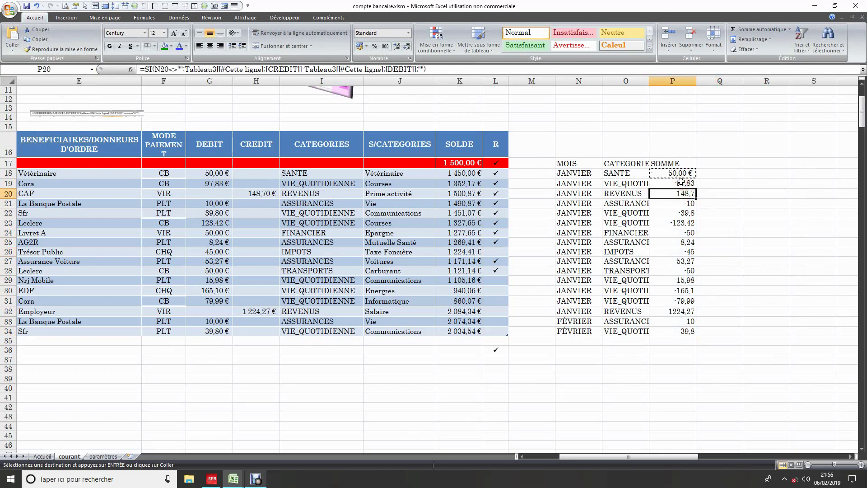
pyautogui.moveTo(681, 182); pyautogui.dragTo(683, 334)
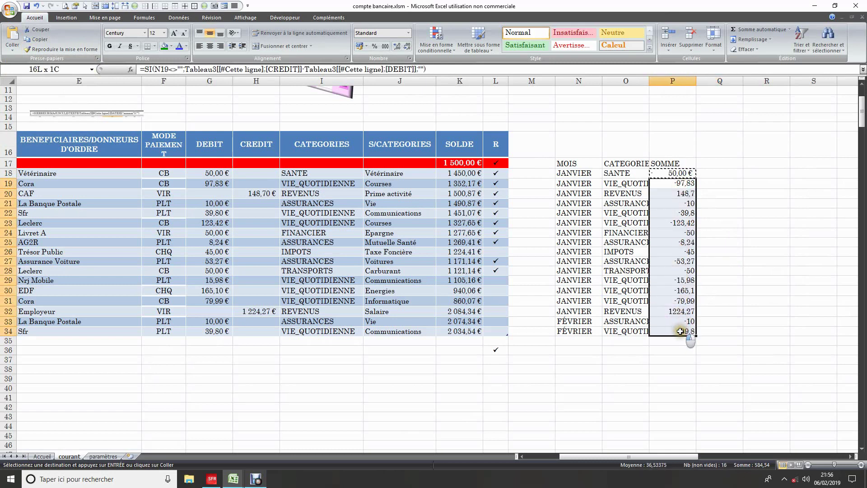
pyautogui.click(360, 46)
pyautogui.click(730, 300)
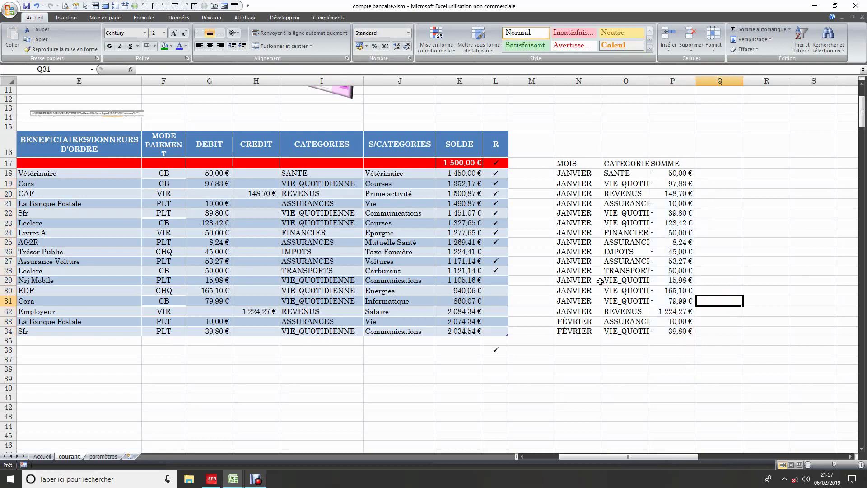
pyautogui.click(724, 193)
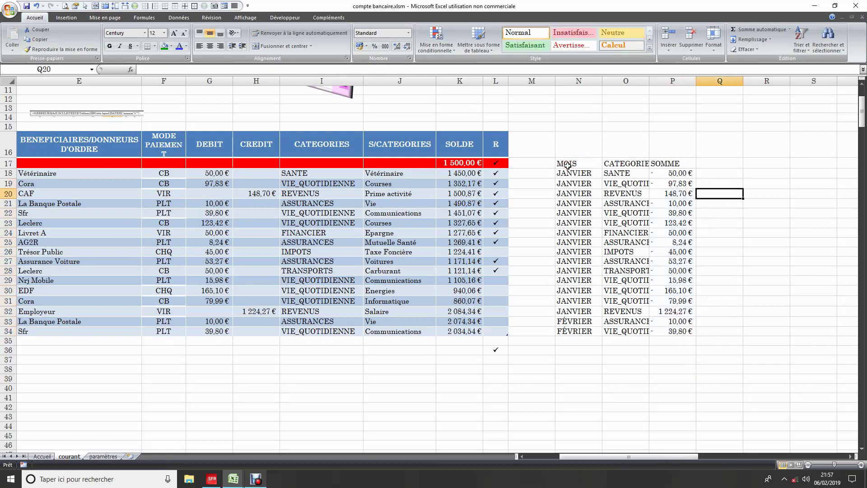
# - Format N17:P34 as a table with headers, using the orange style in the third row of the Moyen styles
pyautogui.moveTo(568, 165); pyautogui.dragTo(686, 335)
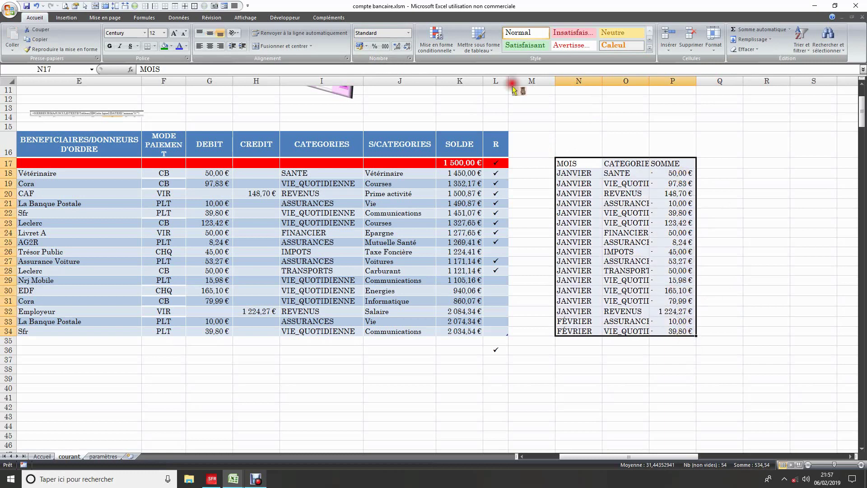
pyautogui.click(478, 41)
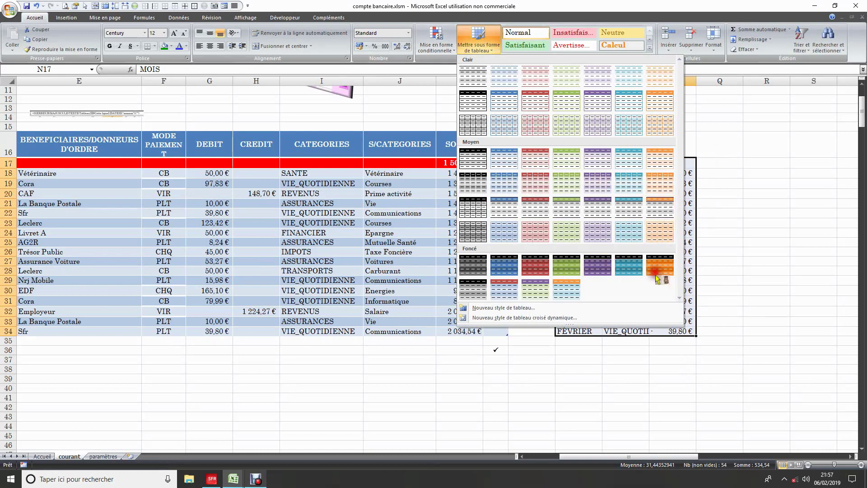
pyautogui.click(668, 211)
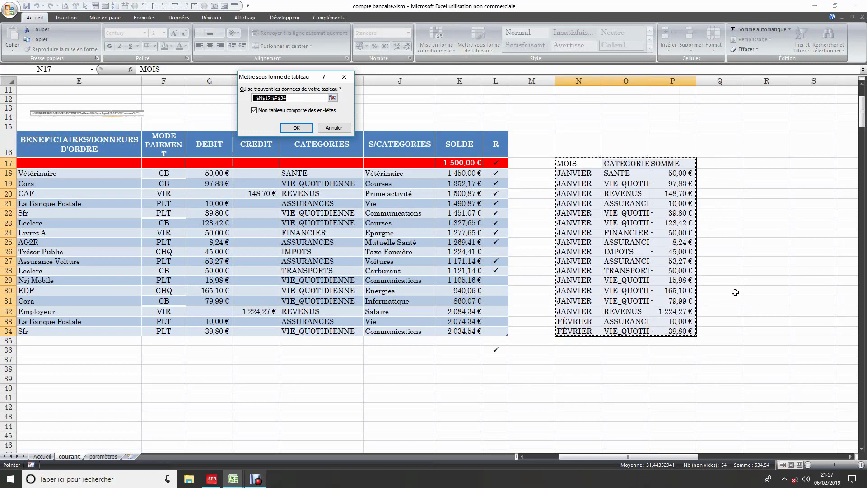
pyautogui.click(253, 111)
pyautogui.click(297, 128)
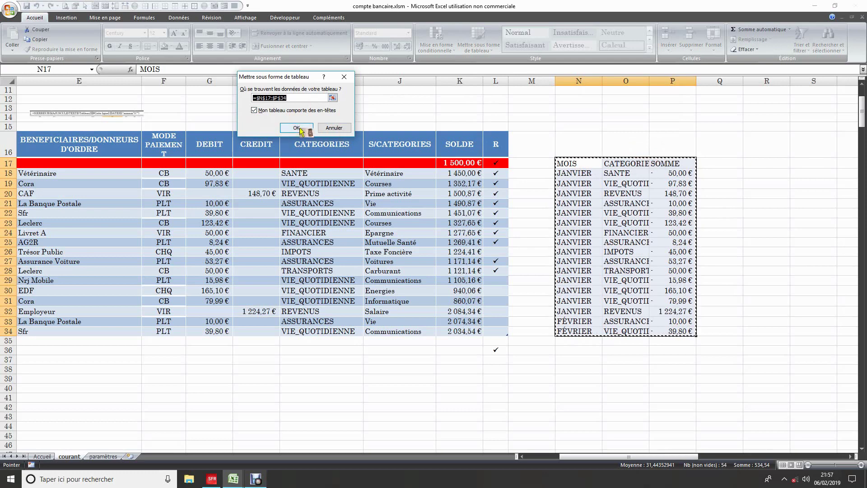
pyautogui.click(772, 262)
pyautogui.click(681, 350)
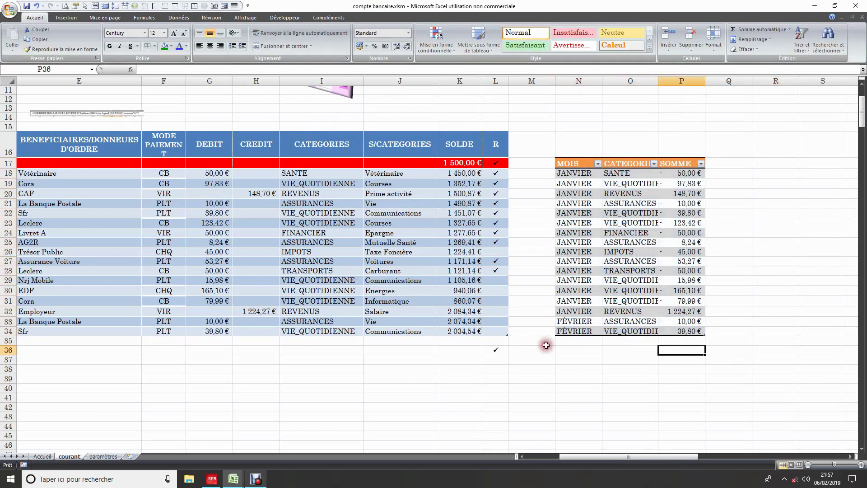
# - Delete the stray check mark from cell L36 below the account table
pyautogui.click(496, 350)
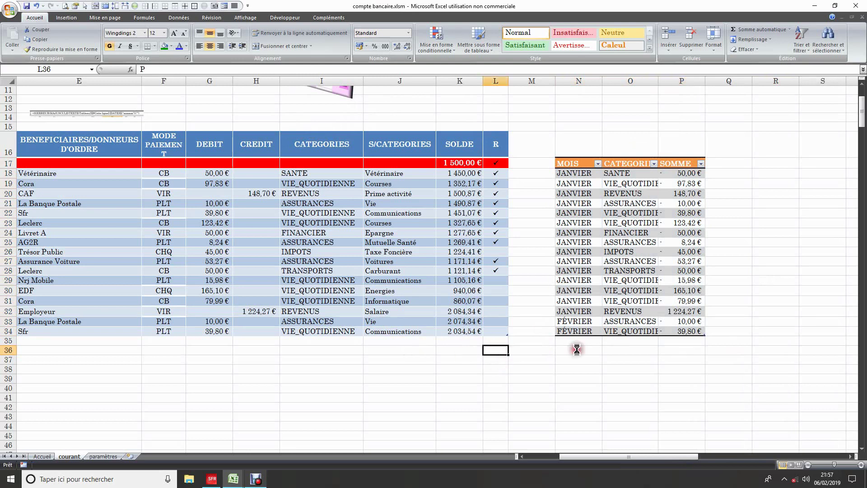
pyautogui.press('Delete')
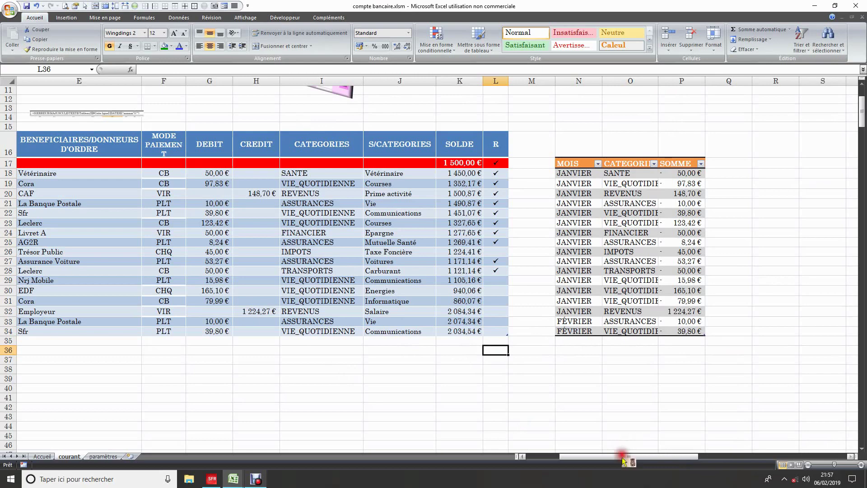
# - Add a test row to the account table with the date 10/02 in C35 and check the helper table's response in row 35
pyautogui.moveTo(629, 457); pyautogui.dragTo(595, 457)
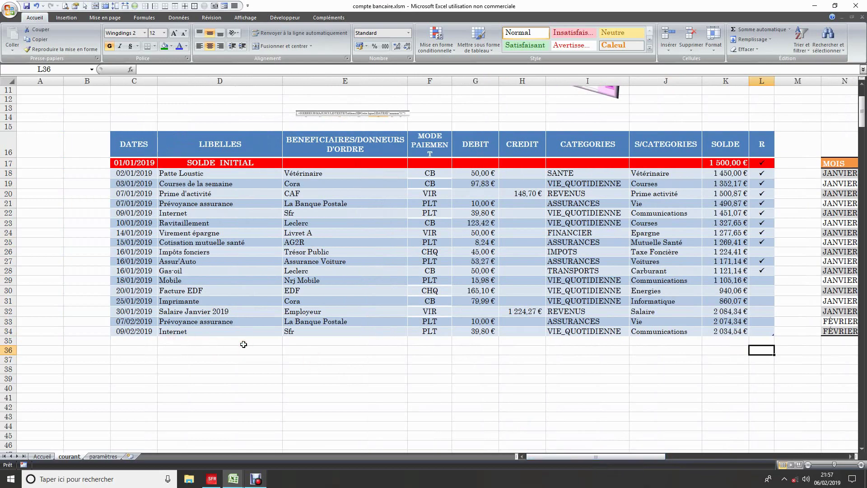
pyautogui.moveTo(641, 456); pyautogui.dragTo(684, 458)
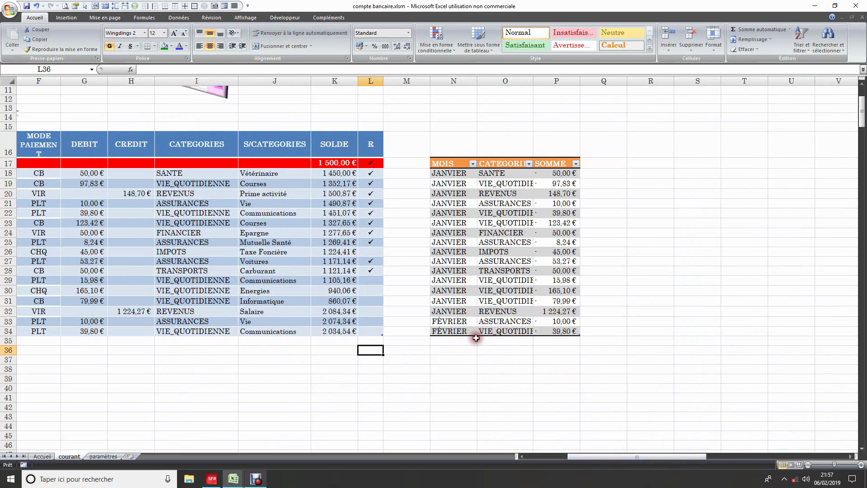
pyautogui.moveTo(603, 456); pyautogui.dragTo(522, 455)
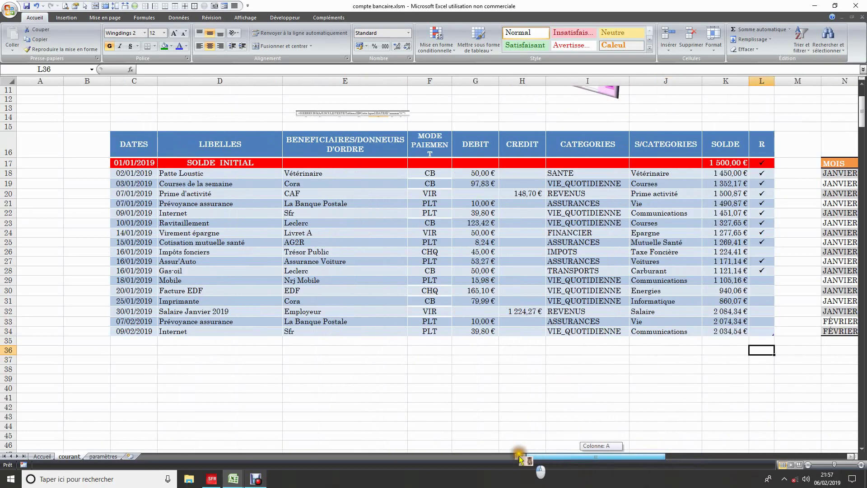
pyautogui.click(147, 340)
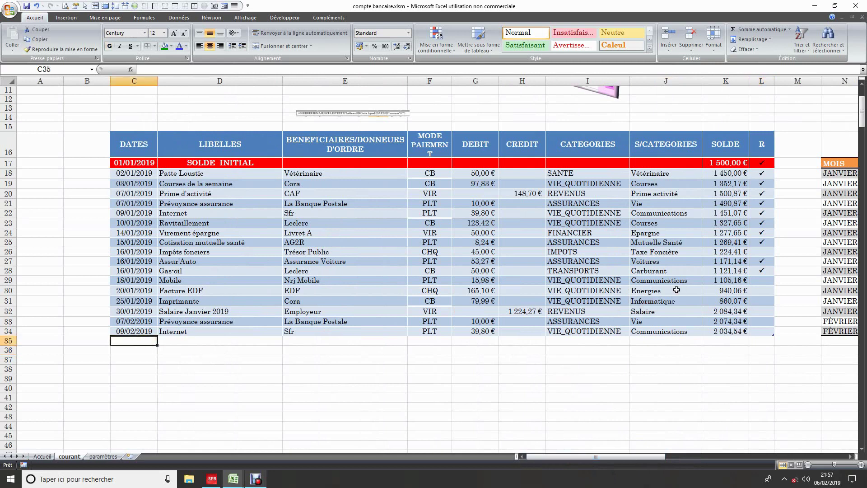
pyautogui.write('10/02')
pyautogui.press('Return')
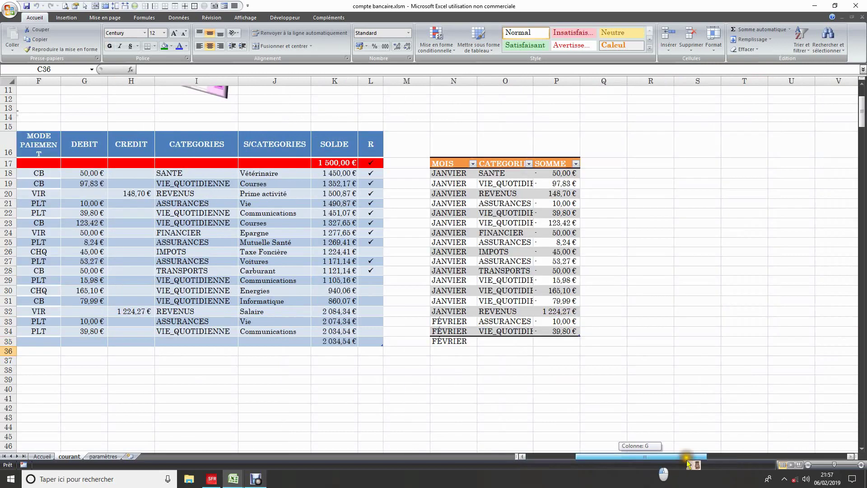
pyautogui.moveTo(643, 456); pyautogui.dragTo(692, 456)
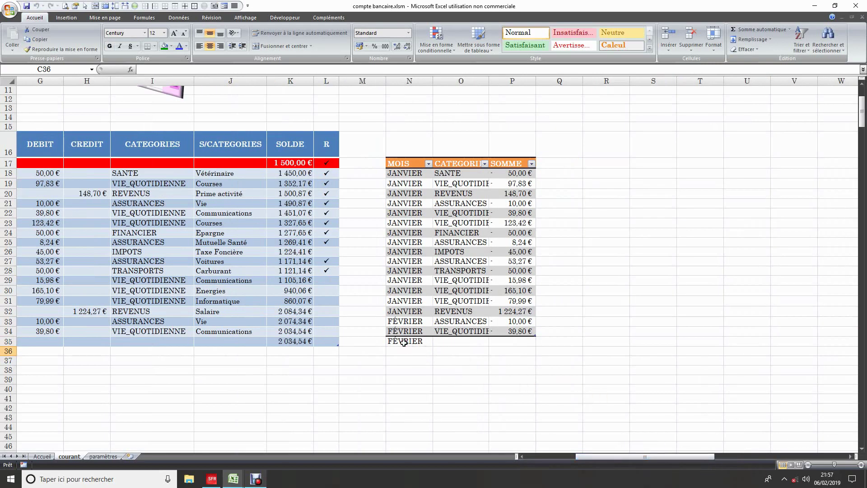
pyautogui.moveTo(627, 456); pyautogui.dragTo(578, 456)
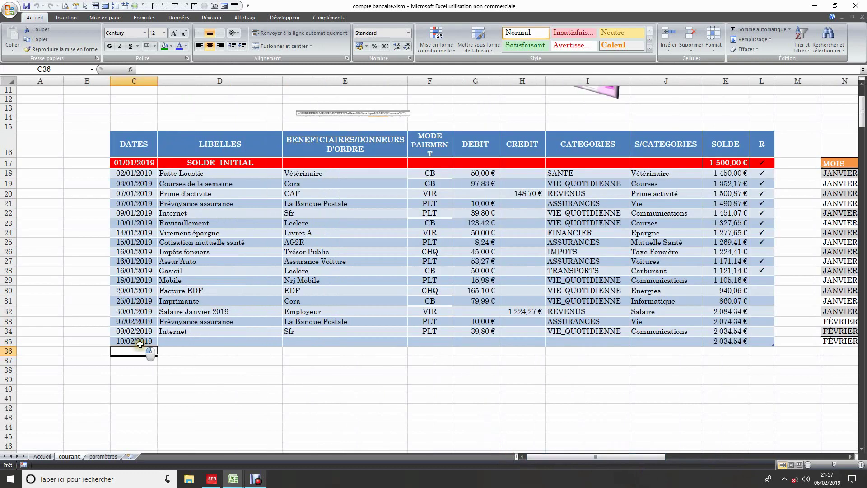
# - Clear the test date in C35 and delete that row from the account table
pyautogui.click(140, 341)
pyautogui.press('Delete')
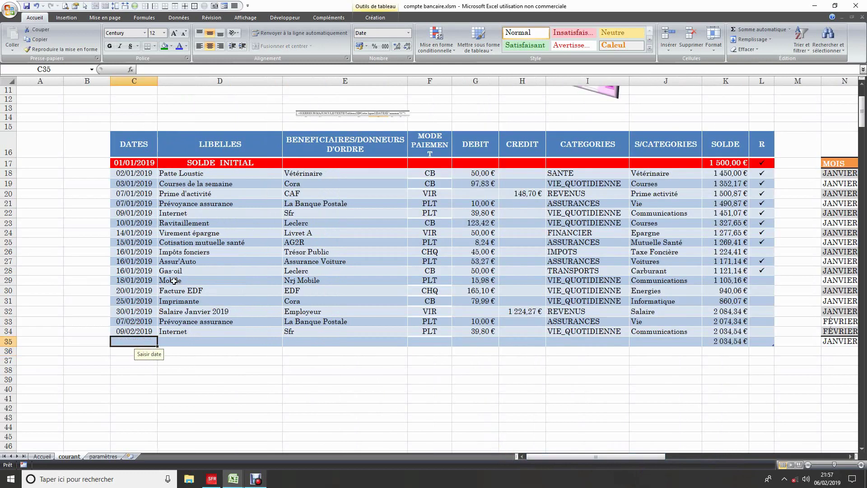
pyautogui.rightClick(141, 343)
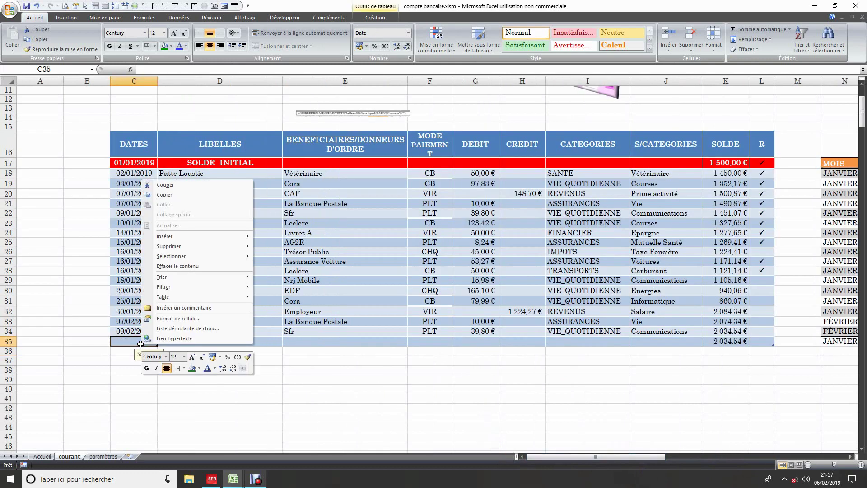
pyautogui.moveTo(172, 247)
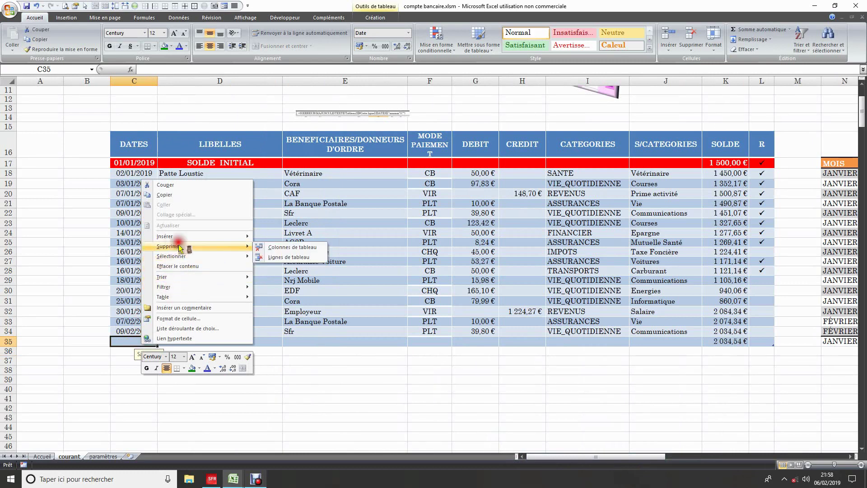
pyautogui.click(296, 257)
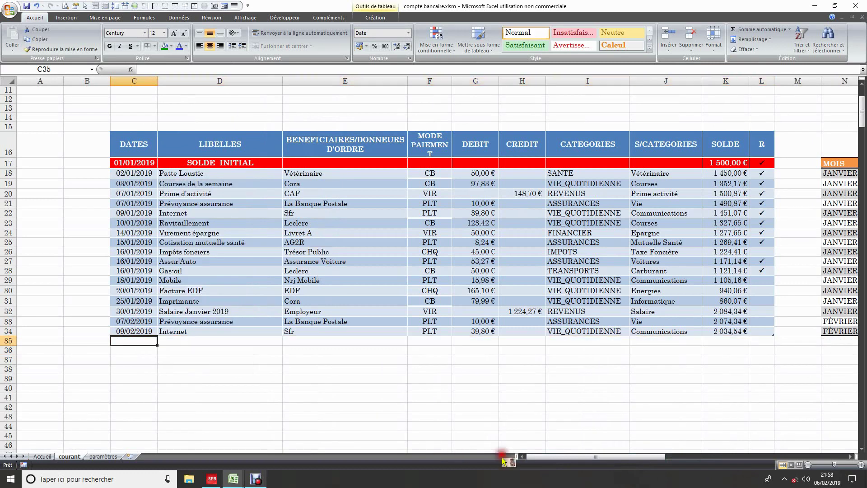
# - Examine the MOIS, CATEGORIE and SOMME columns of the helper table and the formulas behind their cells
pyautogui.moveTo(589, 457); pyautogui.dragTo(633, 459)
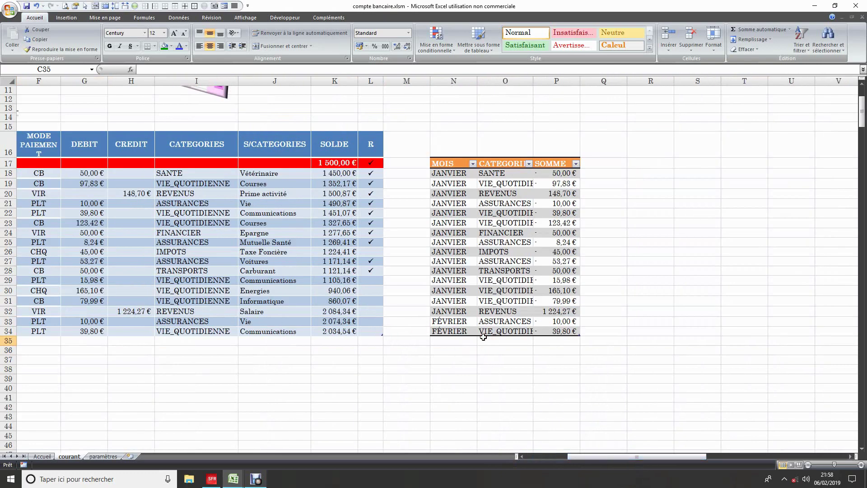
pyautogui.click(704, 232)
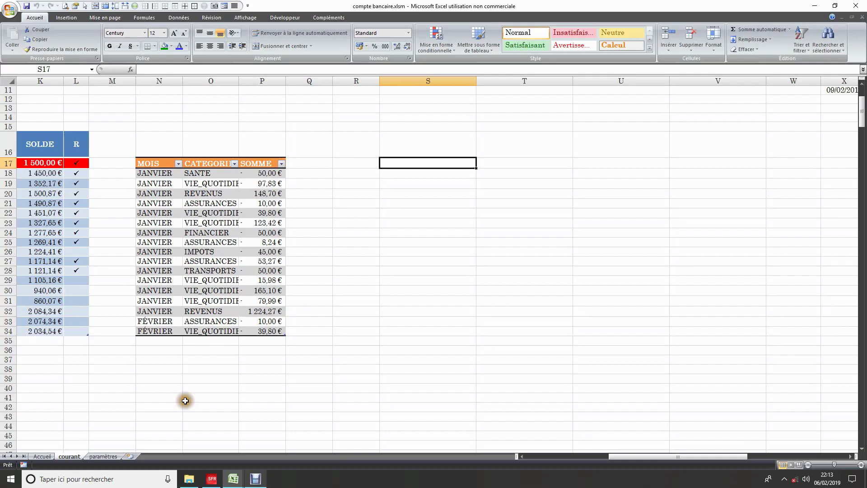
pyautogui.click(219, 349)
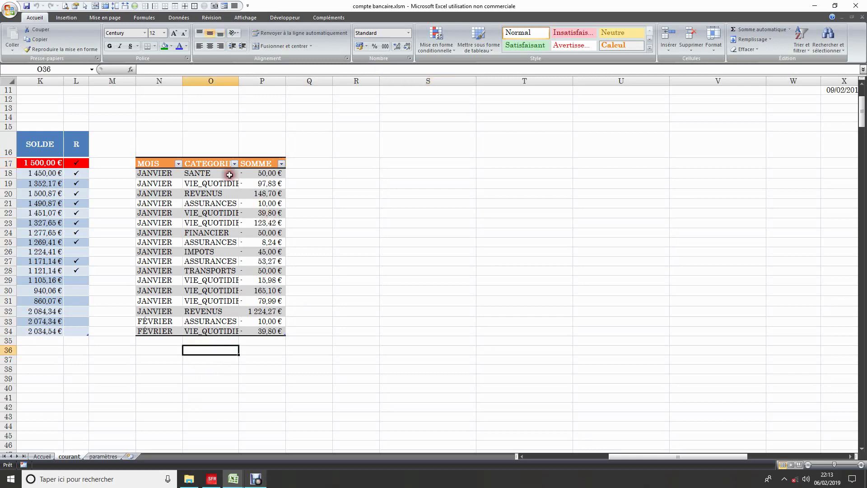
pyautogui.moveTo(153, 173); pyautogui.dragTo(254, 331)
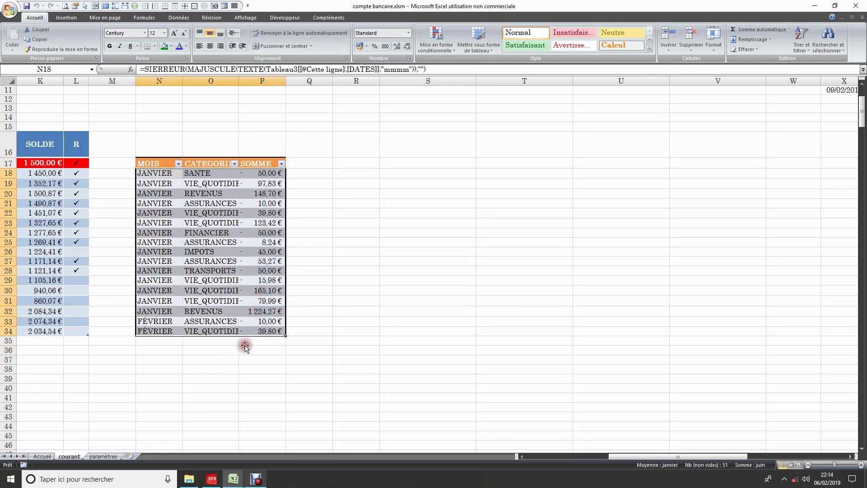
pyautogui.click(236, 358)
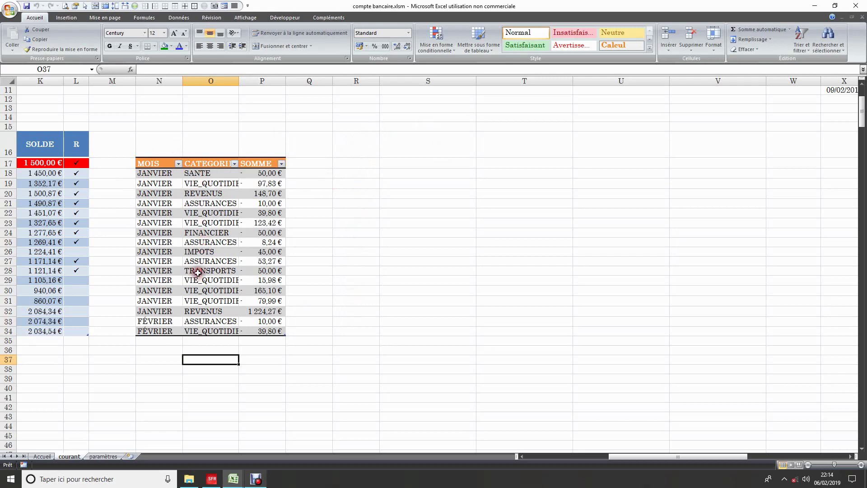
pyautogui.click(203, 173)
pyautogui.press('Down')
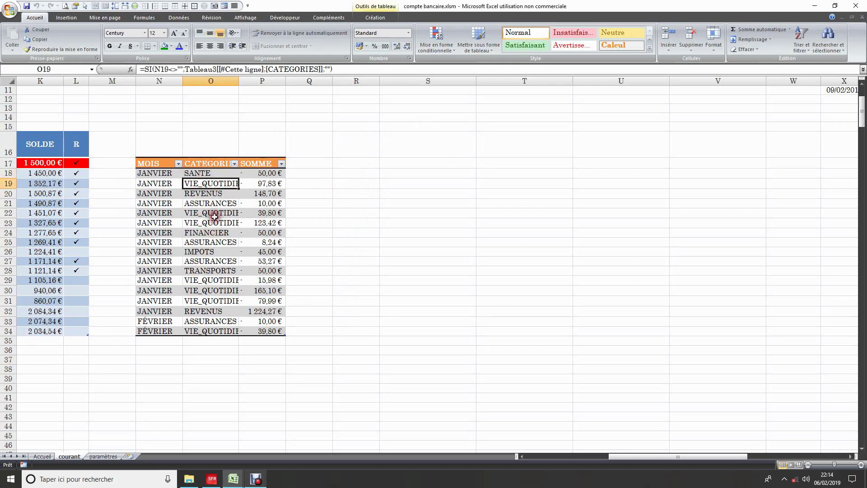
pyautogui.click(222, 213)
pyautogui.click(221, 222)
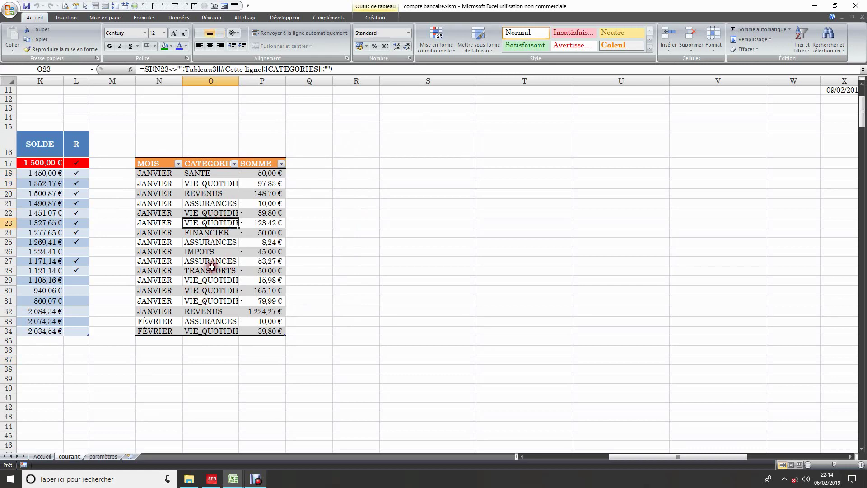
pyautogui.click(206, 185)
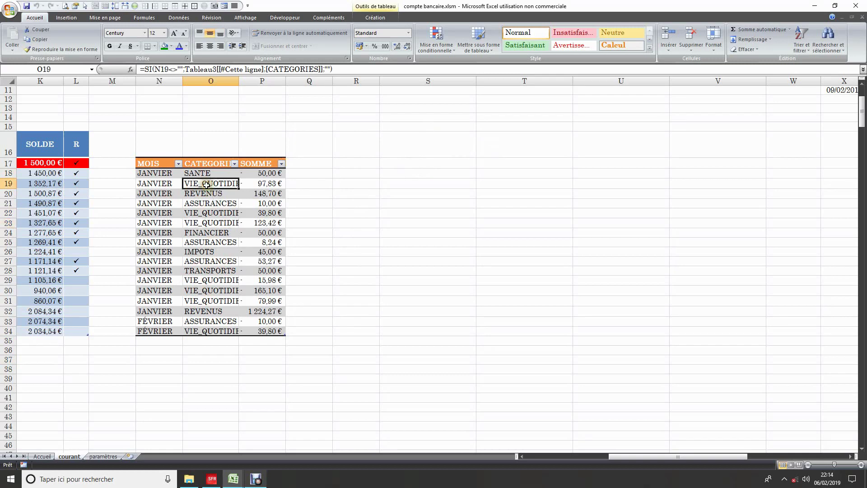
pyautogui.click(272, 184)
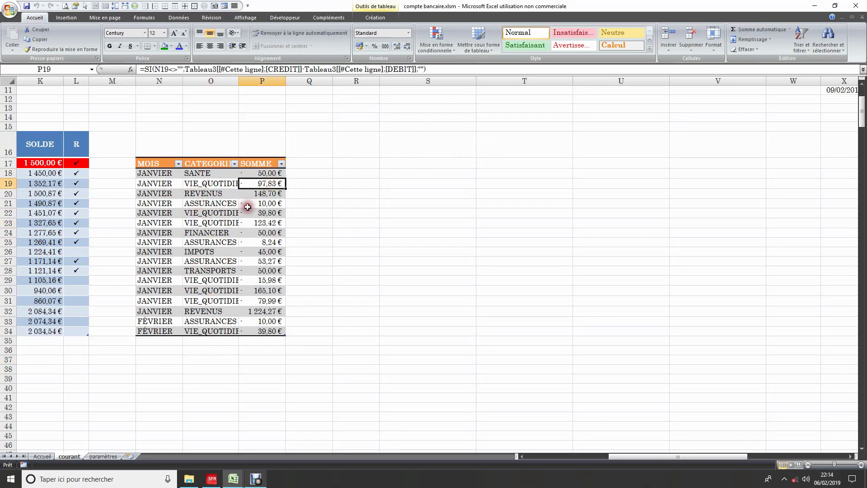
pyautogui.click(210, 184)
pyautogui.click(274, 185)
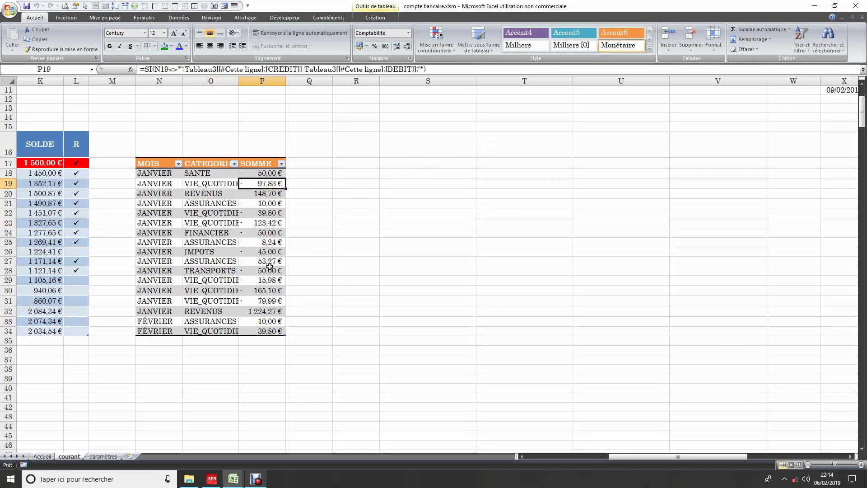
pyautogui.click(439, 165)
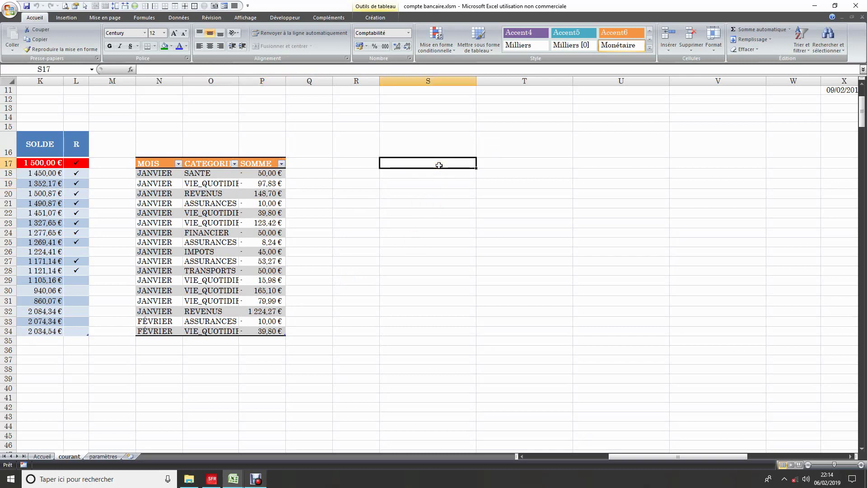
# - Insert a pivot table based on the MOIS, CATEGORIE and SOMME table (Tableau1), placed on the existing sheet courant at cell R17
pyautogui.moveTo(160, 176); pyautogui.dragTo(255, 331)
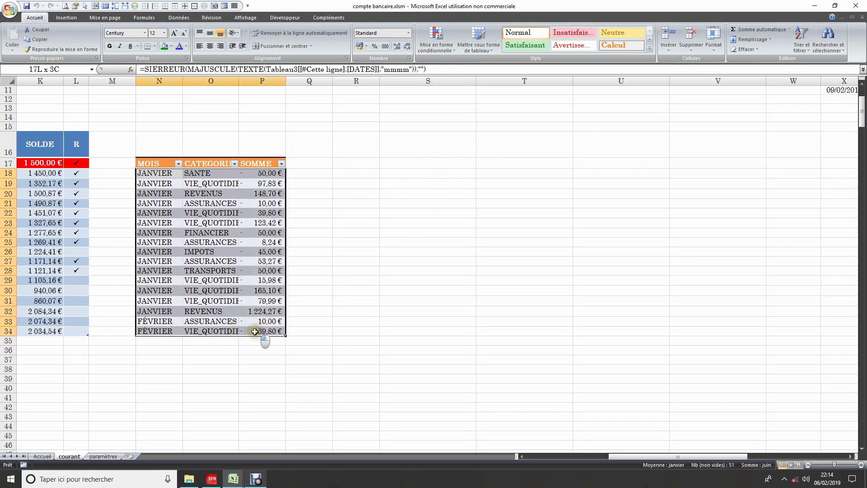
pyautogui.moveTo(255, 332); pyautogui.dragTo(255, 332)
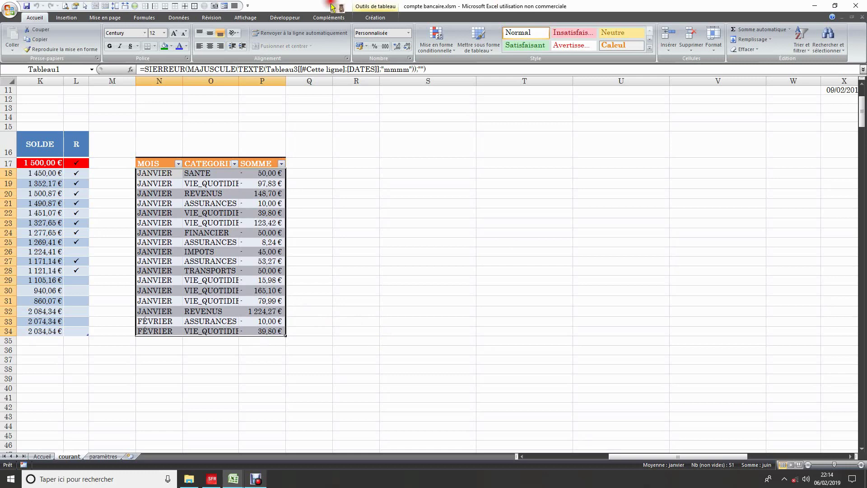
pyautogui.click(74, 20)
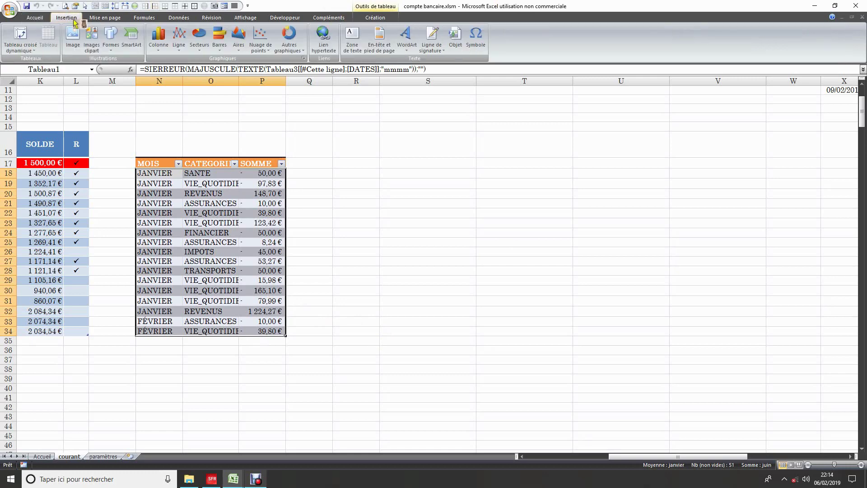
pyautogui.click(24, 45)
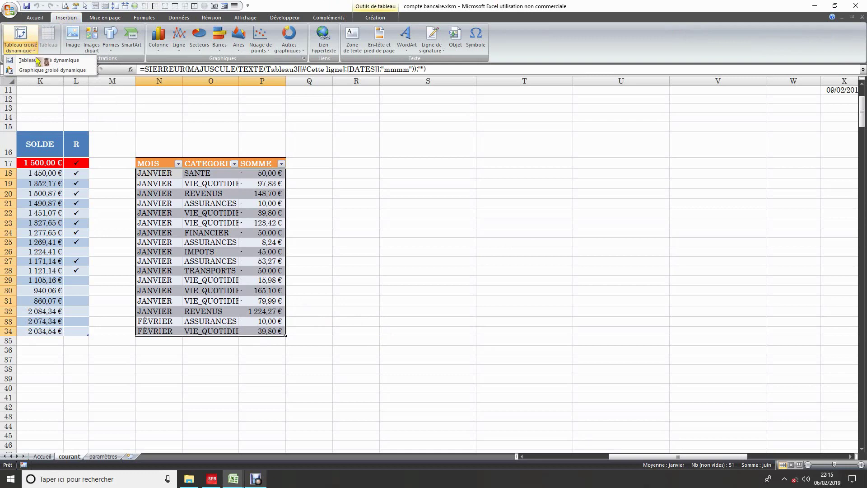
pyautogui.click(38, 61)
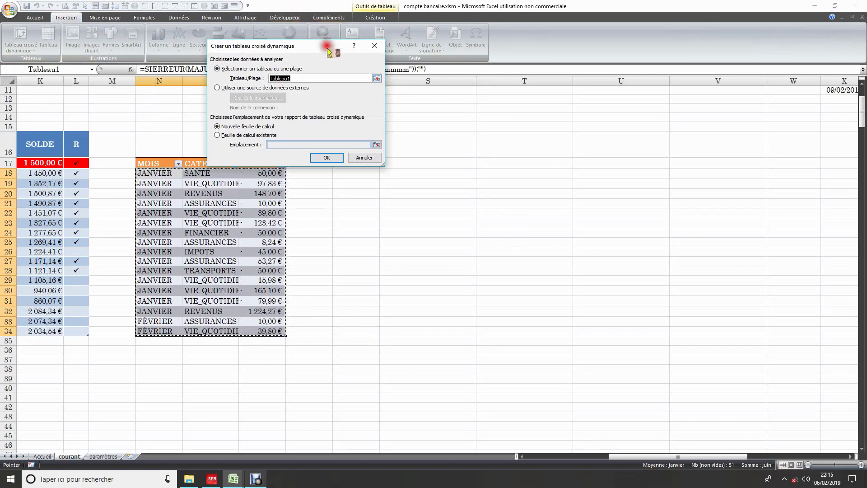
pyautogui.moveTo(327, 47); pyautogui.dragTo(293, 15)
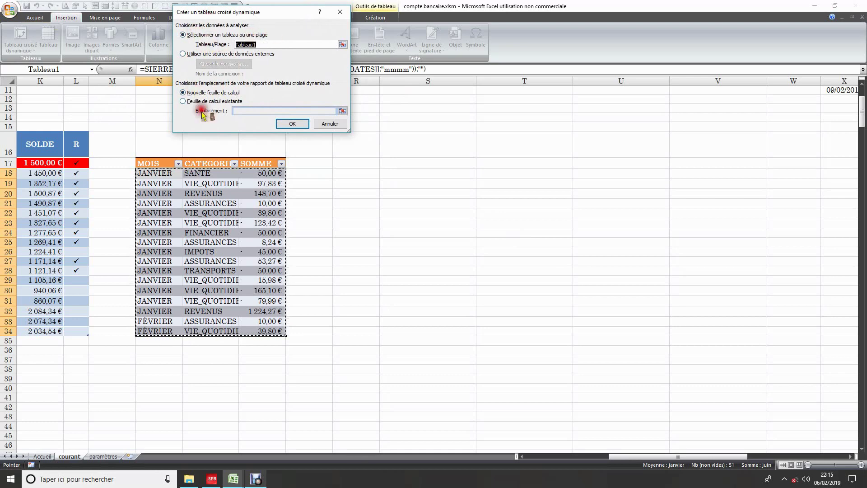
pyautogui.click(183, 102)
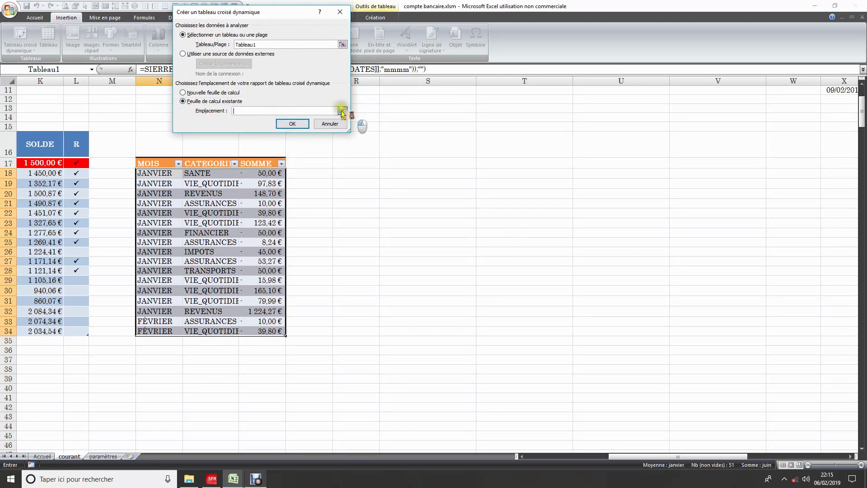
pyautogui.click(342, 111)
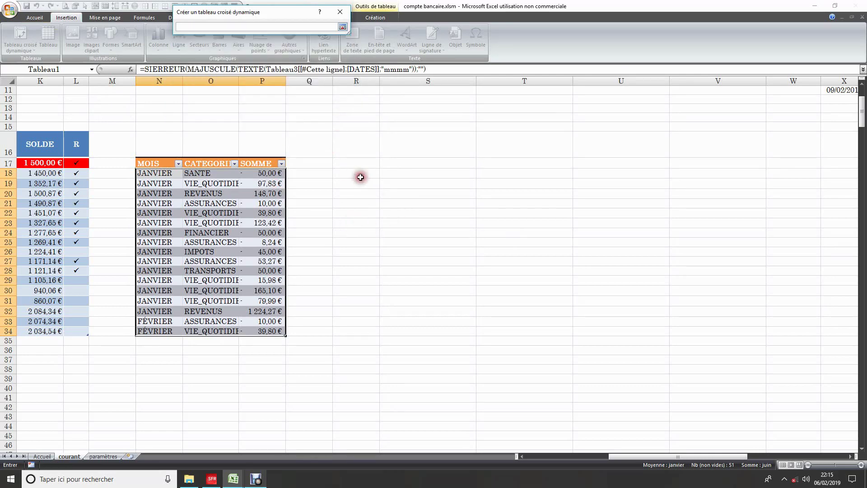
pyautogui.click(352, 164)
pyautogui.click(352, 164)
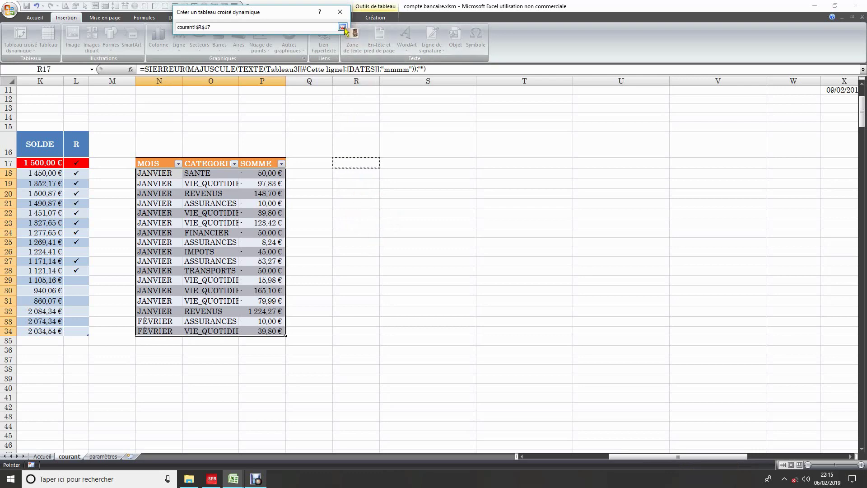
pyautogui.click(342, 27)
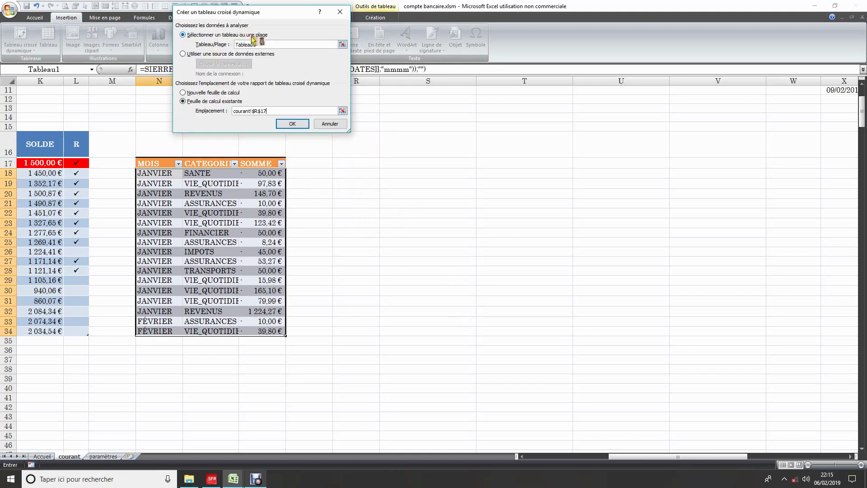
pyautogui.click(296, 128)
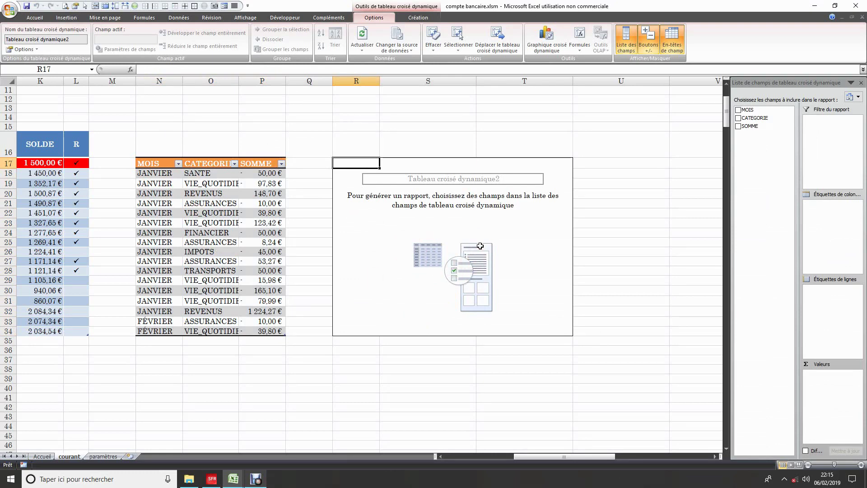
# - Add the MOIS field as the pivot table's report filter and check its list of months
pyautogui.click(458, 270)
pyautogui.click(559, 263)
pyautogui.click(742, 111)
pyautogui.moveTo(747, 111); pyautogui.dragTo(813, 122)
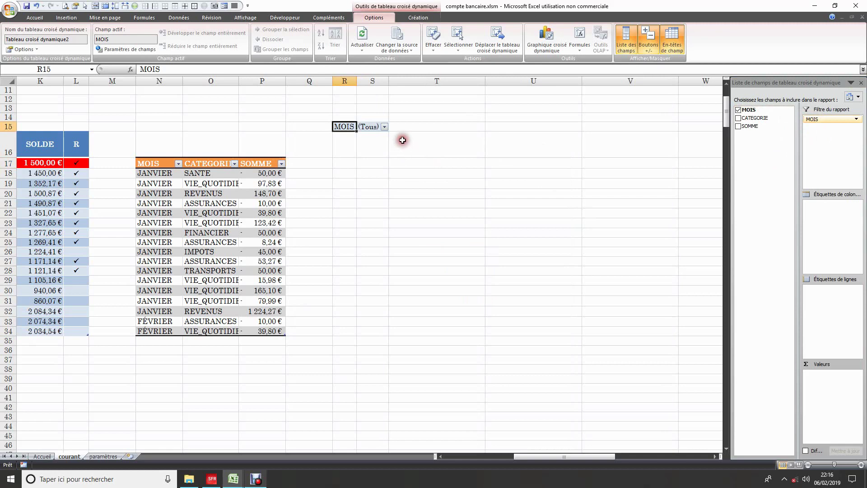
pyautogui.click(385, 127)
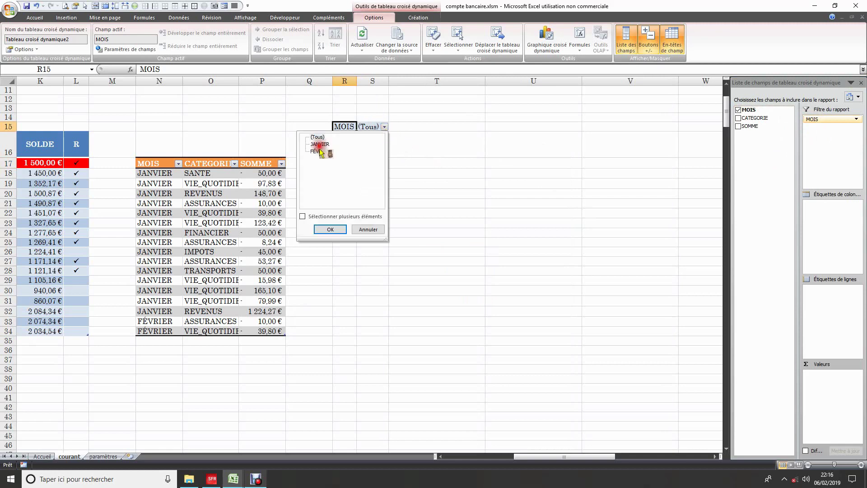
pyautogui.click(384, 127)
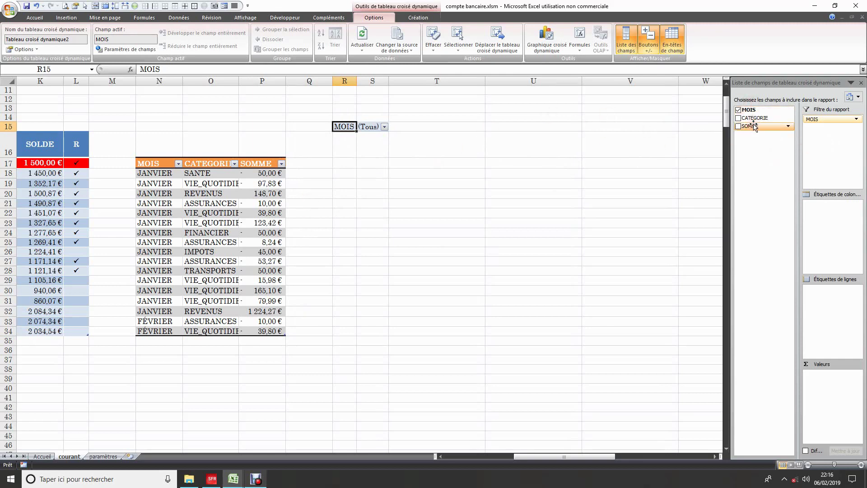
# - Add CATEGORIE as the pivot table's row labels and SOMME as its summed values
pyautogui.moveTo(761, 119); pyautogui.dragTo(819, 296)
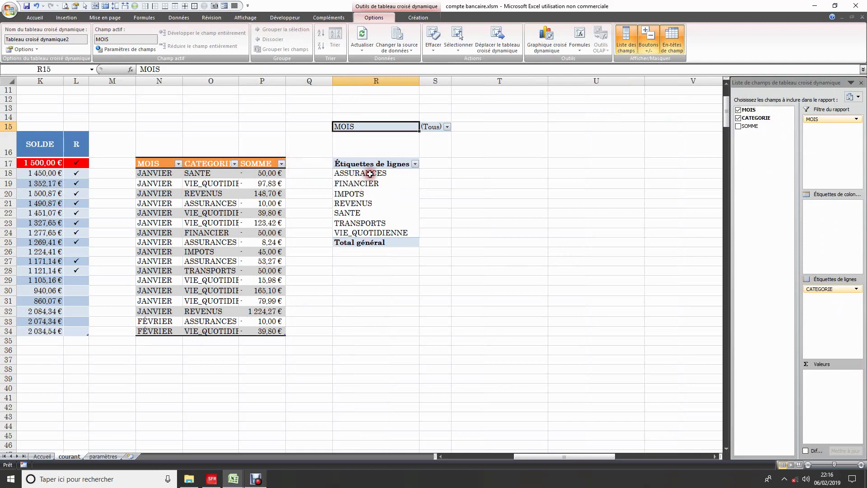
pyautogui.moveTo(359, 185)
pyautogui.mouseDown()
pyautogui.moveTo(359, 212)
pyautogui.moveTo(335, 241)
pyautogui.moveTo(798, 149)
pyautogui.moveTo(753, 127)
pyautogui.moveTo(745, 198)
pyautogui.moveTo(816, 378)
pyautogui.mouseUp()
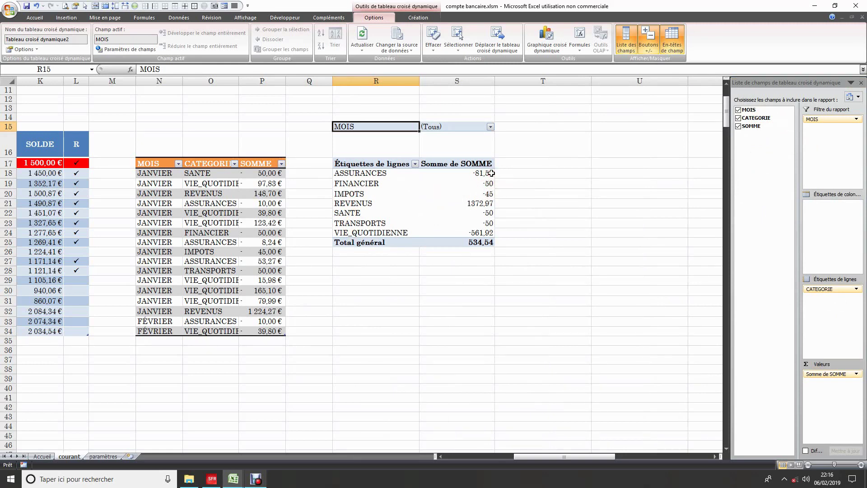
pyautogui.moveTo(490, 175)
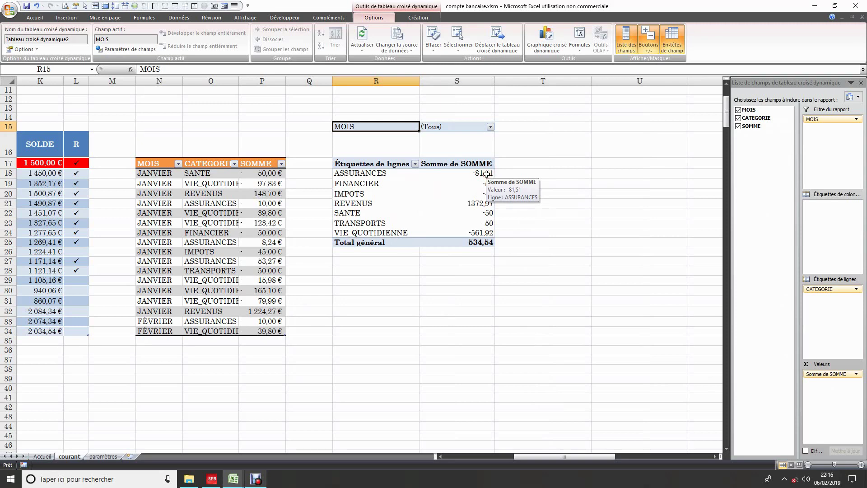
pyautogui.moveTo(557, 457); pyautogui.dragTo(455, 465)
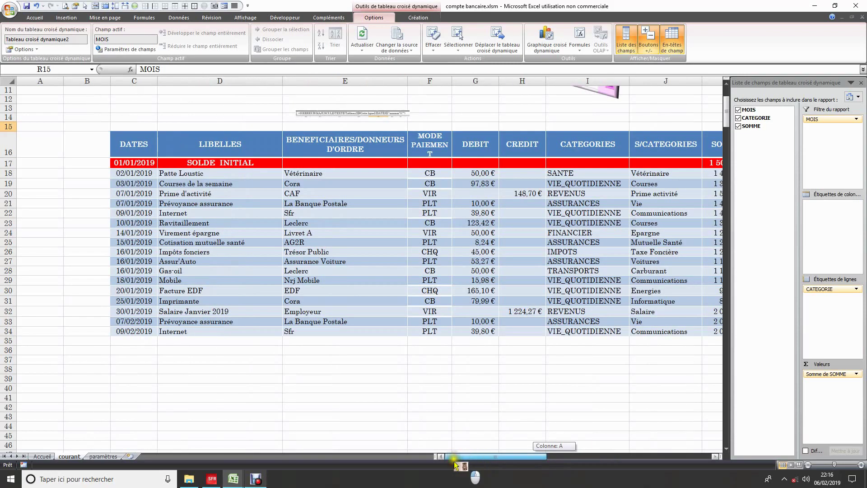
pyautogui.scroll(3, 380, 272)
pyautogui.scroll(-7, 380, 271)
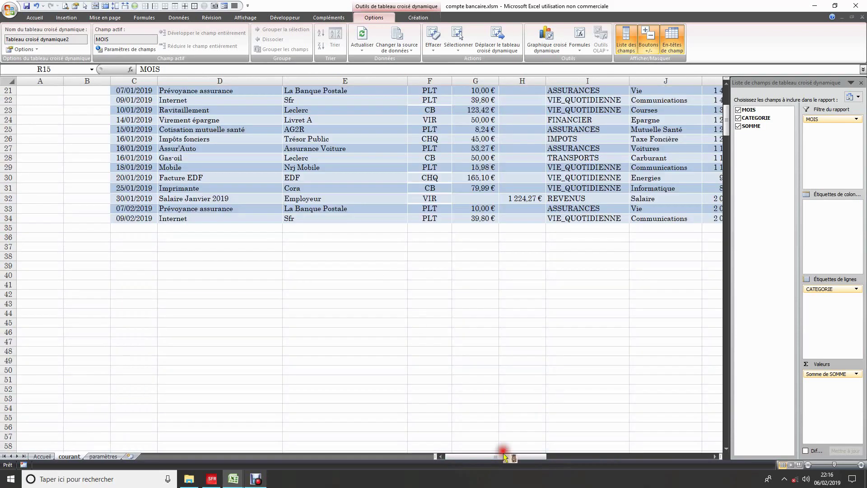
pyautogui.scroll(7, 384, 328)
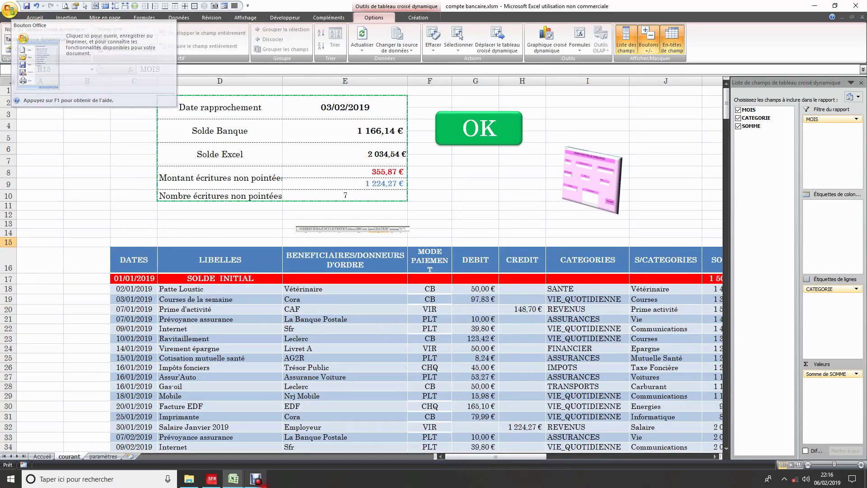
# - Switch to File Explorer, view comptes bancaires.PNG from the Youtube Images folder to examine its monthly pivot table and pie chart, and close it
pyautogui.click(189, 478)
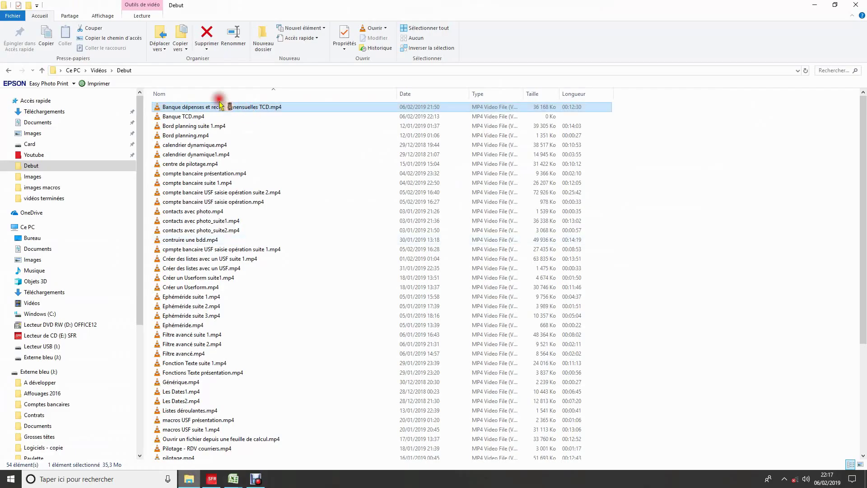
pyautogui.click(37, 155)
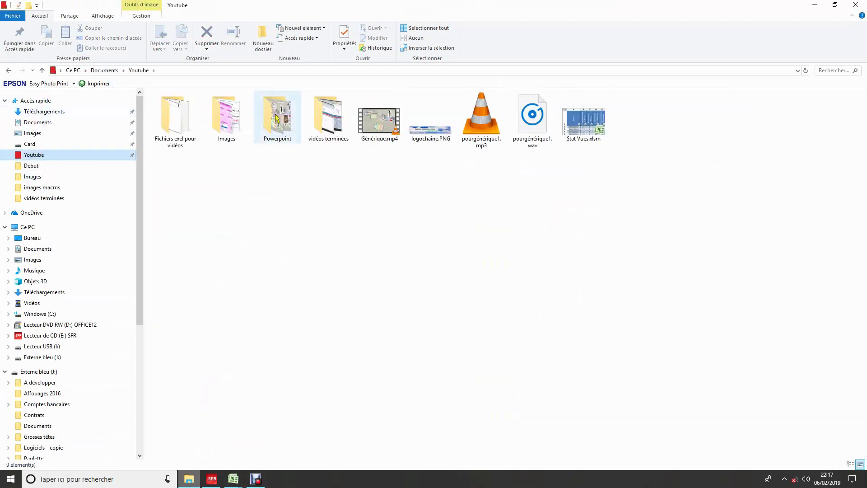
pyautogui.moveTo(226, 116); pyautogui.dragTo(586, 209)
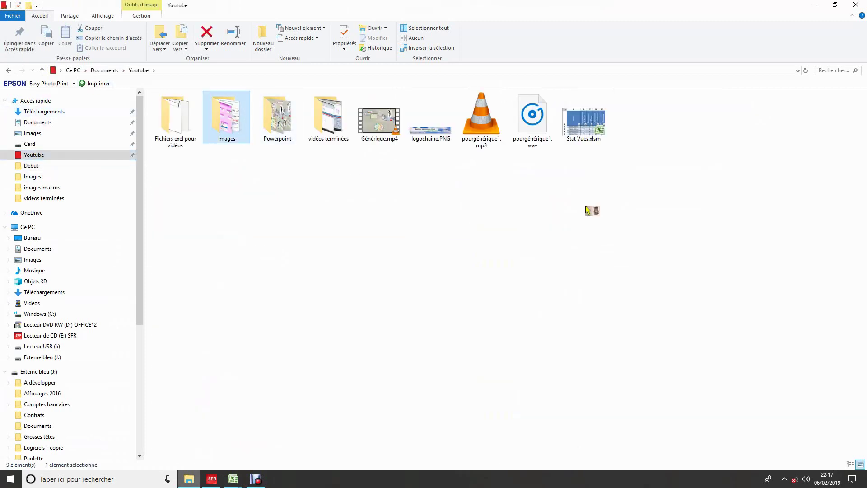
pyautogui.press('Return')
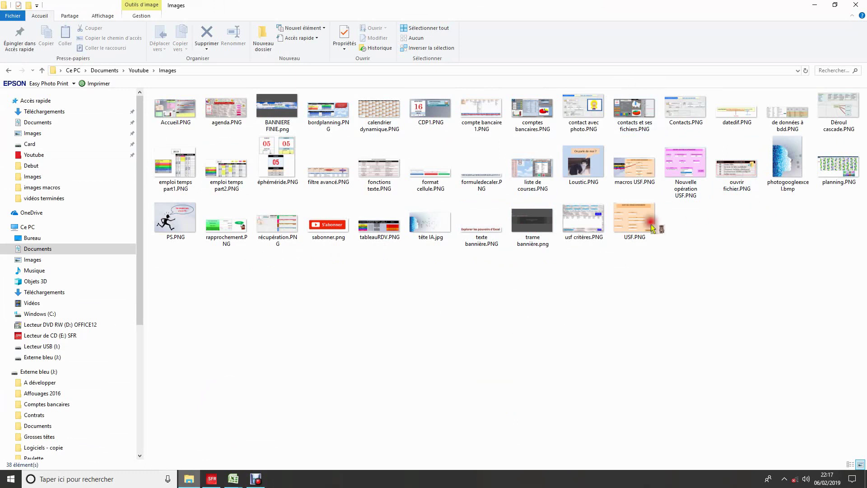
pyautogui.click(727, 246)
pyautogui.moveTo(727, 246); pyautogui.dragTo(432, 263)
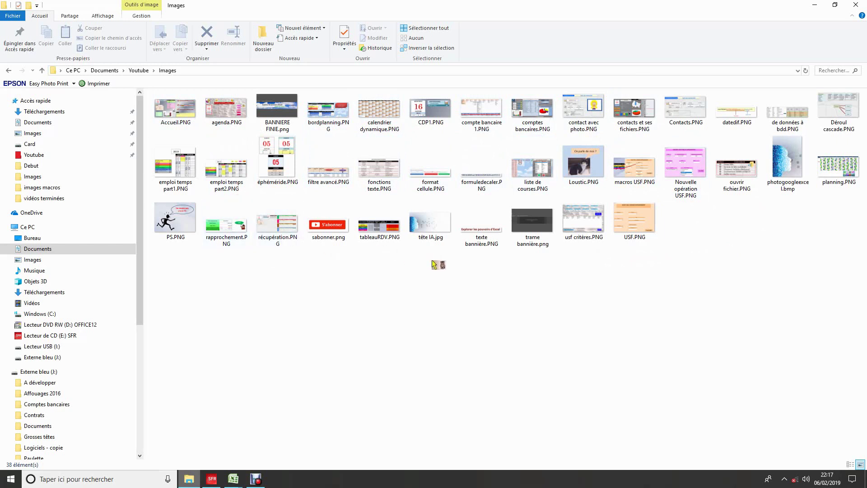
pyautogui.moveTo(432, 263); pyautogui.dragTo(534, 113)
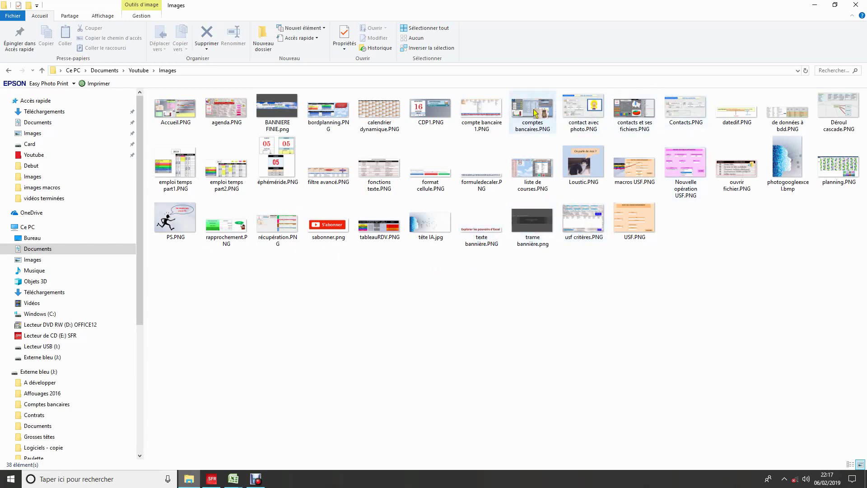
pyautogui.doubleClick(517, 111)
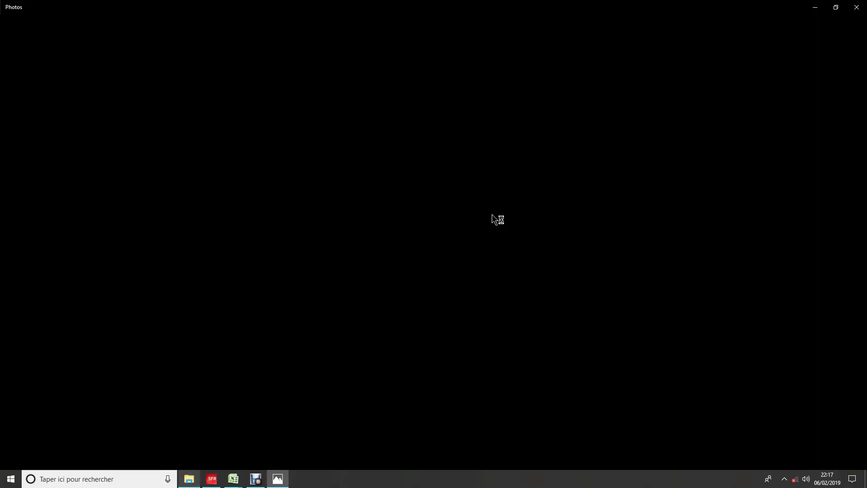
pyautogui.click(575, 263)
pyautogui.moveTo(576, 259); pyautogui.dragTo(567, 298)
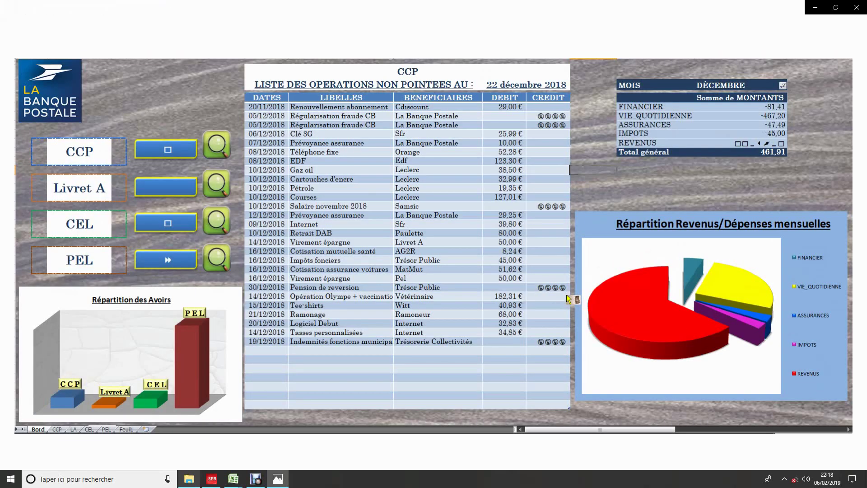
pyautogui.click(857, 7)
# - Return to the compte bancaire workbook in Excel and filter the pivot table by MOIS, trying JANVIER and ending on FÉVRIER
pyautogui.click(232, 478)
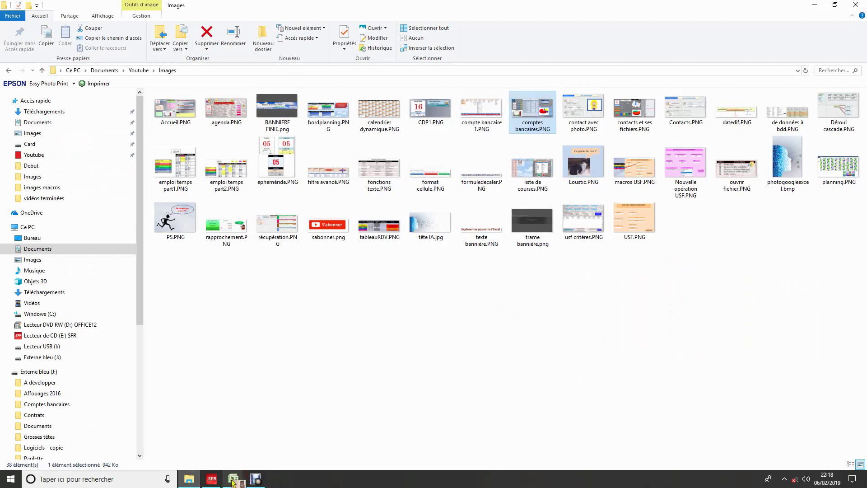
pyautogui.click(232, 434)
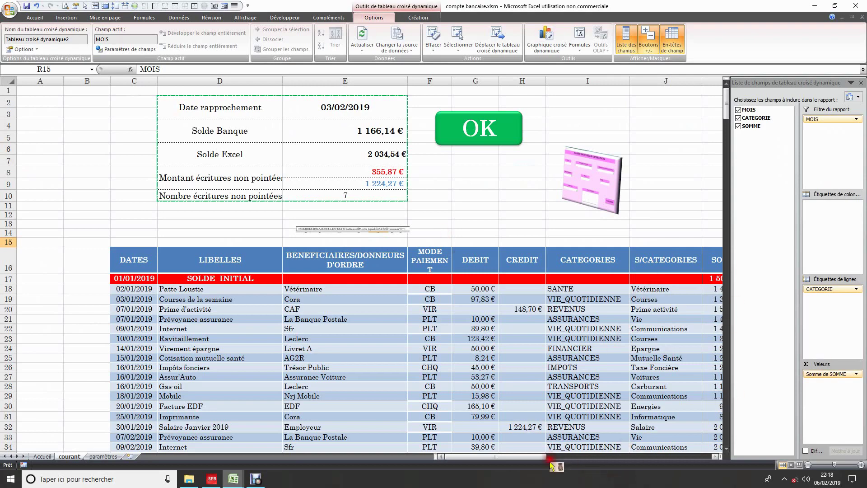
pyautogui.moveTo(539, 460); pyautogui.dragTo(600, 461)
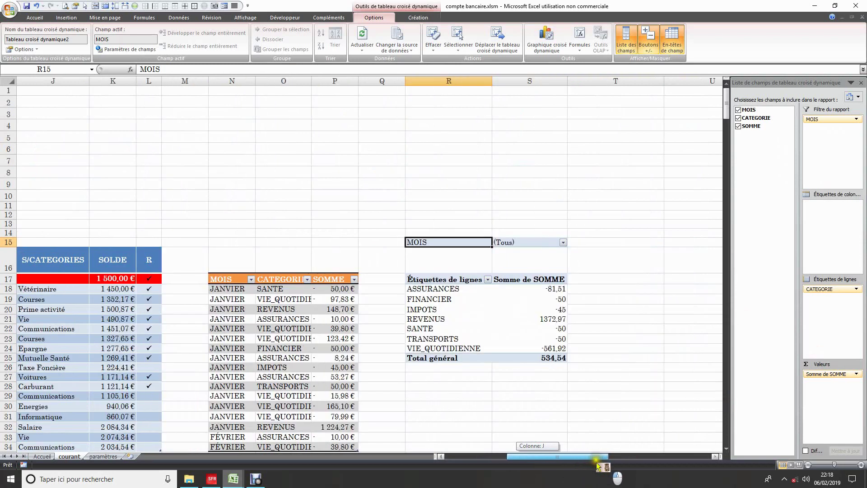
pyautogui.click(563, 242)
pyautogui.click(505, 260)
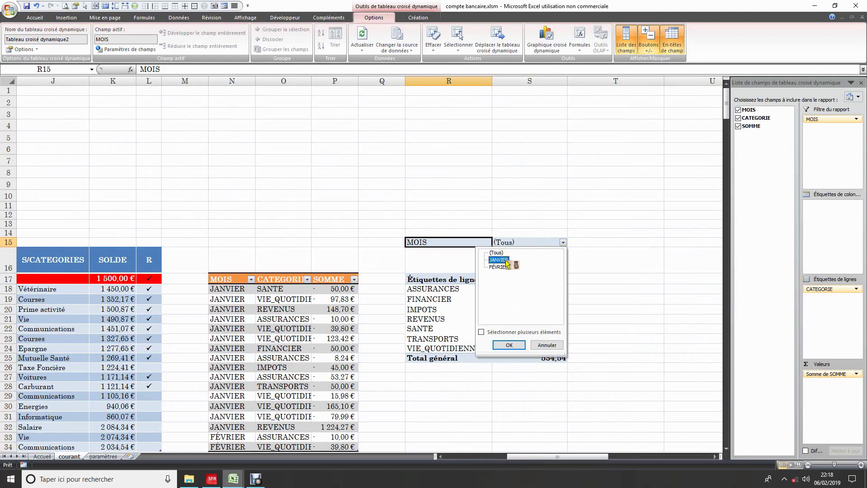
pyautogui.click(506, 345)
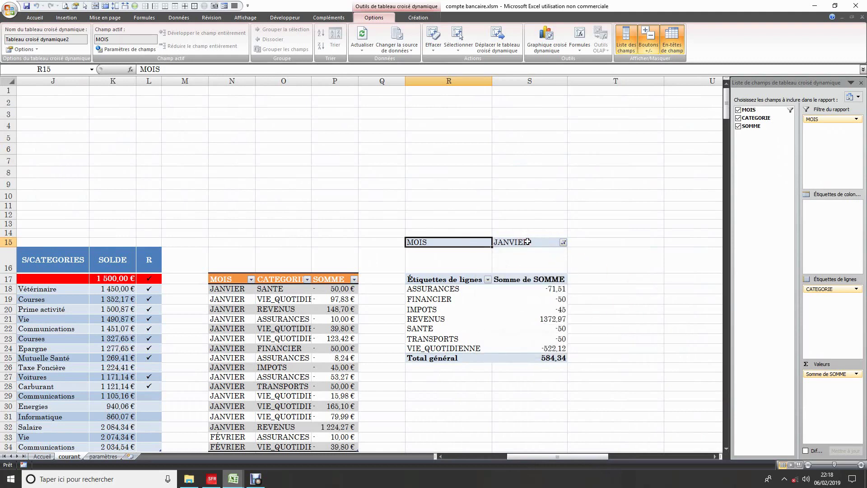
pyautogui.click(563, 243)
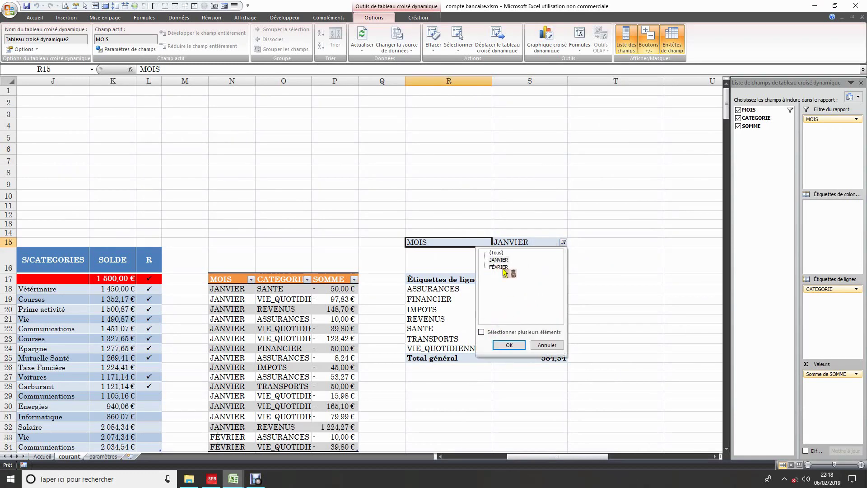
pyautogui.click(508, 347)
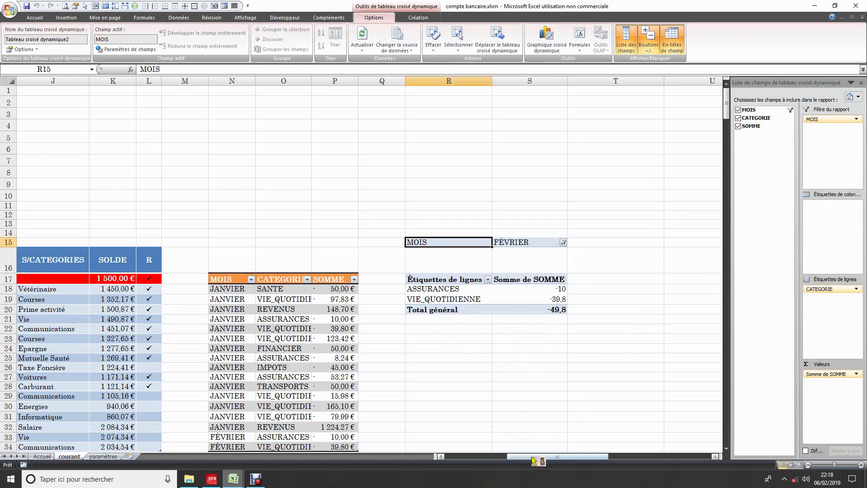
# - Apply the Monétaire number format to the pivot table's summed SOMME values
pyautogui.moveTo(534, 459); pyautogui.dragTo(554, 459)
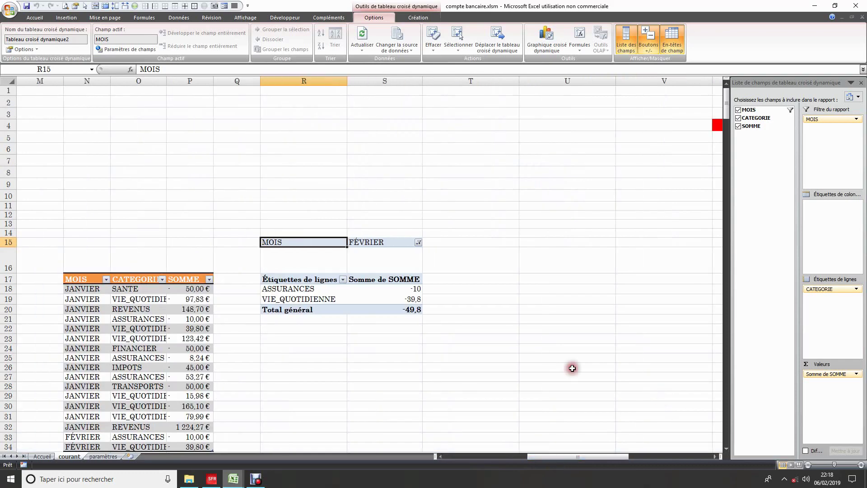
pyautogui.click(415, 289)
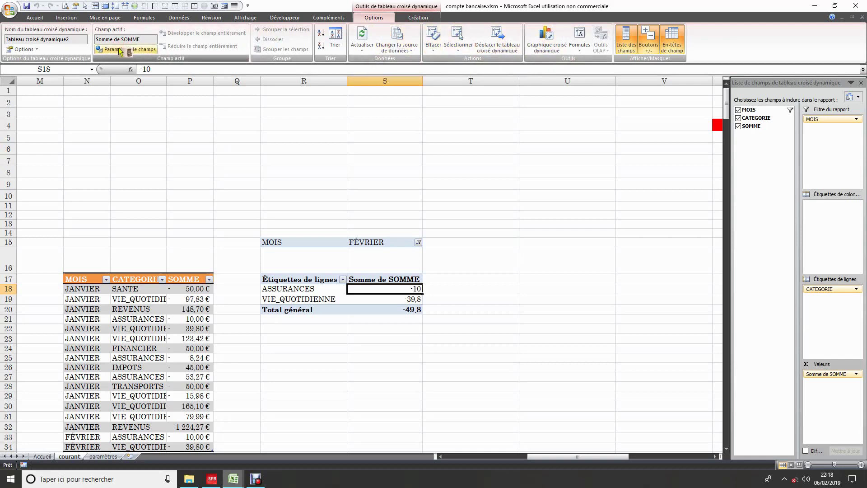
pyautogui.click(142, 53)
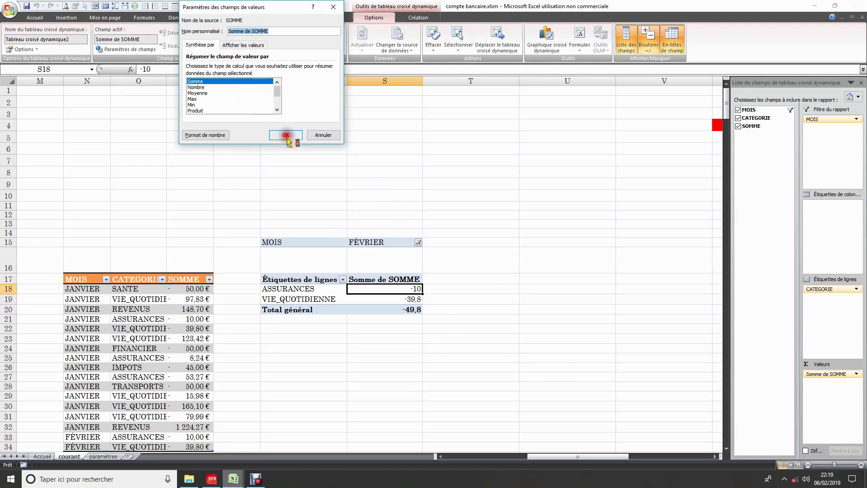
pyautogui.click(218, 135)
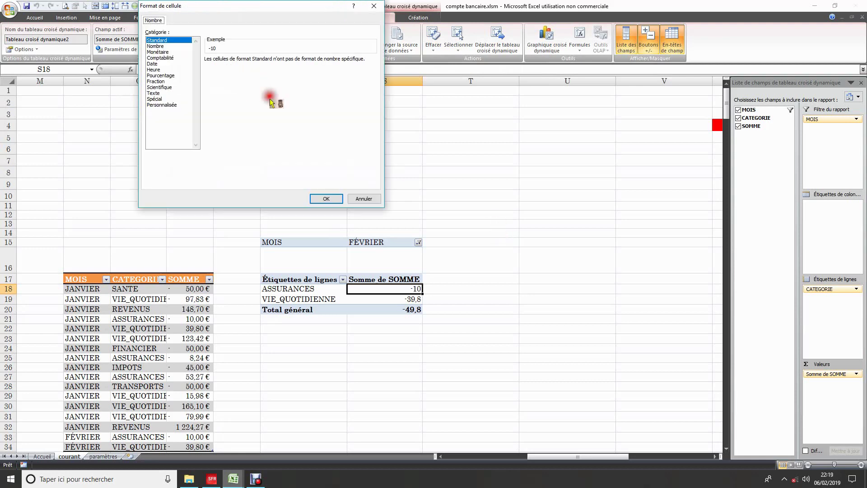
pyautogui.click(161, 110)
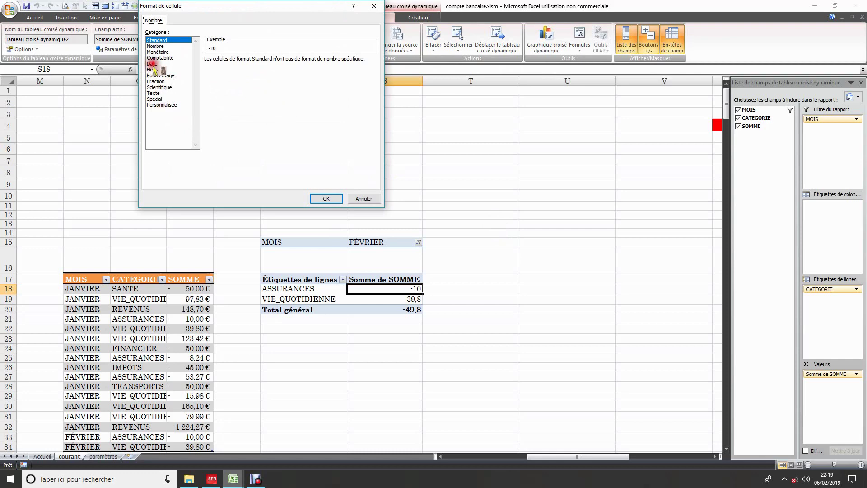
pyautogui.click(162, 52)
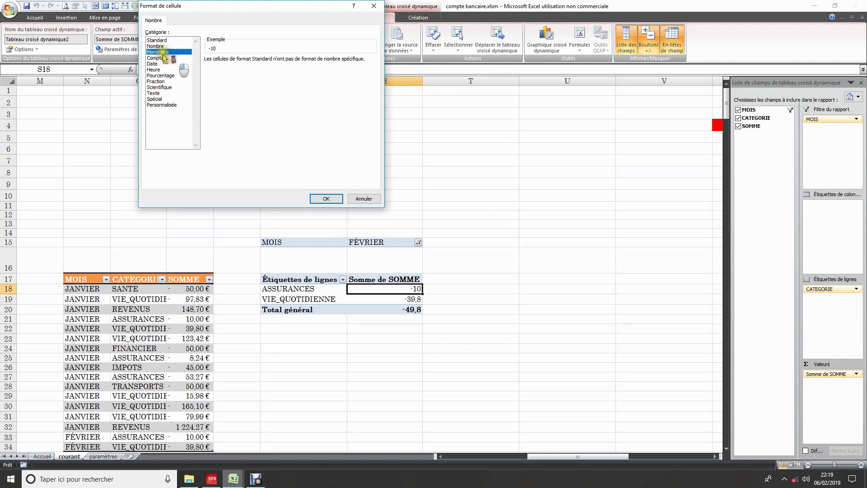
pyautogui.click(326, 199)
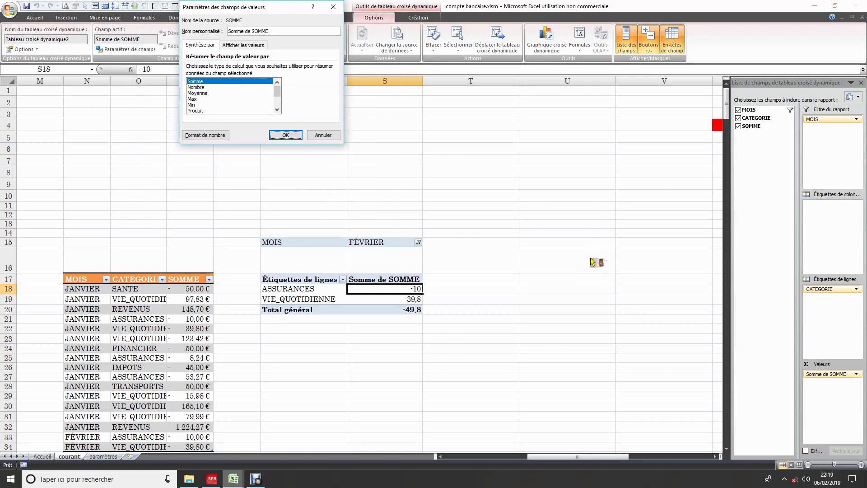
pyautogui.click(288, 135)
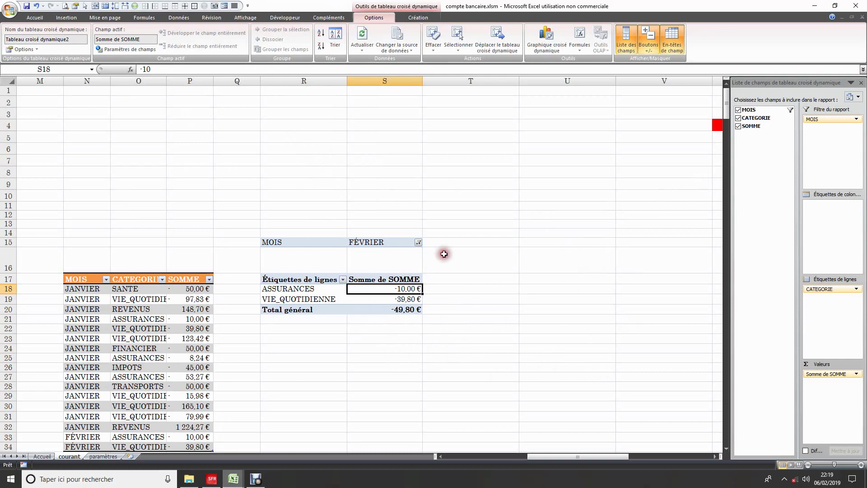
# - Move the pivot table to cell O6 of the existing Accueil sheet
pyautogui.moveTo(830, 119); pyautogui.dragTo(368, 269)
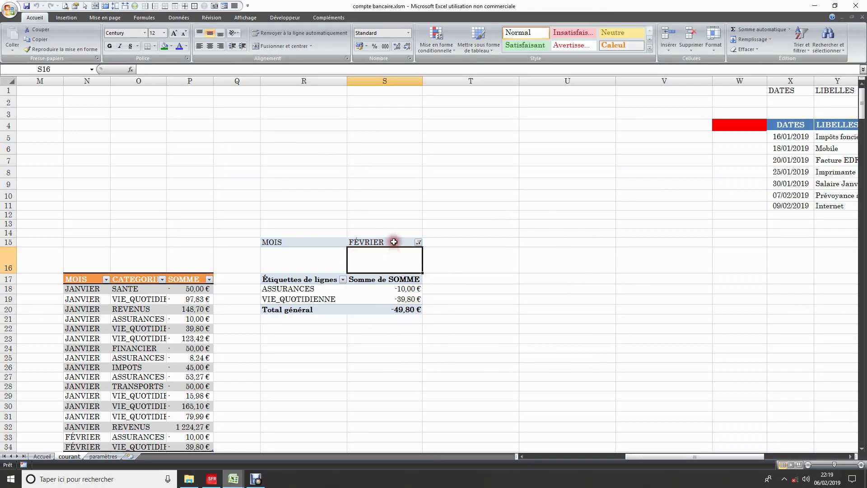
pyautogui.click(394, 242)
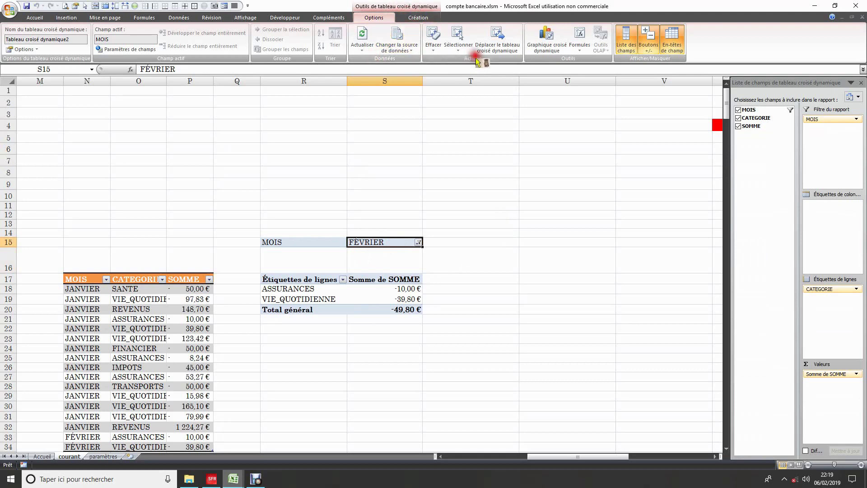
pyautogui.click(501, 45)
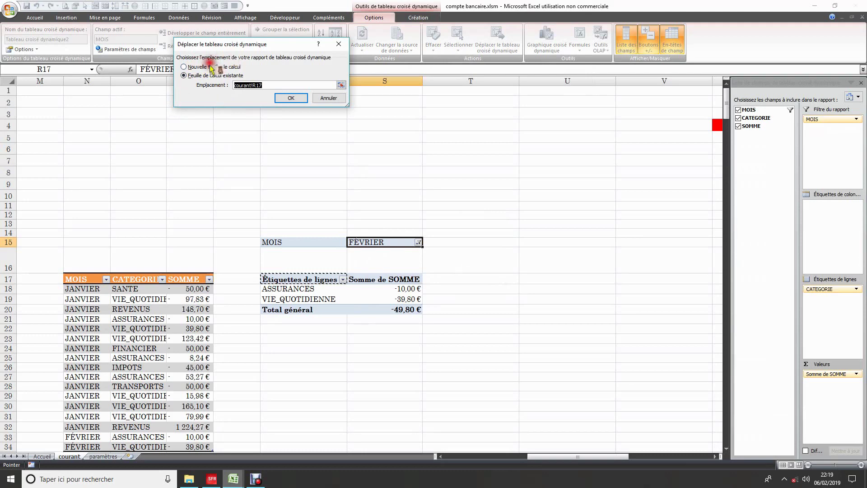
pyautogui.click(341, 85)
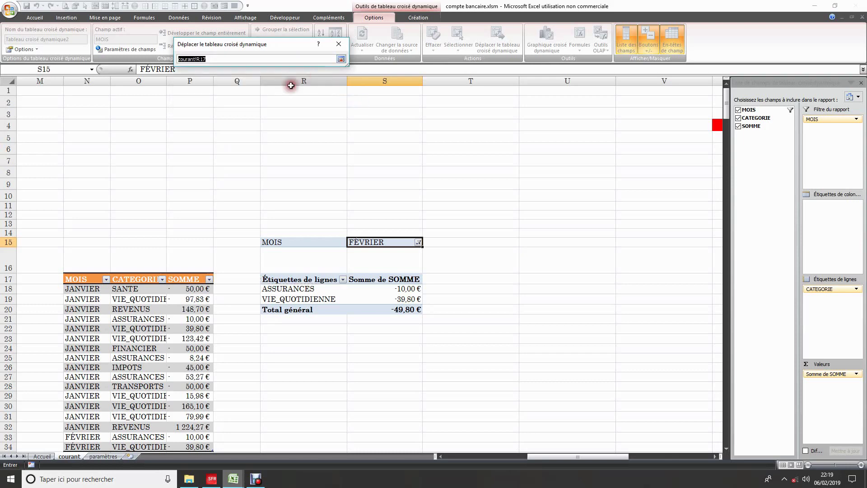
pyautogui.press('BackSpace')
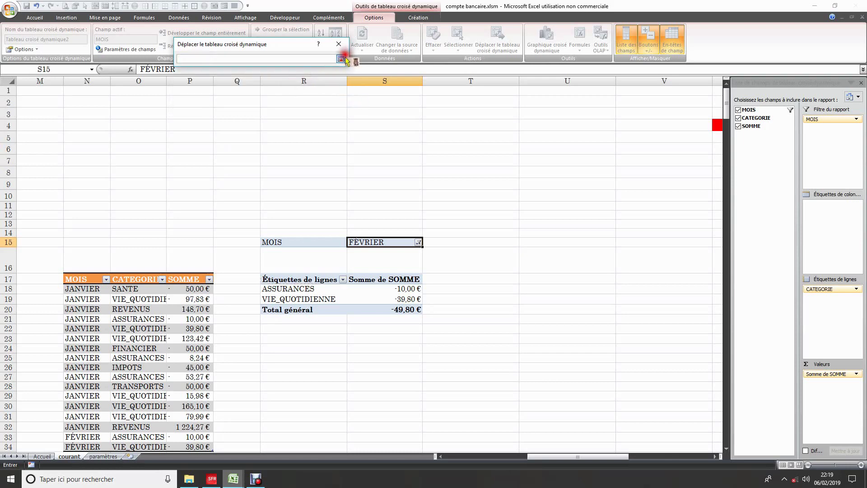
pyautogui.click(39, 457)
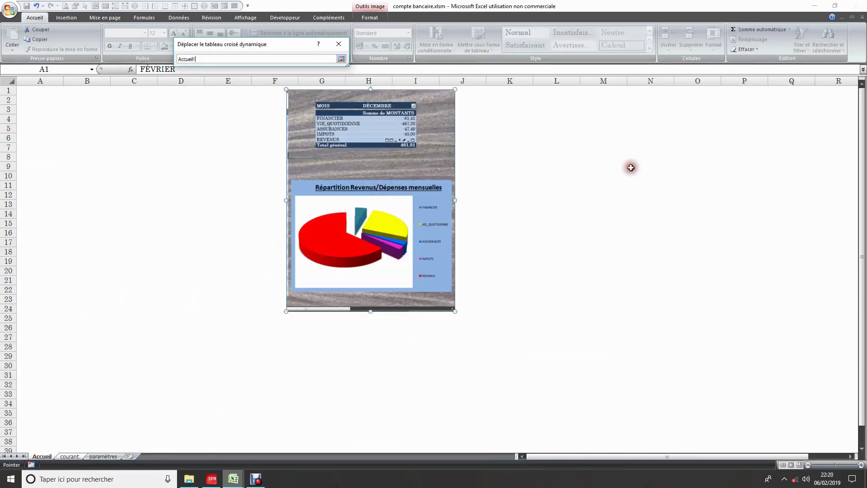
pyautogui.click(711, 136)
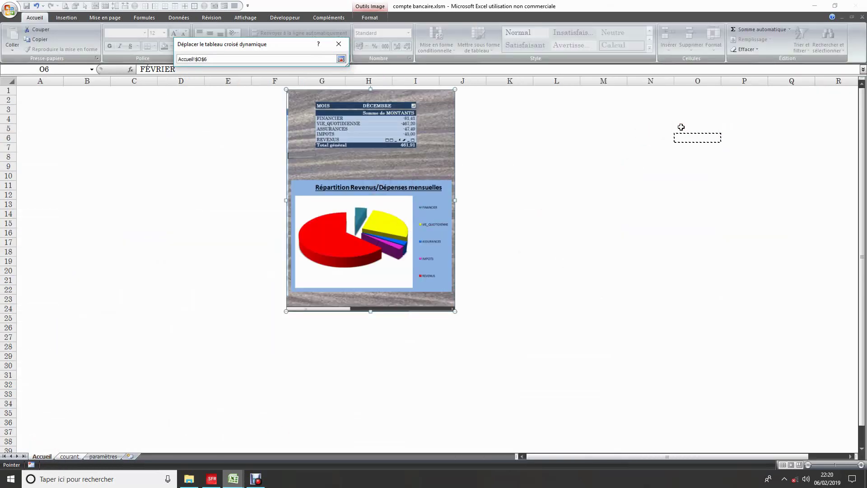
pyautogui.click(340, 59)
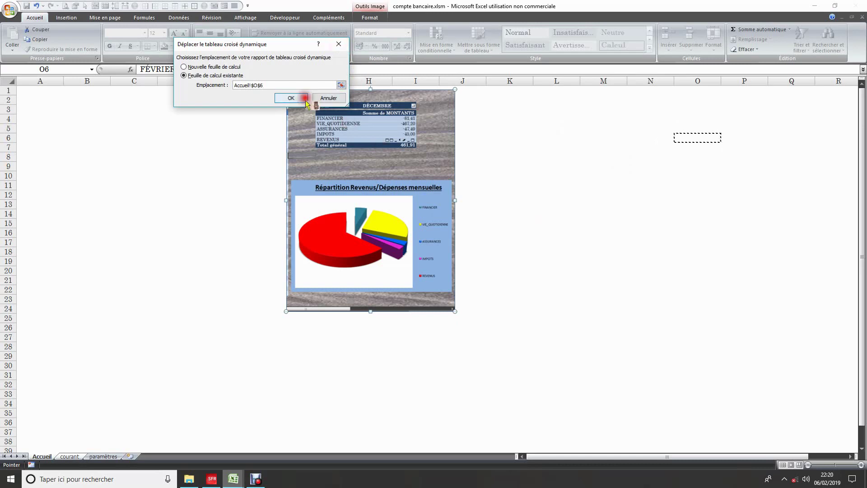
pyautogui.click(305, 98)
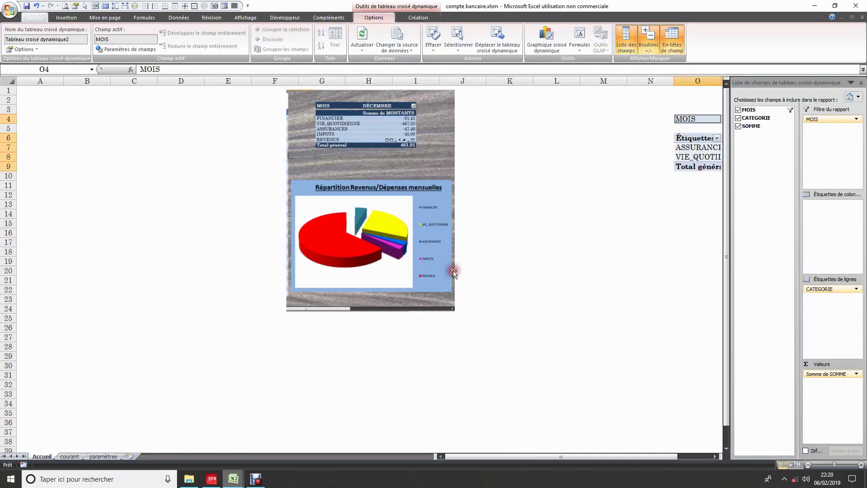
# - Close the pivot table field list and delete the example picture from the Accueil sheet
pyautogui.click(862, 85)
pyautogui.click(722, 193)
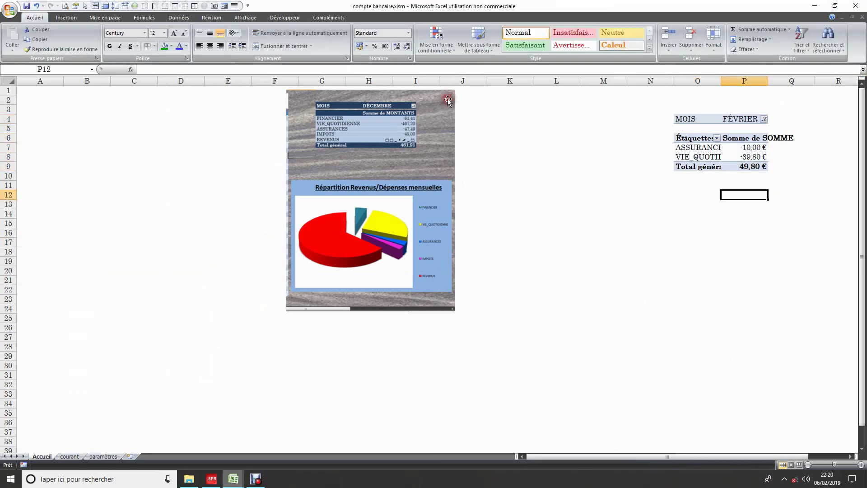
pyautogui.click(444, 111)
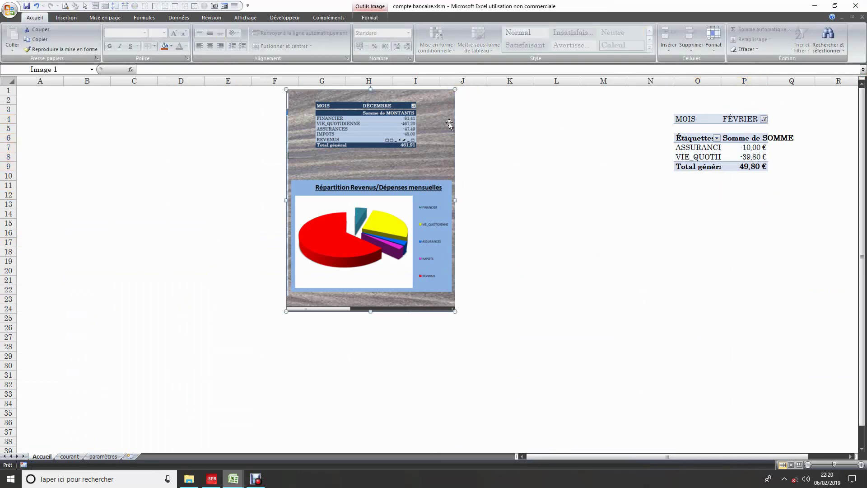
pyautogui.press('Delete')
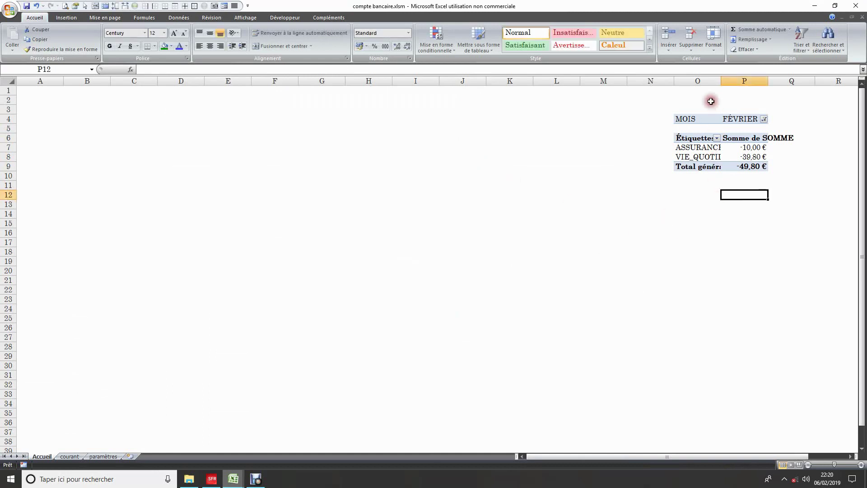
# - Widen columns O and P to fit the pivot table's category labels and value heading
pyautogui.moveTo(700, 158); pyautogui.dragTo(699, 148)
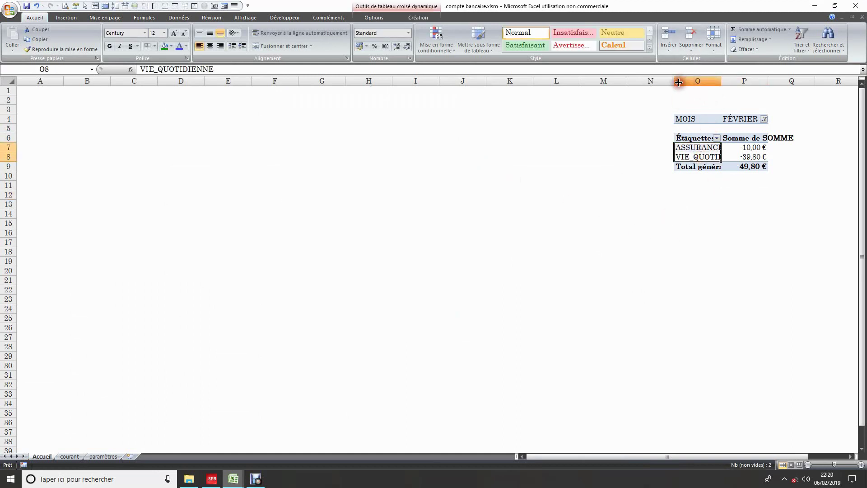
pyautogui.moveTo(674, 82); pyautogui.dragTo(750, 82)
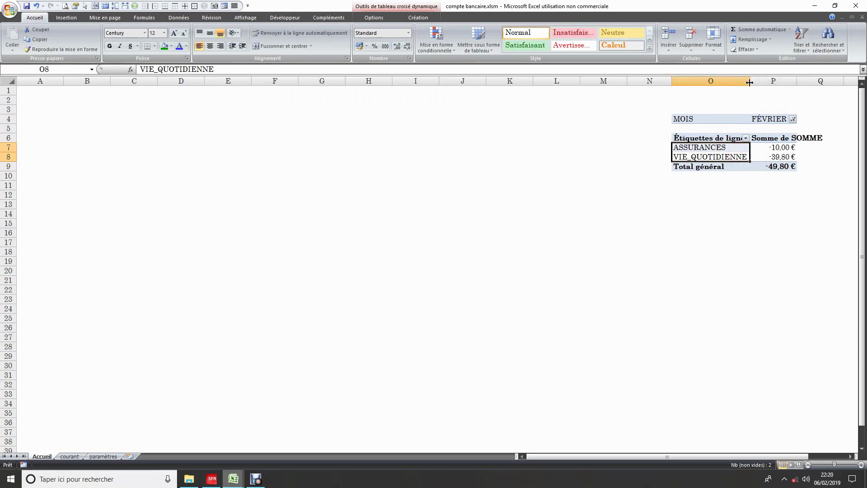
pyautogui.moveTo(750, 82); pyautogui.dragTo(829, 81)
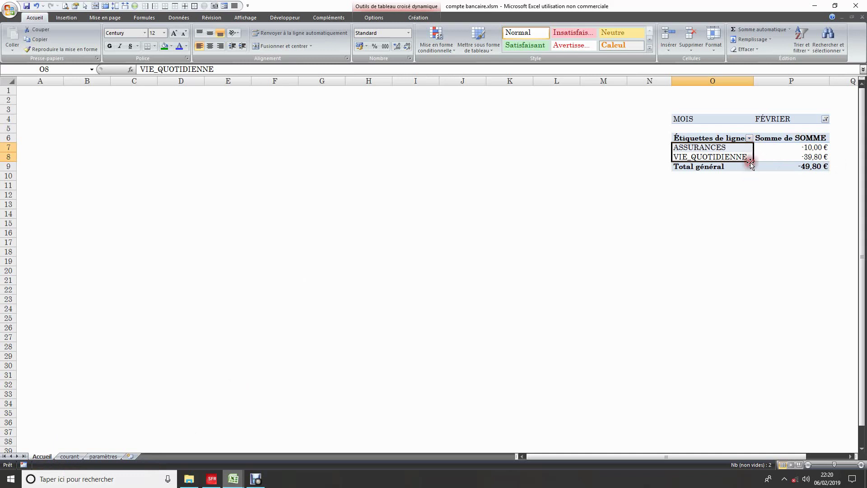
# - Center the MOIS label and the FÉVRIER filter cell horizontally
pyautogui.click(758, 118)
pyautogui.click(708, 121)
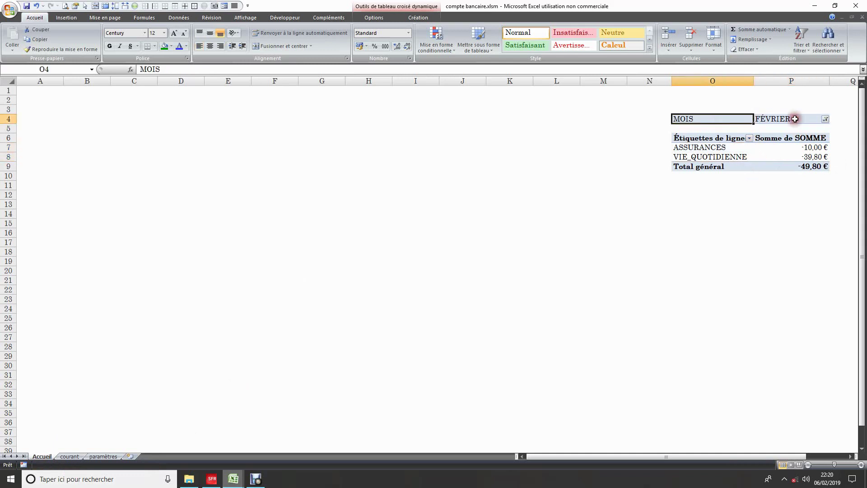
pyautogui.click(794, 118)
pyautogui.click(704, 124)
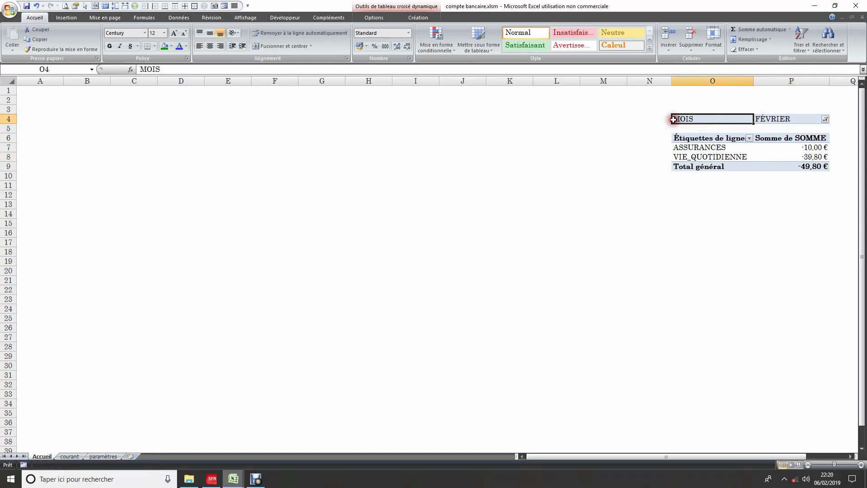
pyautogui.click(210, 46)
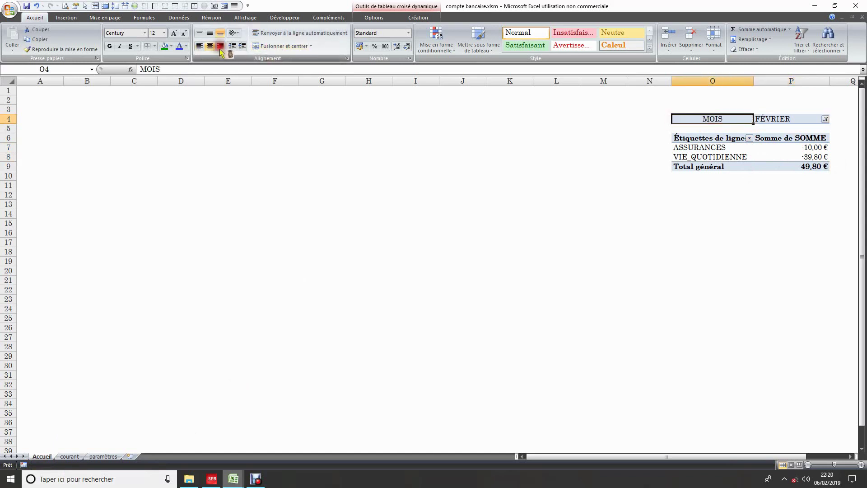
pyautogui.click(776, 120)
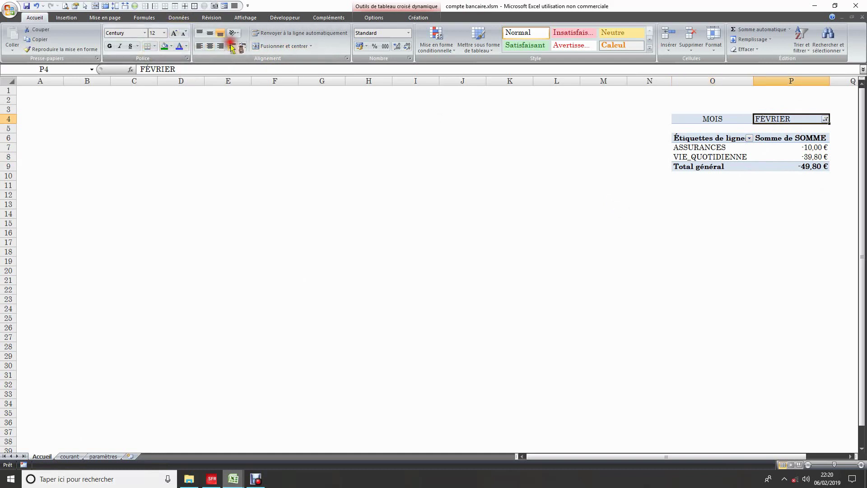
pyautogui.click(210, 46)
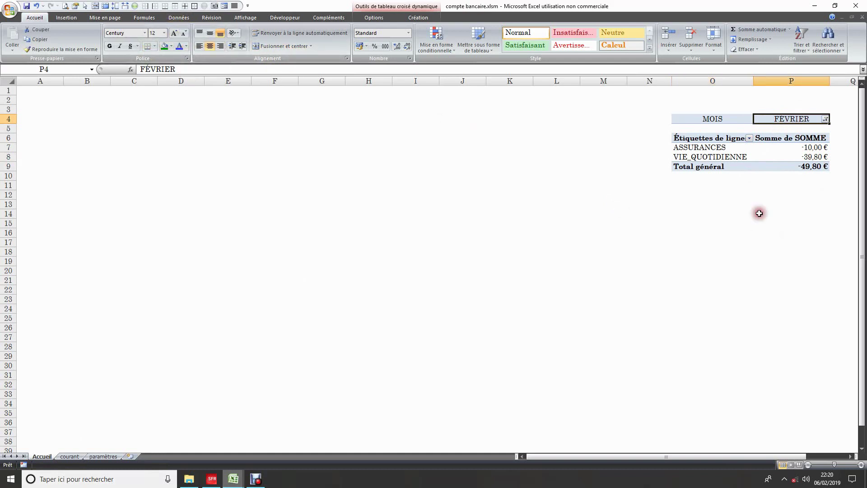
# - Examine the sort and filter options of the pivot table's row labels, keeping every category selected
pyautogui.click(749, 139)
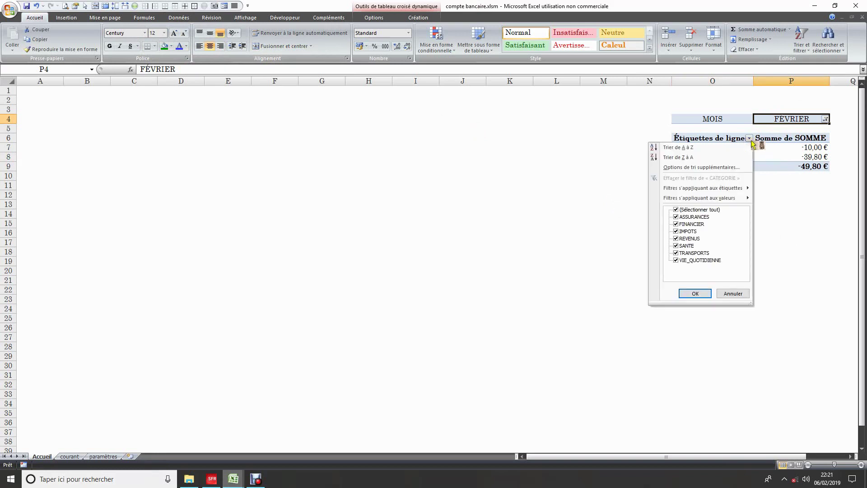
pyautogui.click(695, 294)
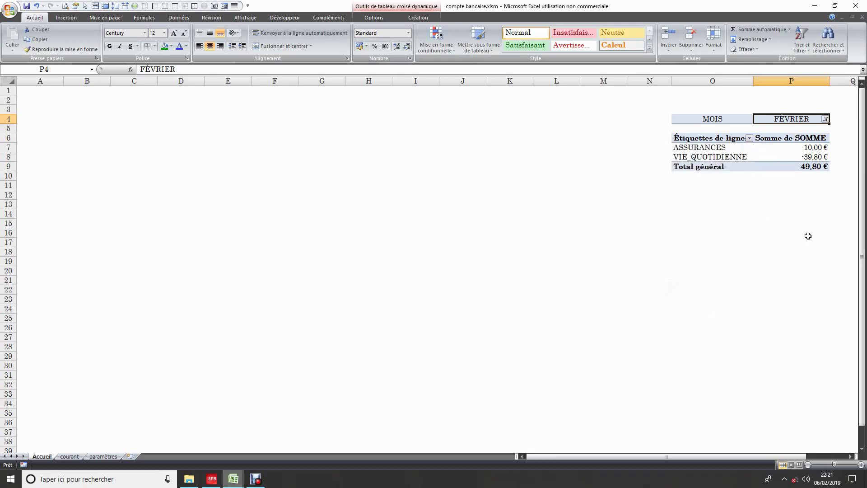
pyautogui.click(749, 138)
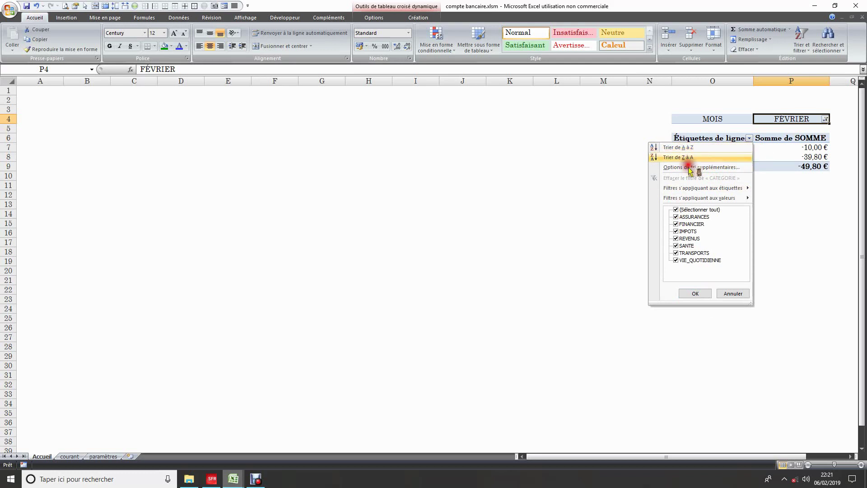
pyautogui.click(695, 294)
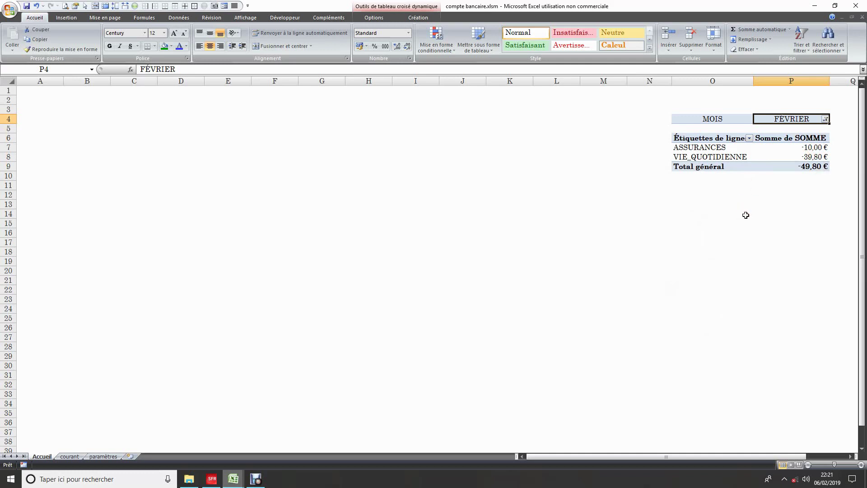
# - Filter the pivot table by month to show JANVIER instead of FÉVRIER
pyautogui.click(747, 205)
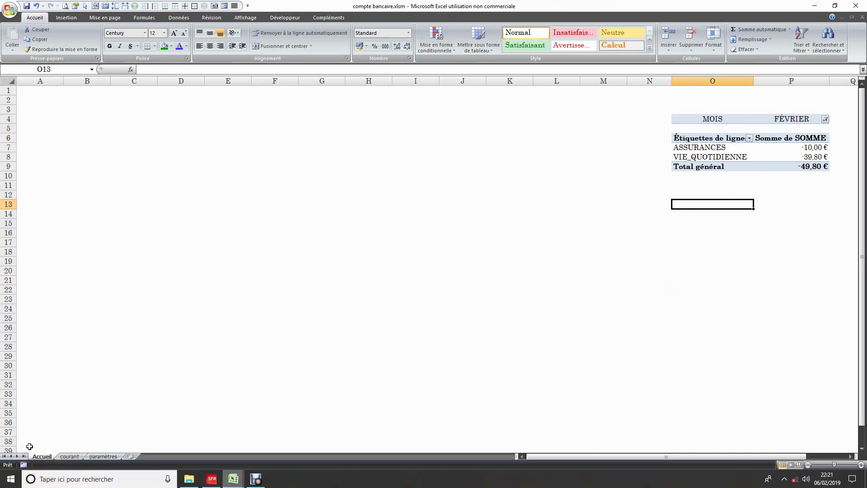
pyautogui.click(737, 152)
pyautogui.click(718, 147)
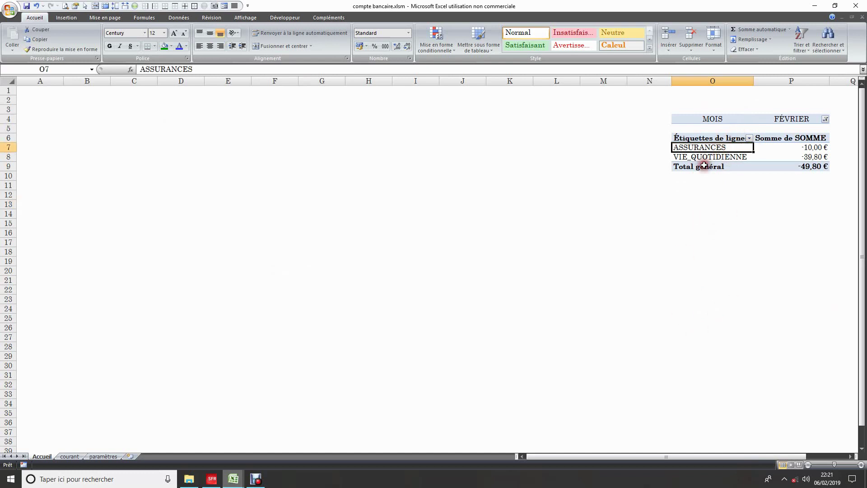
pyautogui.click(825, 119)
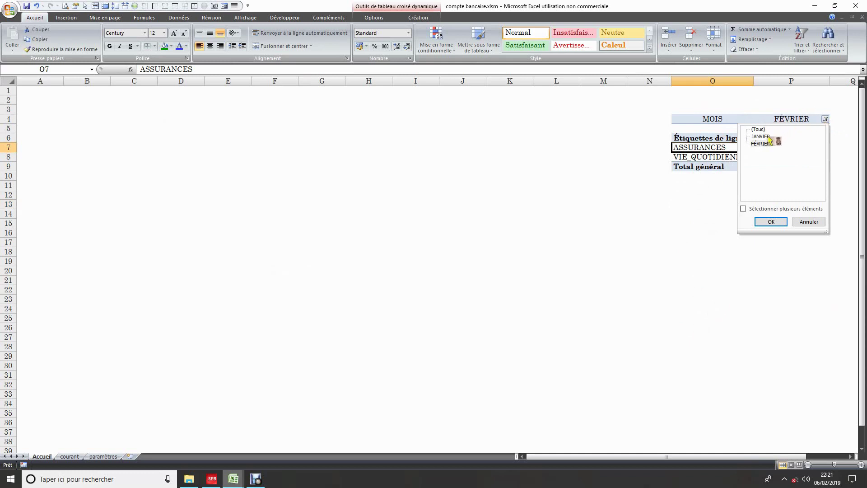
pyautogui.click(768, 137)
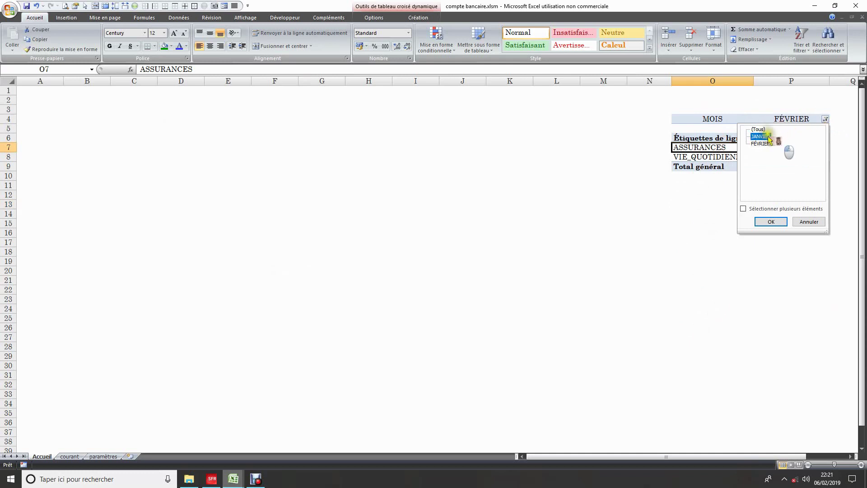
pyautogui.click(771, 222)
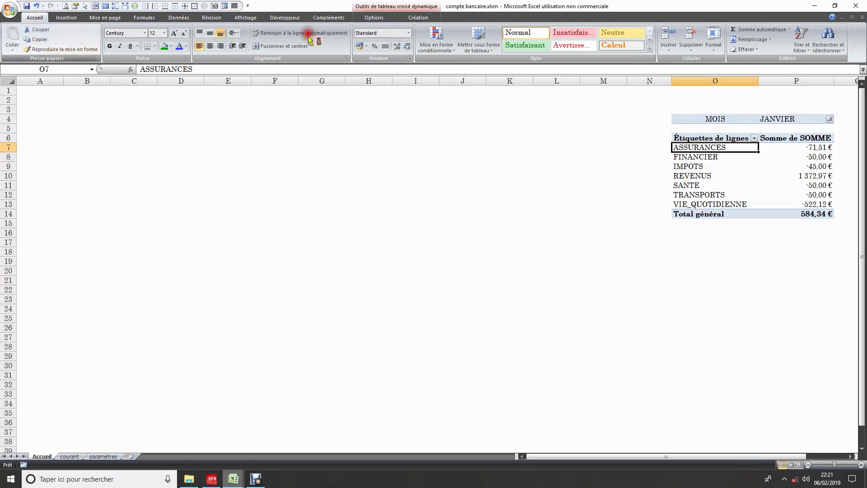
# - Insert an exploded 3D pie pivot chart based on the pivot table
pyautogui.click(410, 9)
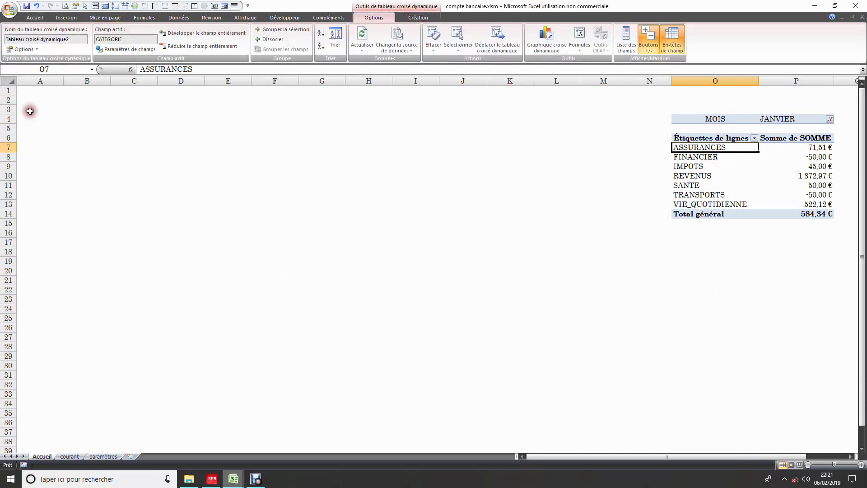
pyautogui.click(36, 49)
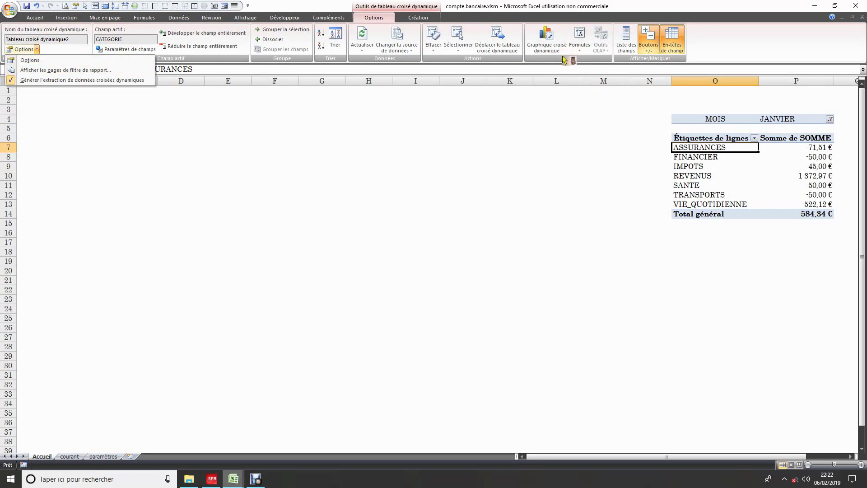
pyautogui.click(547, 40)
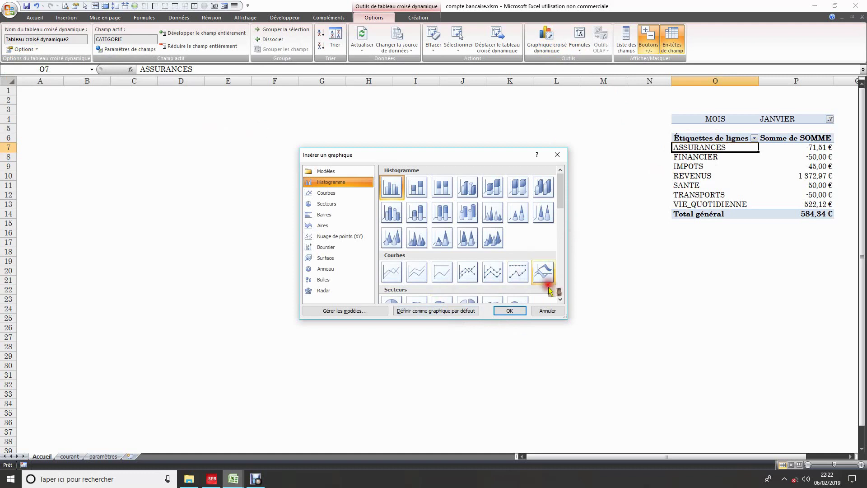
pyautogui.click(560, 299)
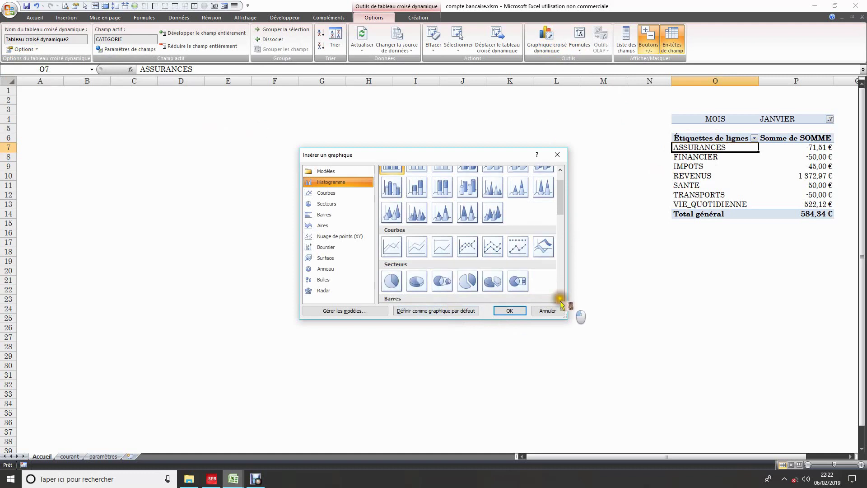
pyautogui.click(560, 299)
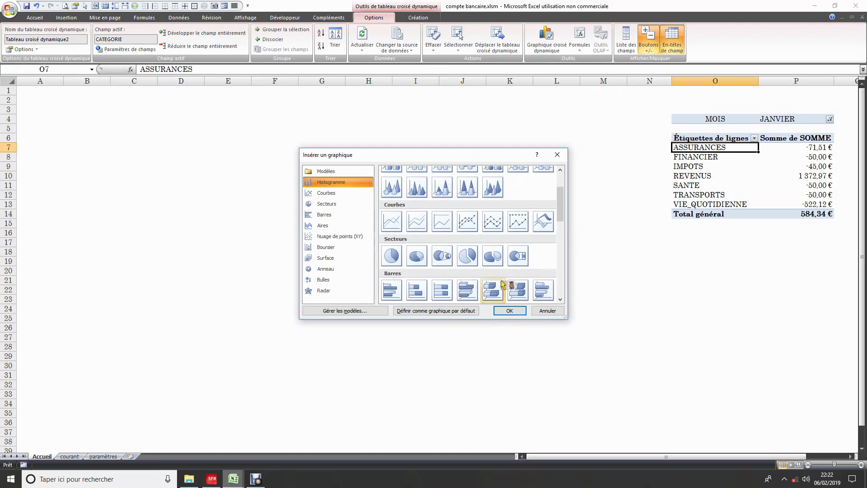
pyautogui.click(492, 261)
pyautogui.click(508, 312)
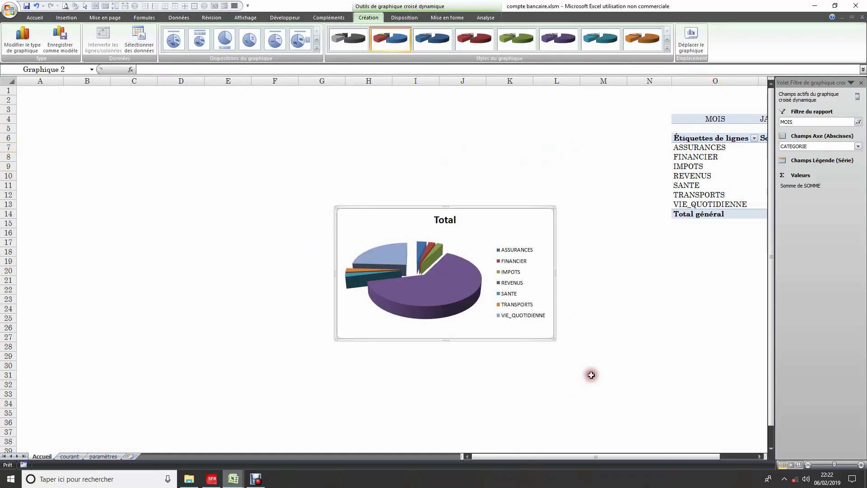
# - Close the pivot chart filter pane and move the pie chart beneath the pivot table
pyautogui.click(861, 83)
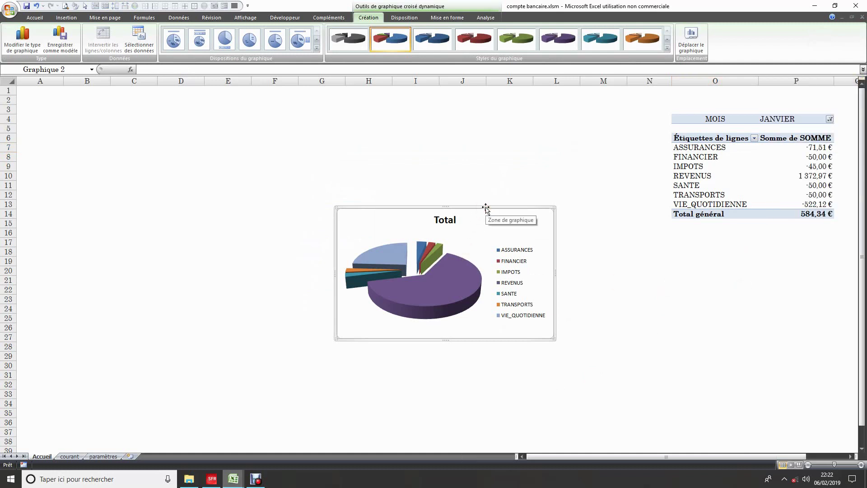
pyautogui.moveTo(485, 207); pyautogui.dragTo(764, 240)
pyautogui.moveTo(722, 334)
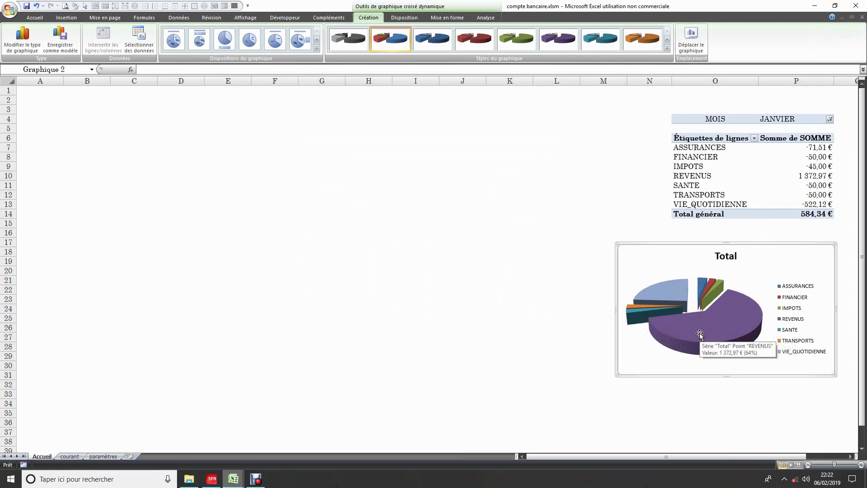
pyautogui.moveTo(671, 295)
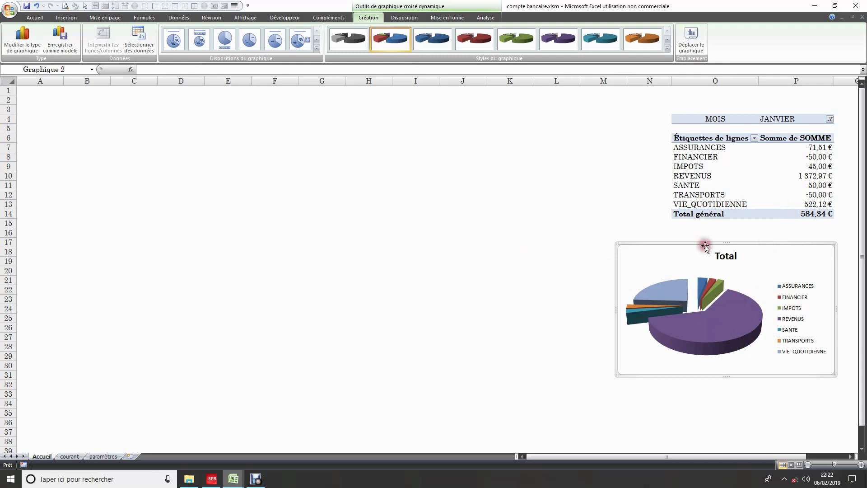
# - Reposition the pie chart under the pivot table starting at row 20, slightly adjust its size from the lower-left corner, and deselect it
pyautogui.moveTo(705, 246); pyautogui.dragTo(473, 129)
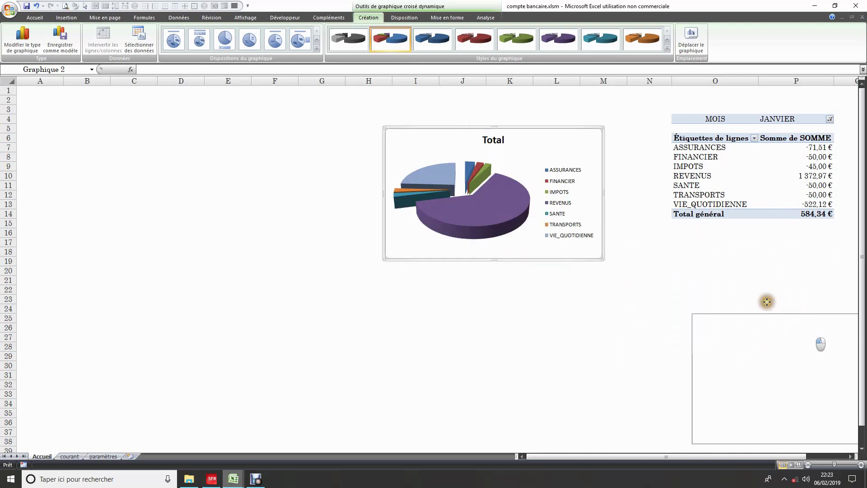
pyautogui.moveTo(767, 301); pyautogui.dragTo(703, 270)
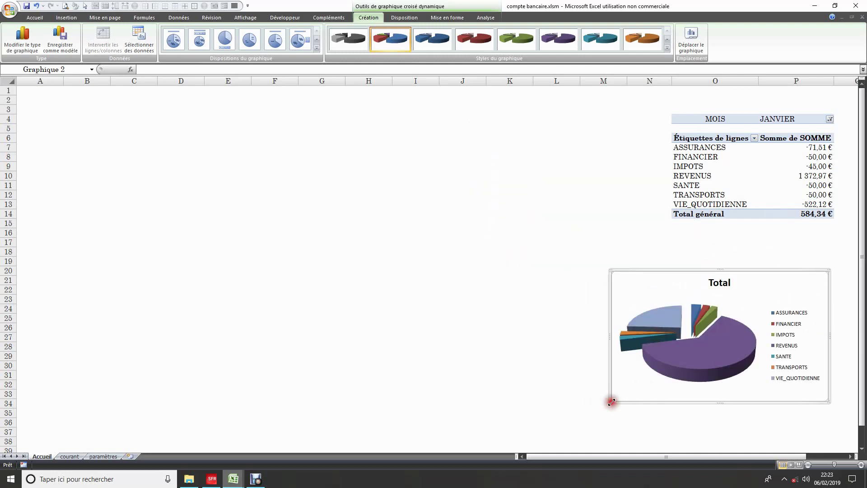
pyautogui.moveTo(611, 402)
pyautogui.mouseDown()
pyautogui.moveTo(536, 422)
pyautogui.moveTo(676, 401)
pyautogui.moveTo(612, 404)
pyautogui.mouseUp()
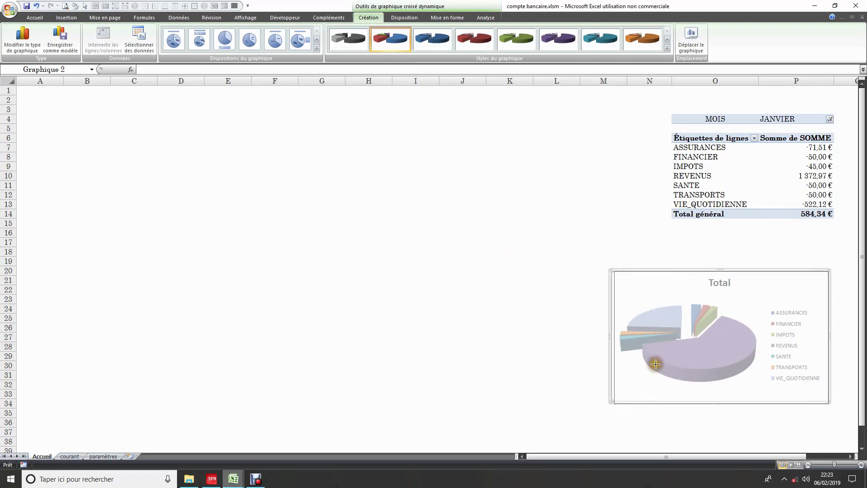
pyautogui.click(615, 241)
pyautogui.click(729, 284)
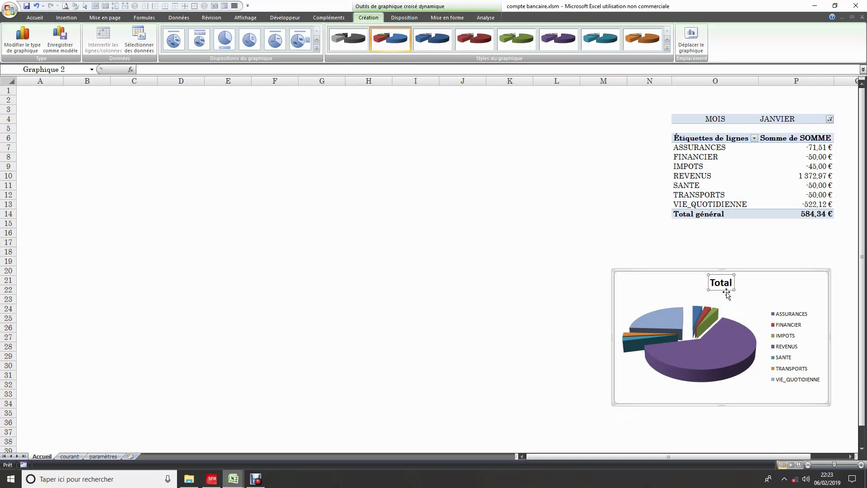
pyautogui.click(505, 187)
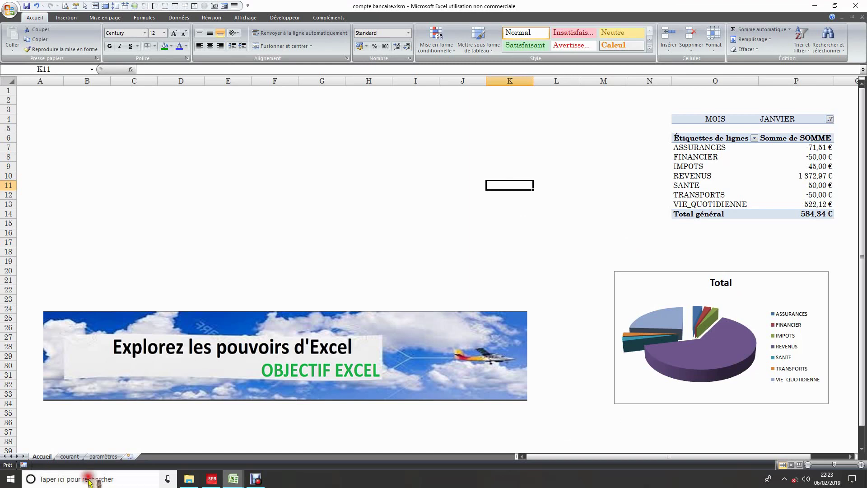
# - Open the courant sheet and examine the account entries beside the MOIS, CATEGORIE and SOMME table
pyautogui.click(73, 456)
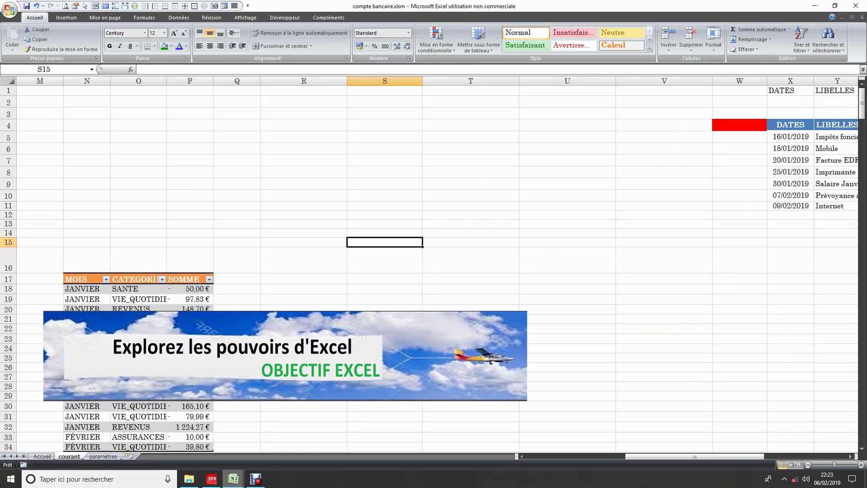
pyautogui.scroll(-3, 437, 268)
pyautogui.scroll(3, 437, 268)
pyautogui.moveTo(667, 456); pyautogui.dragTo(593, 456)
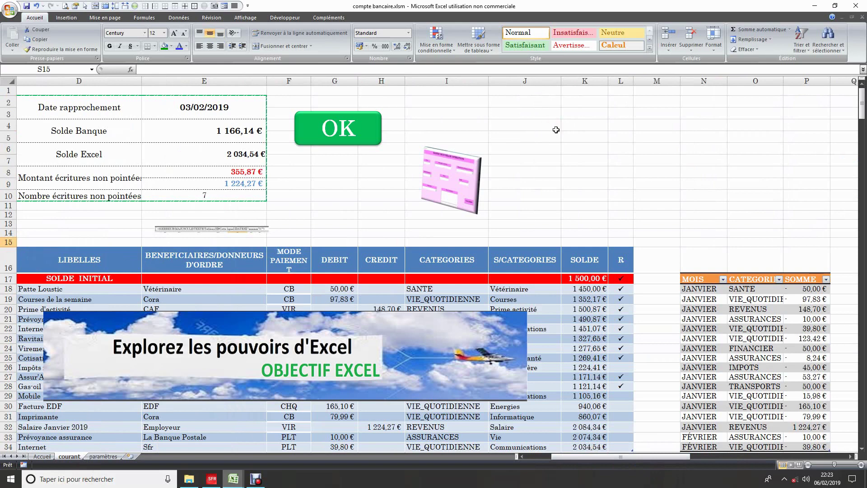